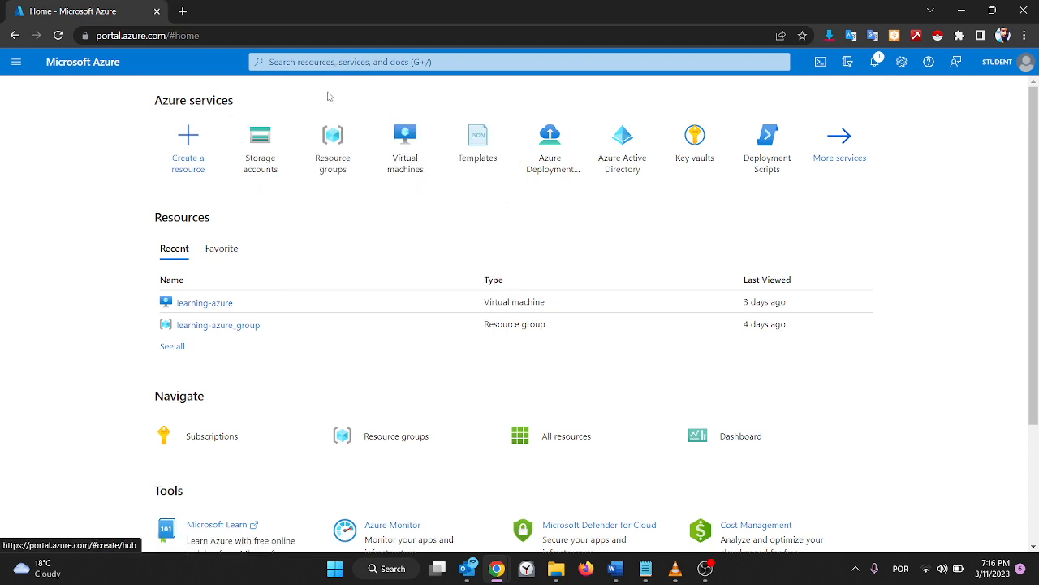
- Look over the existing resource groups and open the storage accounts list
{"action": "left_click", "coordinate": [323, 146]}
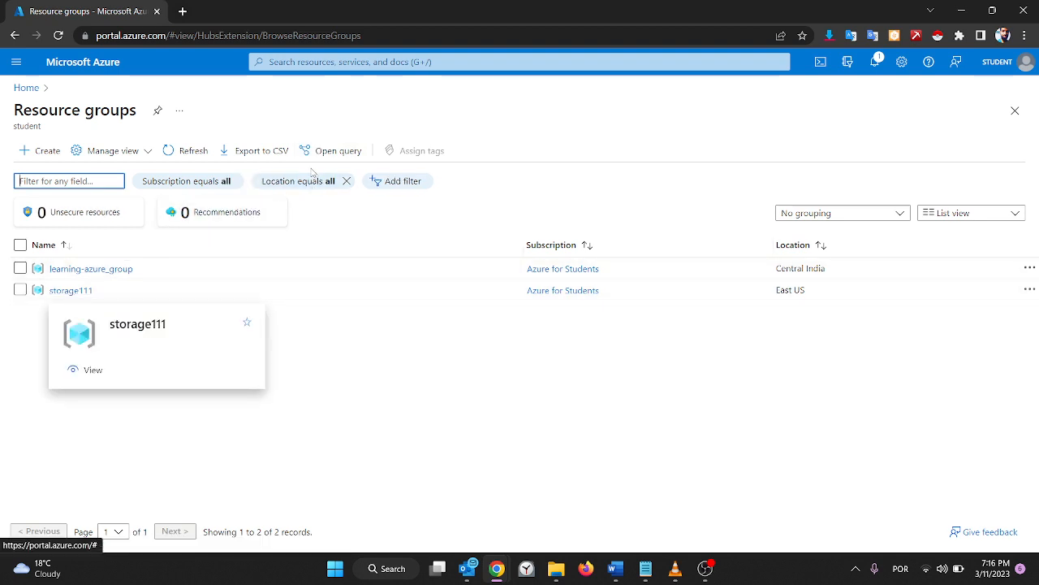
{"action": "left_click", "coordinate": [33, 88]}
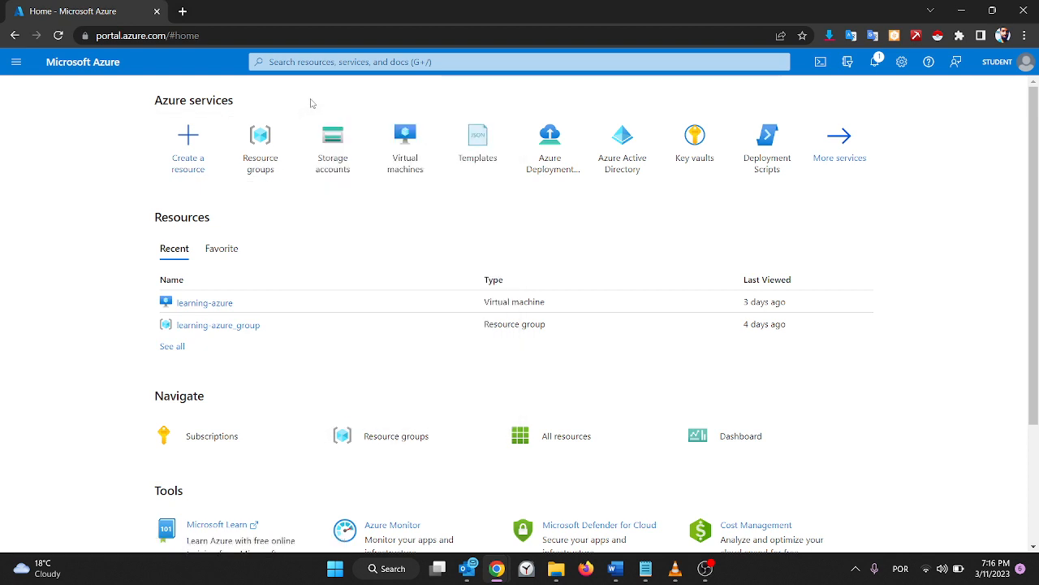
{"action": "left_click", "coordinate": [329, 157]}
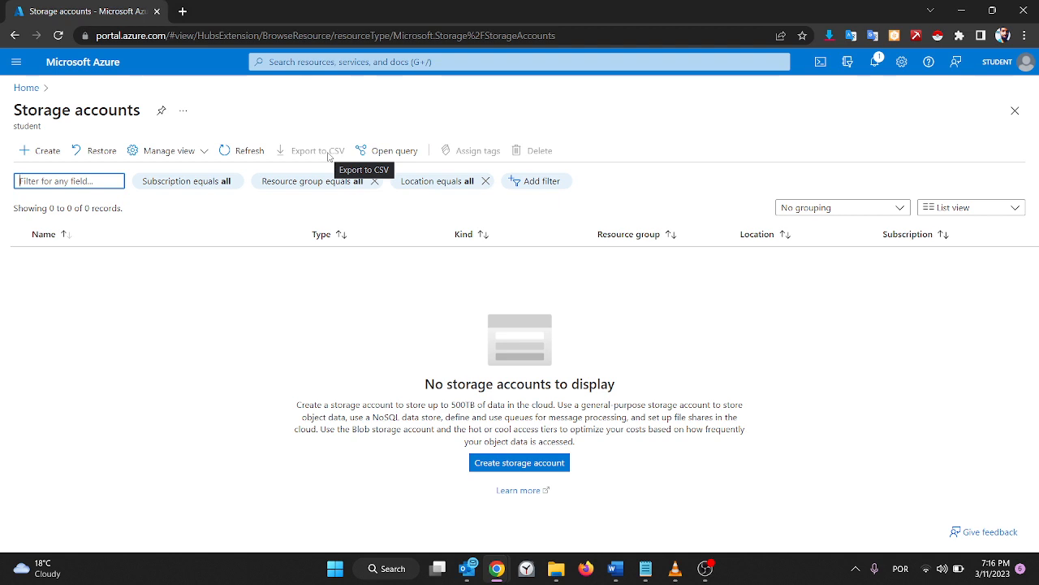
- Switch to the Notepad notes and add US, UK and India on separate lines under the storage account heading
{"action": "left_click", "coordinate": [645, 568]}
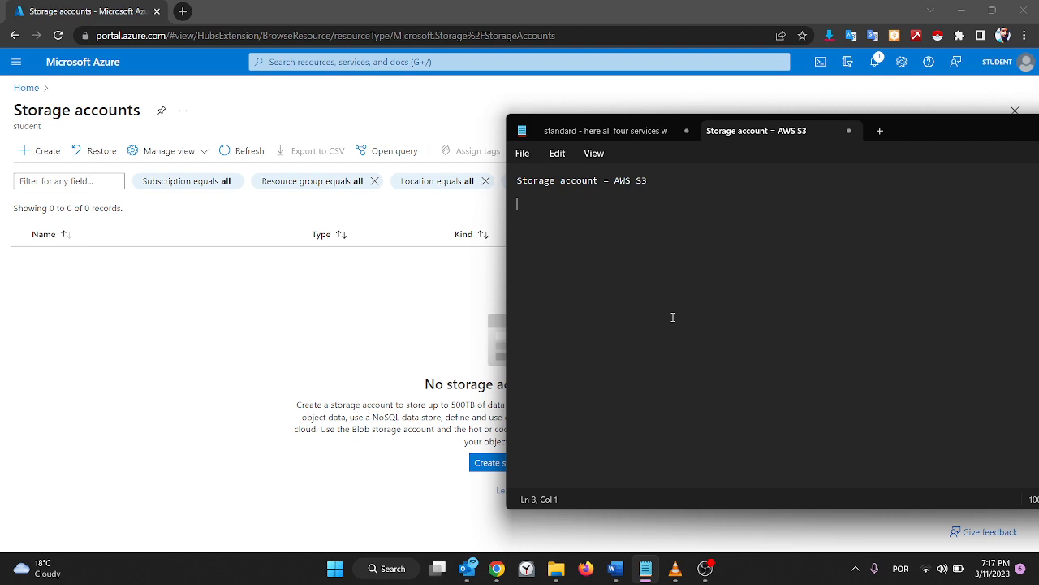
{"action": "type", "text": "US"}
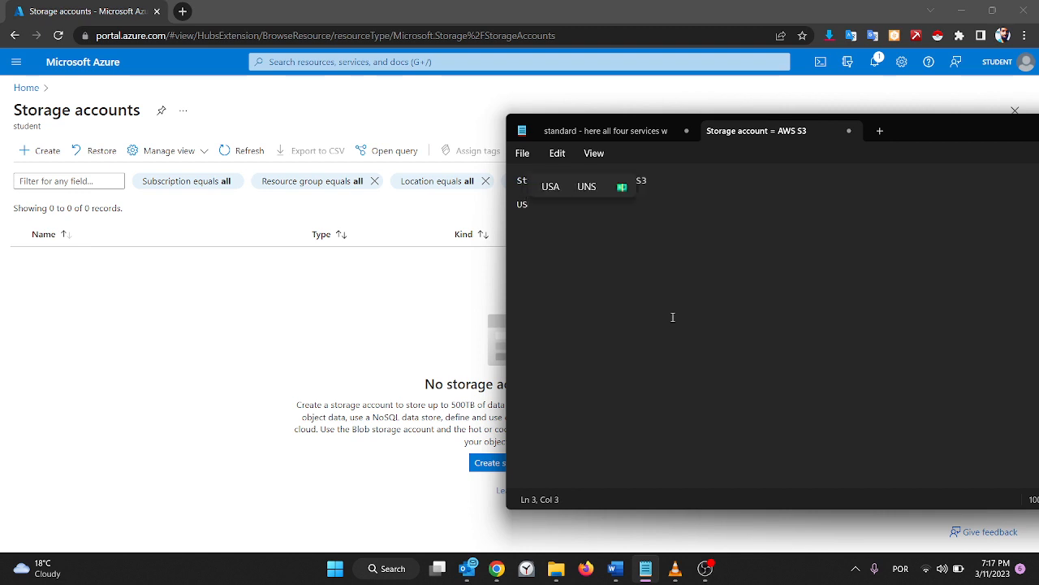
{"action": "key", "text": "Return"}
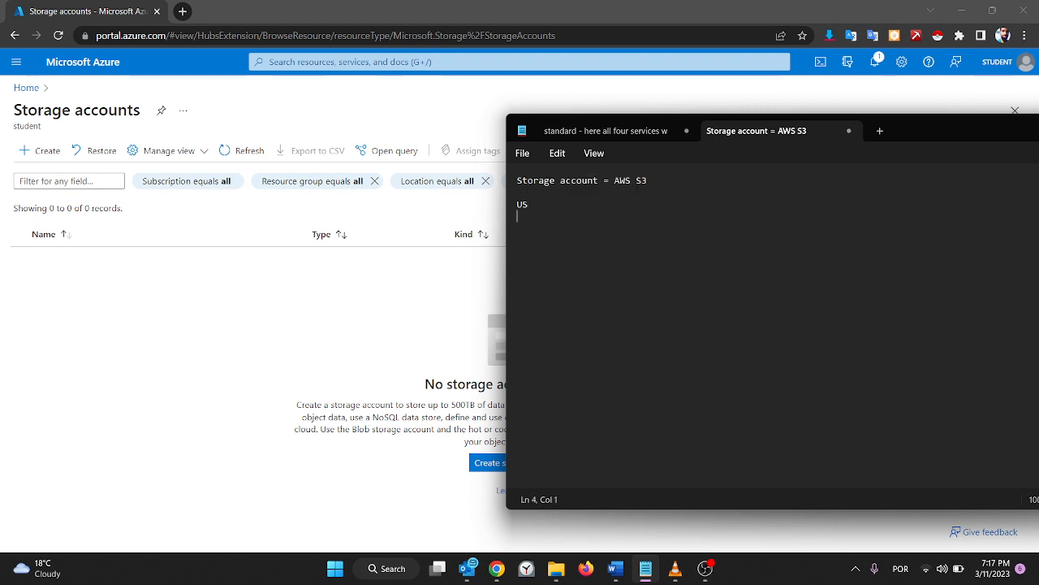
{"action": "type", "text": "UK"}
{"action": "key", "text": "Return"}
{"action": "type", "text": "IN"}
{"action": "key", "text": "BackSpace"}
{"action": "type", "text": "ndia"}
{"action": "key", "text": "Return"}
{"action": "key", "text": "Return"}
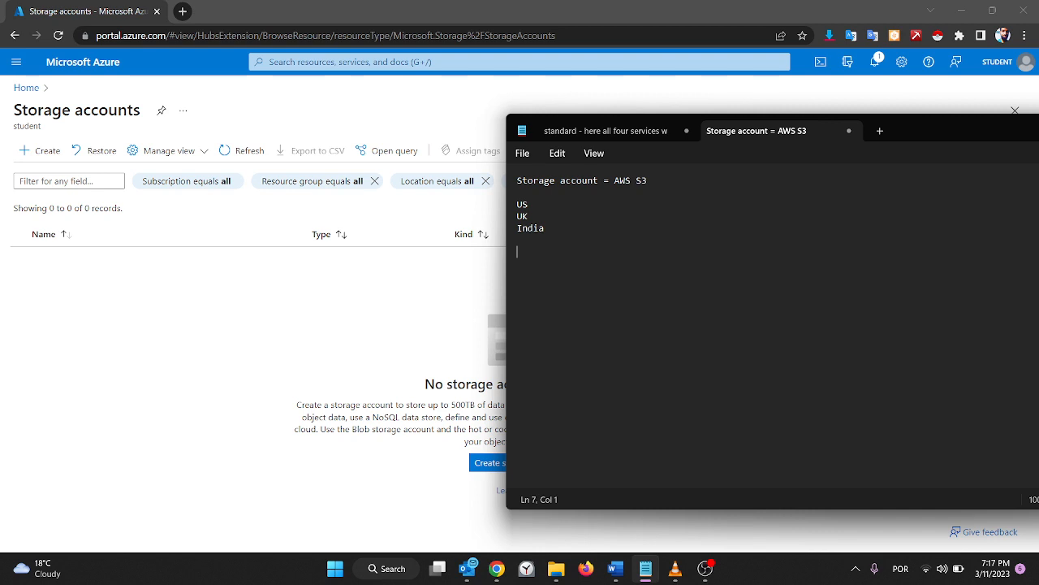
- Start creating a storage account in the Azure portal and assign it to the resource group storage111
{"action": "left_click", "coordinate": [37, 152]}
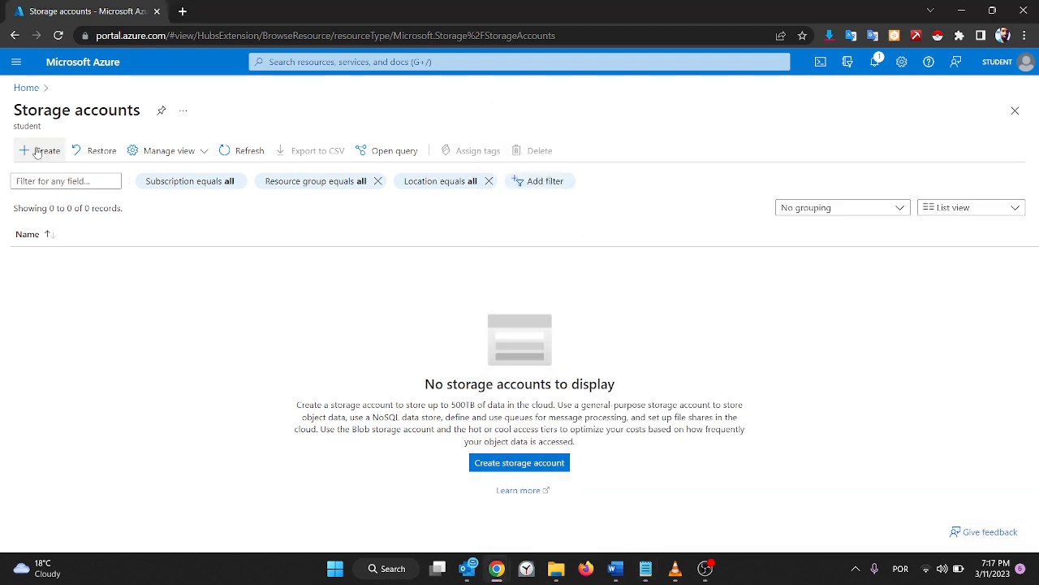
{"action": "left_click", "coordinate": [36, 152]}
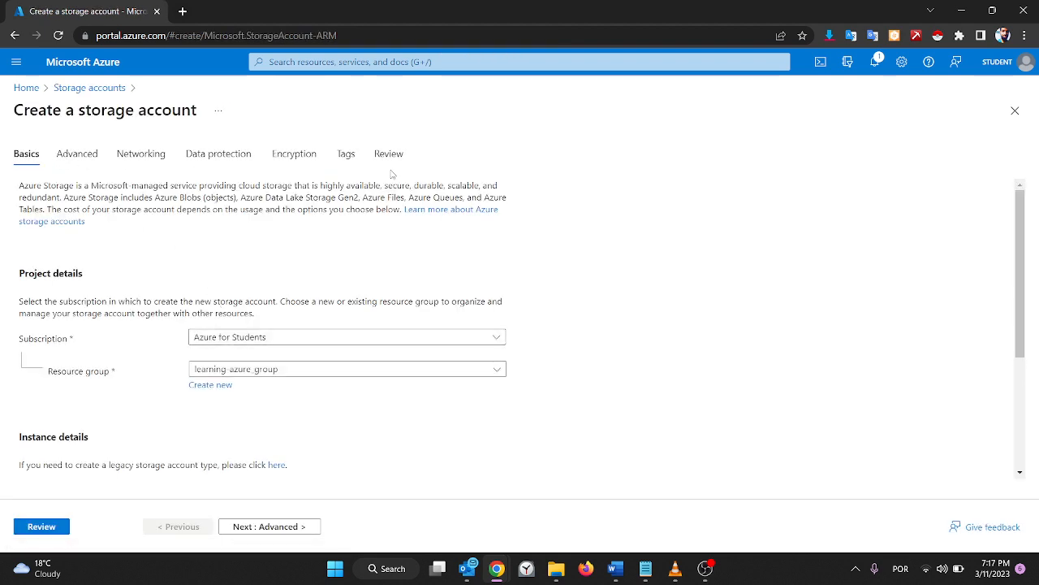
{"action": "scroll", "coordinate": [220, 267], "scroll_direction": "down", "scroll_amount": 2}
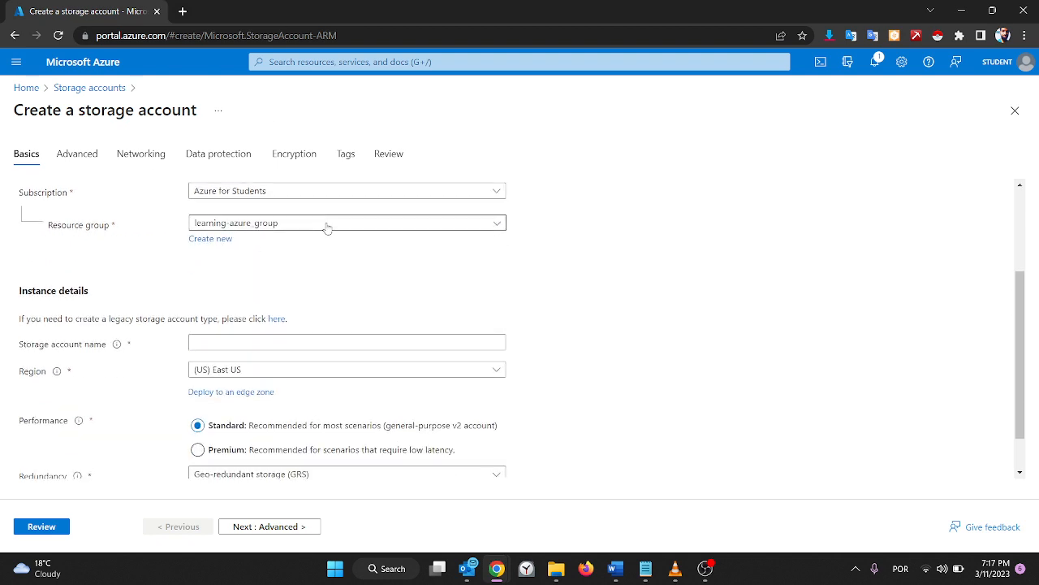
{"action": "left_click", "coordinate": [328, 226]}
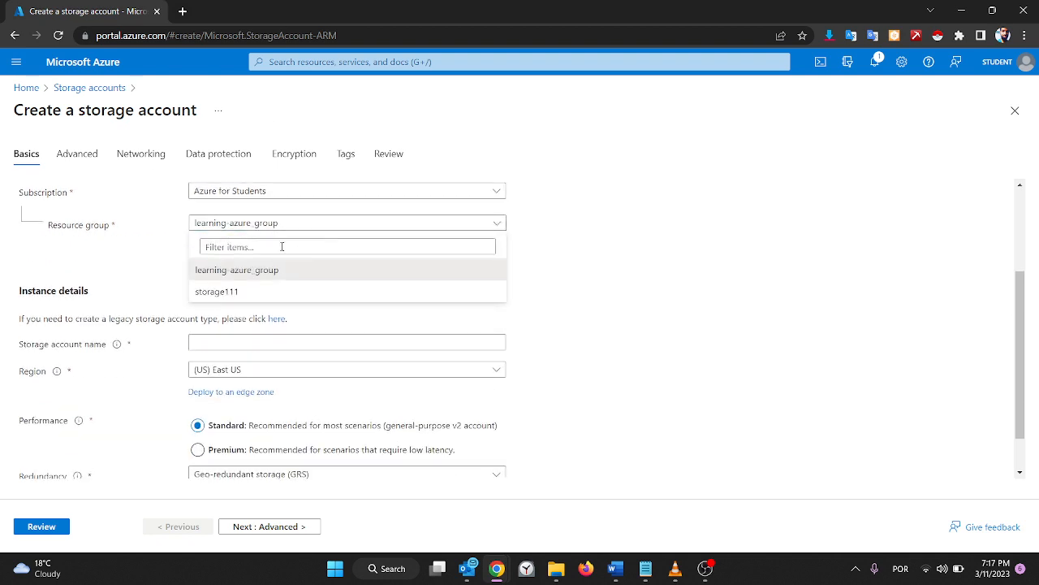
{"action": "left_click", "coordinate": [219, 291]}
- Name the new storage account firststorage159
{"action": "scroll", "coordinate": [219, 293], "scroll_direction": "down", "scroll_amount": 1}
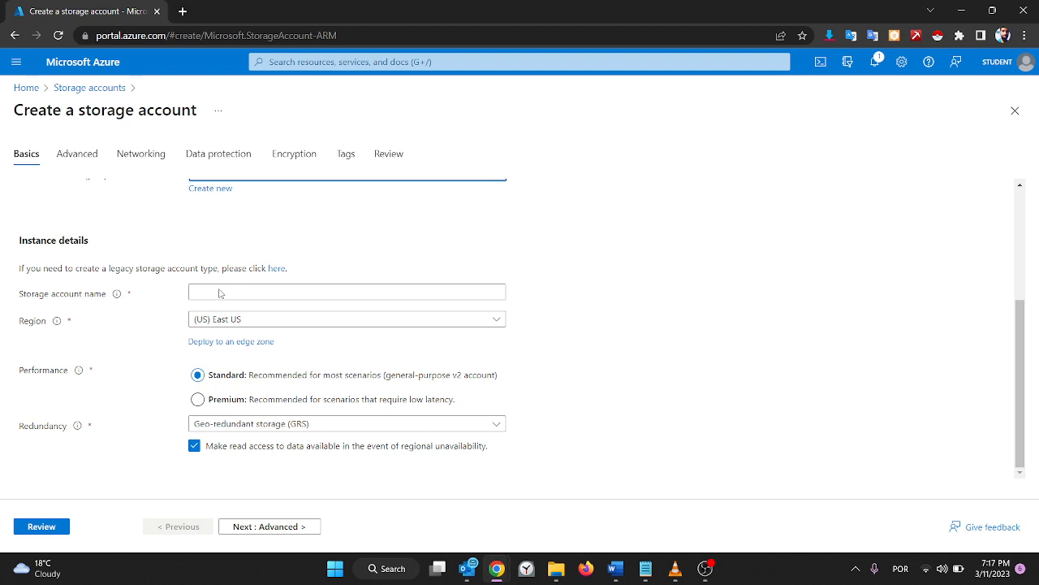
{"action": "left_click", "coordinate": [219, 290]}
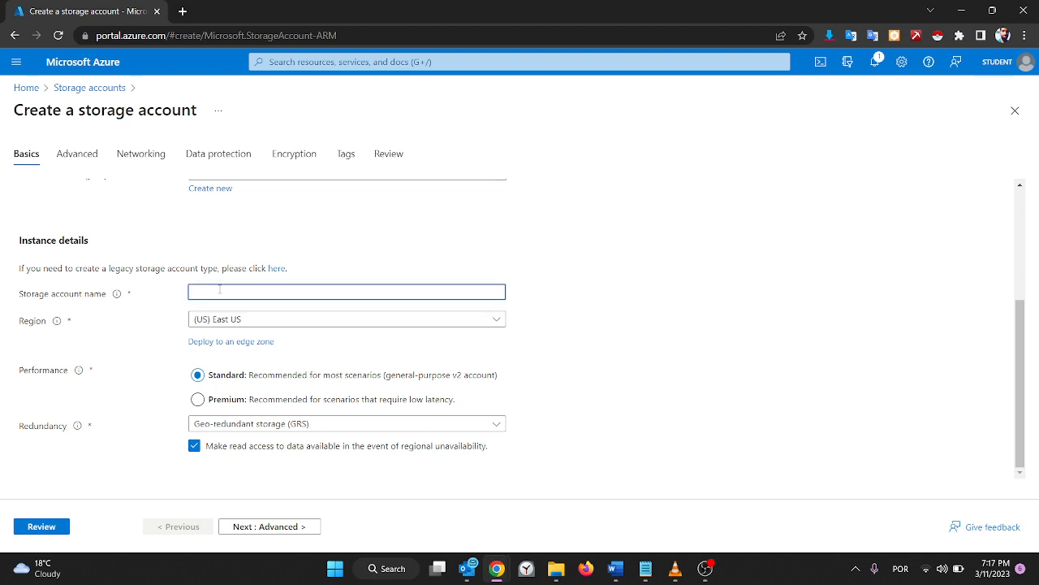
{"action": "type", "text": "firststo"}
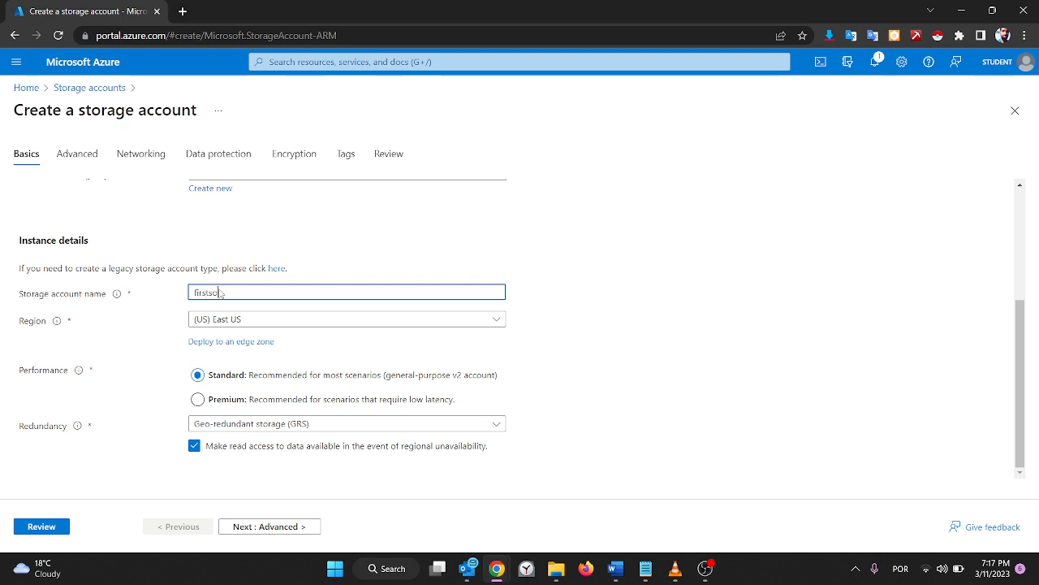
{"action": "type", "text": "rage"}
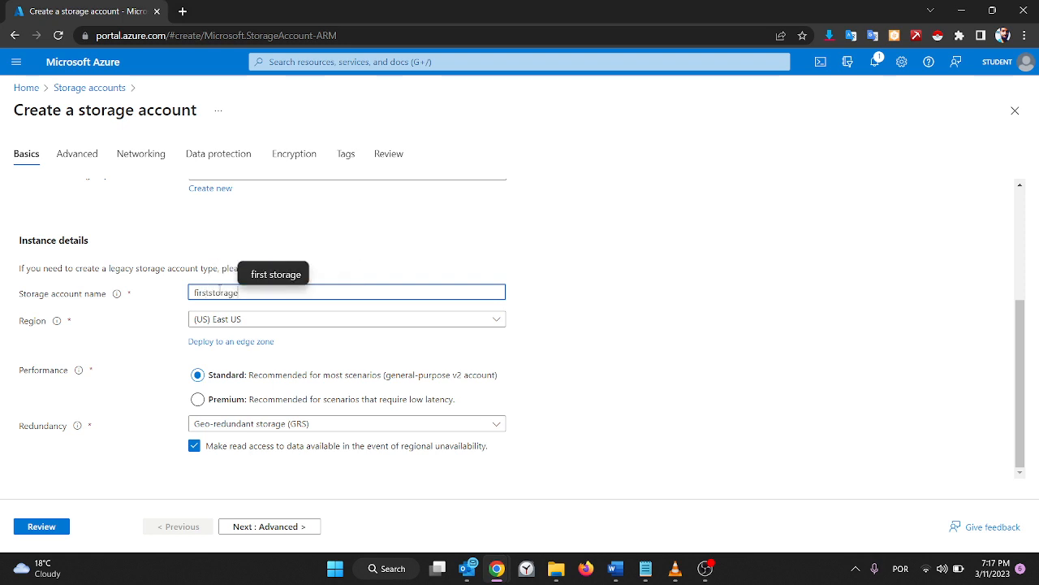
{"action": "type", "text": "159"}
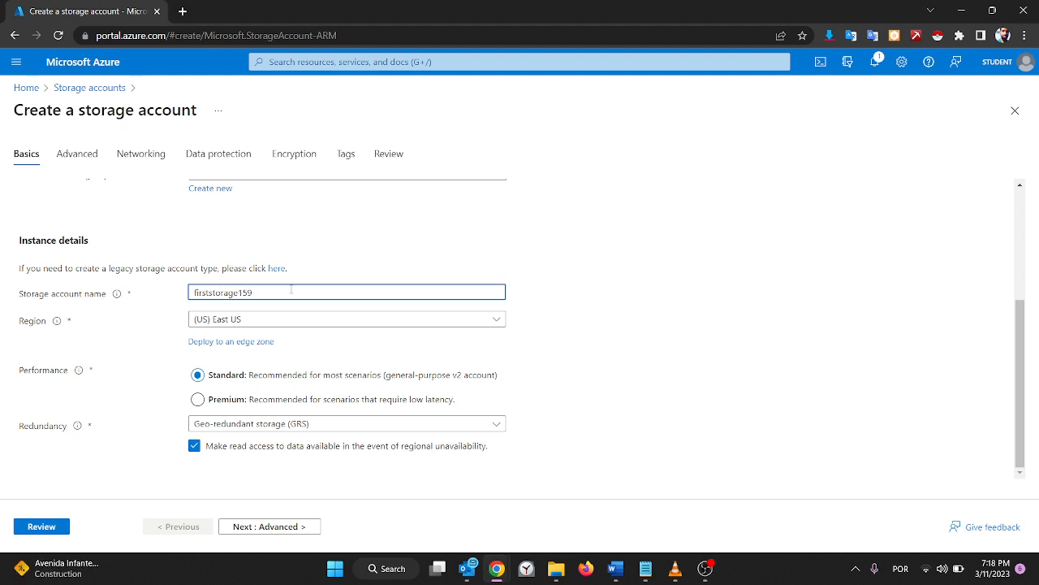
{"action": "type", "text": "L"}
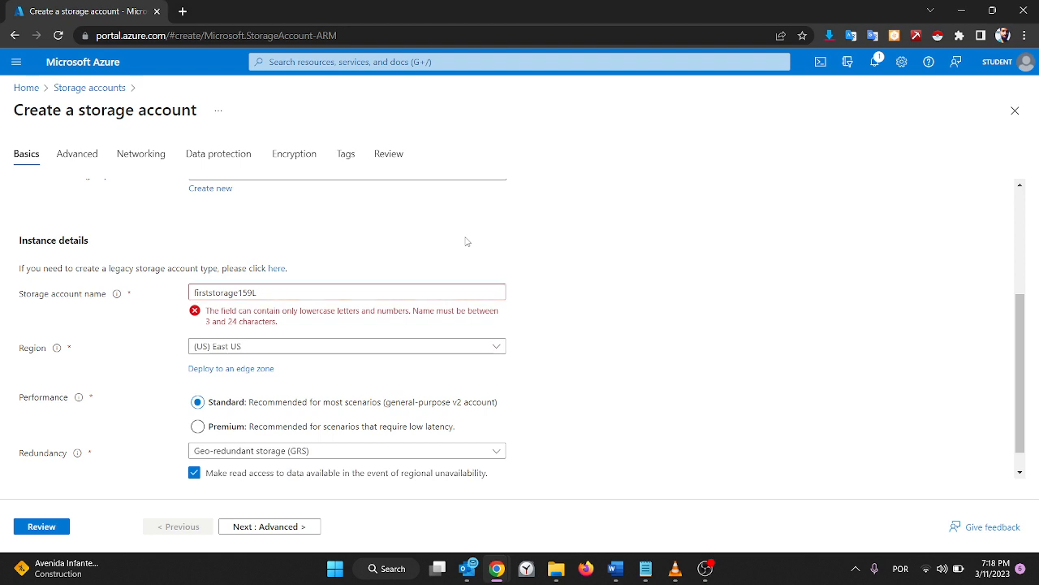
{"action": "key", "text": "BackSpace"}
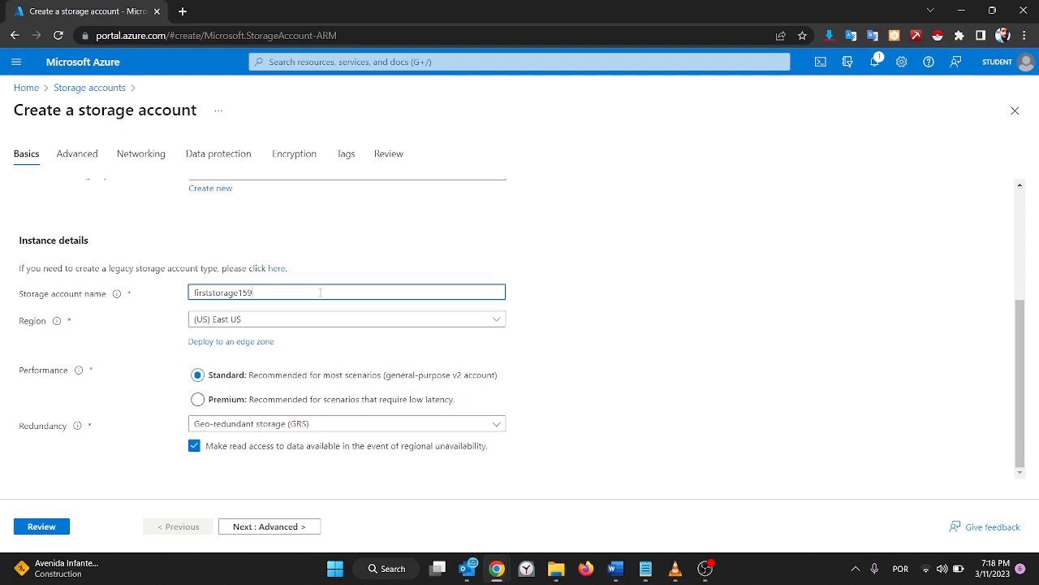
{"action": "left_click", "coordinate": [579, 306]}
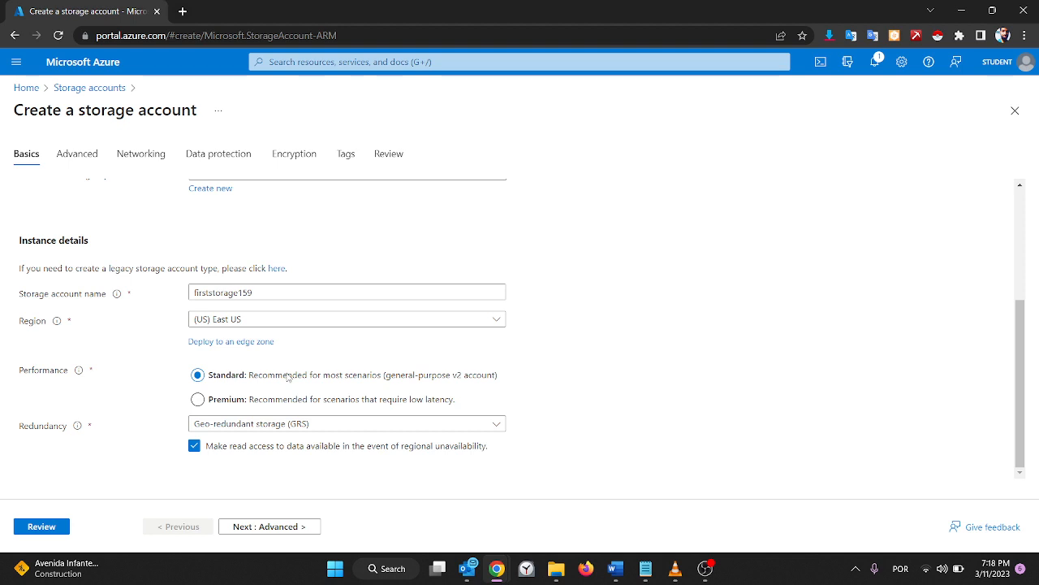
- Keep the region at (US) East US and switch to the Notepad notes
{"action": "left_click", "coordinate": [246, 320]}
{"action": "left_click", "coordinate": [246, 320]}
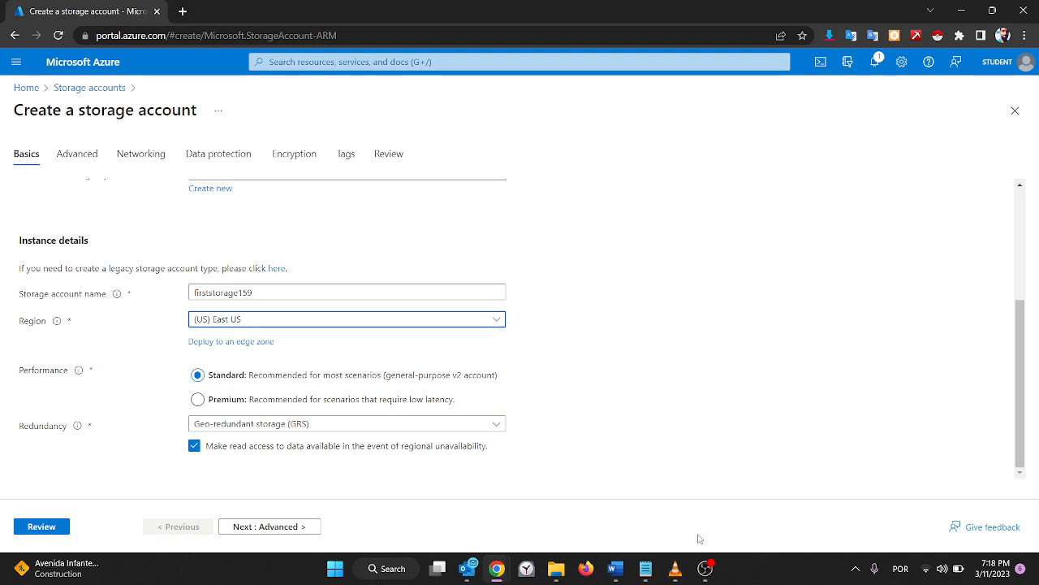
{"action": "left_click", "coordinate": [654, 574]}
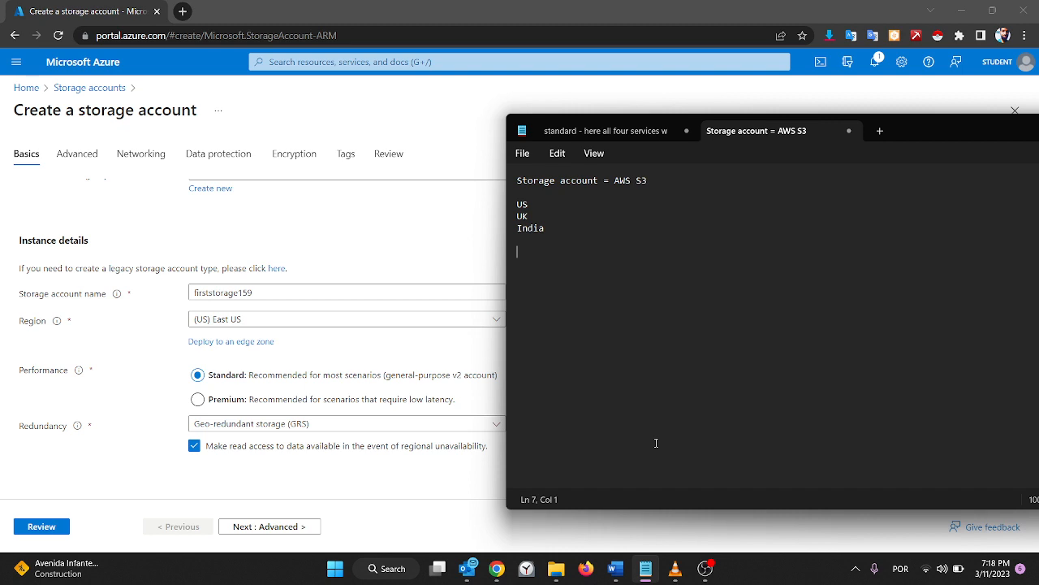
{"action": "type", "text": "we have 2 ytpes"}
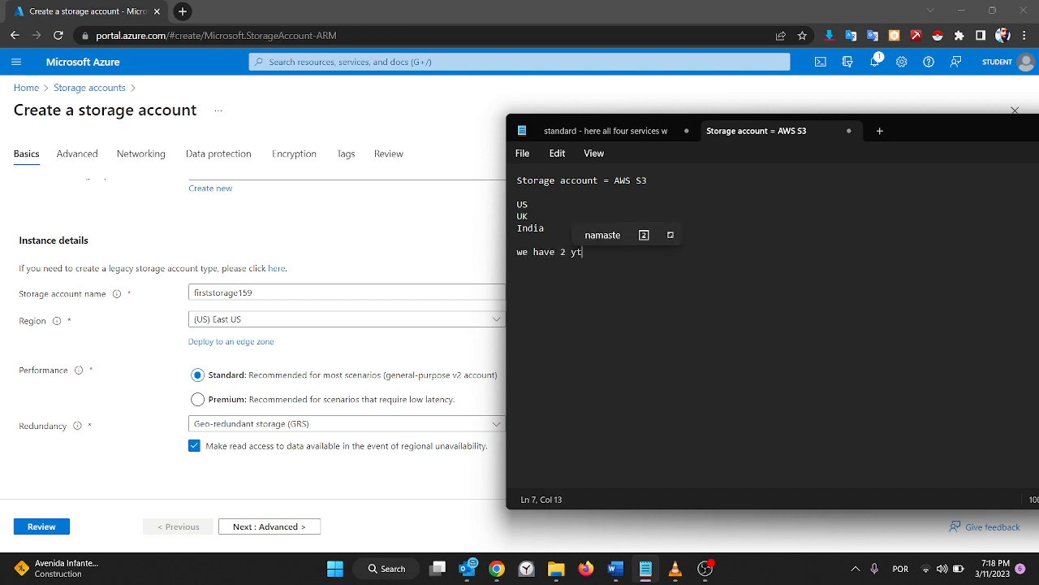
{"action": "key", "text": "BackSpace"}
{"action": "key", "text": "BackSpace"}
{"action": "key", "text": "BackSpace"}
{"action": "key", "text": "BackSpace"}
{"action": "key", "text": "BackSpace"}
{"action": "type", "text": "types"}
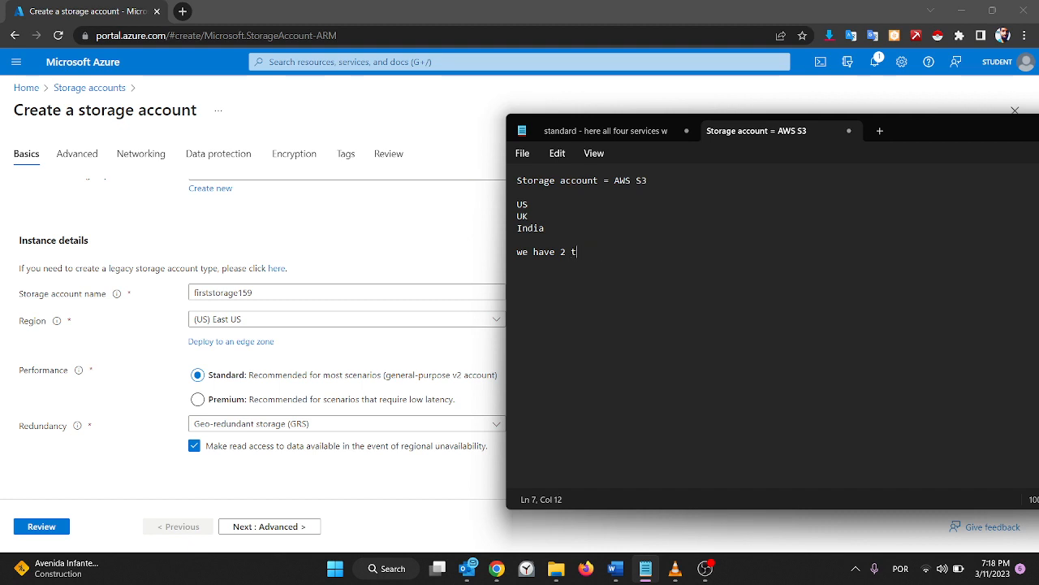
{"action": "key", "text": "Return"}
{"action": "key", "text": "Return"}
{"action": "type", "text": "1. standard"}
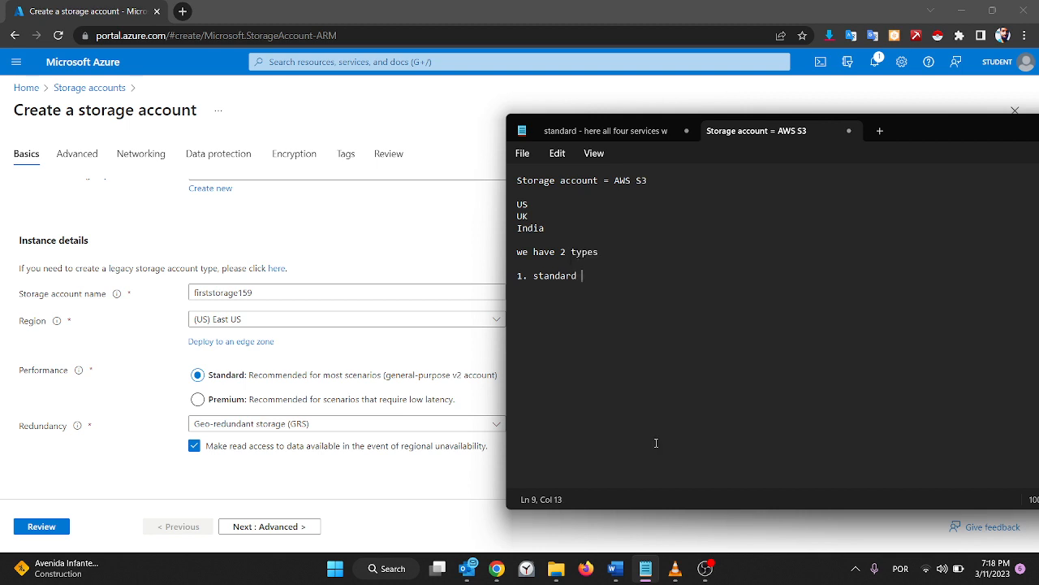
{"action": "key", "text": "BackSpace"}
{"action": "key", "text": "BackSpace"}
{"action": "key", "text": "BackSpace"}
{"action": "key", "text": "BackSpace"}
{"action": "key", "text": "BackSpace"}
{"action": "key", "text": "BackSpace"}
{"action": "key", "text": "BackSpace"}
{"action": "key", "text": "BackSpace"}
{"action": "key", "text": "BackSpace"}
{"action": "key", "text": "BackSpace"}
{"action": "key", "text": "BackSpace"}
{"action": "key", "text": "BackSpace"}
{"action": "key", "text": "BackSpace"}
{"action": "key", "text": "BackSpace"}
{"action": "key", "text": "BackSpace"}
{"action": "key", "text": "BackSpace"}
{"action": "key", "text": "BackSpace"}
{"action": "key", "text": "BackSpace"}
{"action": "key", "text": "BackSpace"}
{"action": "key", "text": "BackSpace"}
{"action": "key", "text": "BackSpace"}
{"action": "key", "text": "BackSpace"}
{"action": "key", "text": "BackSpace"}
{"action": "key", "text": "BackSpace"}
{"action": "key", "text": "BackSpace"}
{"action": "key", "text": "BackSpace"}
{"action": "key", "text": "BackSpace"}
{"action": "key", "text": "BackSpace"}
{"action": "key", "text": "BackSpace"}
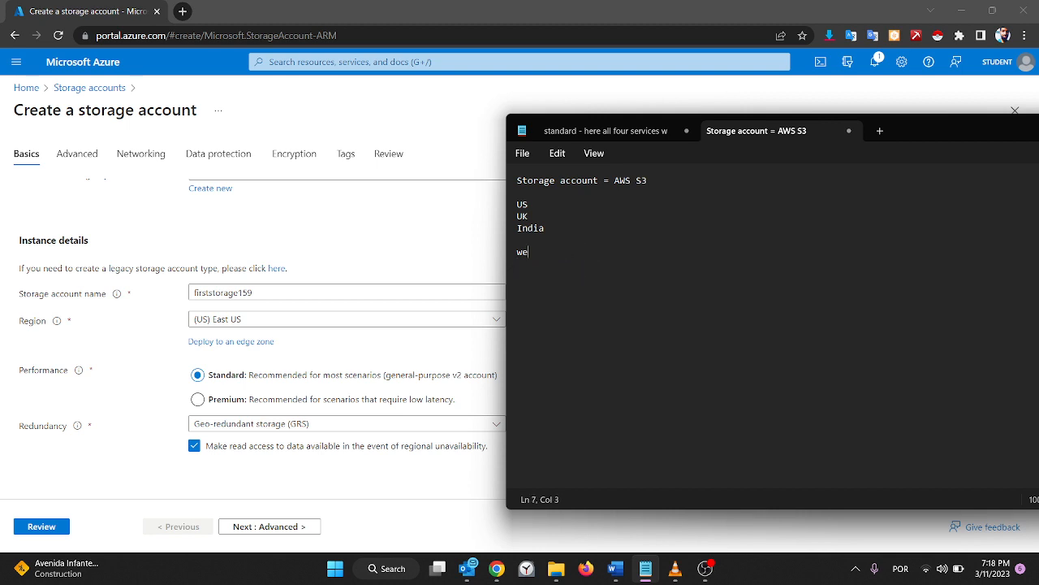
- Add notes on the standard and premium account types and the container/blob, fileshare, table and queue storage services, and highlight the services
{"action": "type", "text": "two types of storage account  1. standard 2. premium   1. containers=folders/blob=files(pdf, txt, images) storage service  i) page blob  ii) append blob  iii) block blob  2. fileshare storage service 3. table storage service 4. queue storage service"}
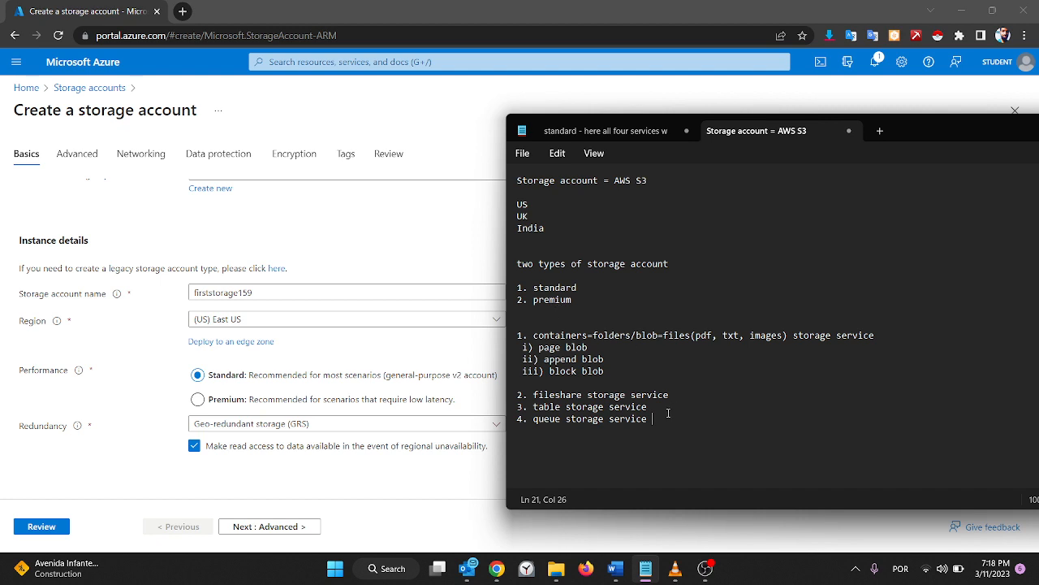
{"action": "key", "text": "shift+Up"}
{"action": "key", "text": "shift+Up"}
{"action": "key", "text": "shift+Up"}
{"action": "key", "text": "shift+Up"}
{"action": "key", "text": "shift+Up"}
{"action": "key", "text": "shift+Up"}
{"action": "key", "text": "shift+Up"}
{"action": "key", "text": "shift+Up"}
{"action": "key", "text": "shift+Home"}
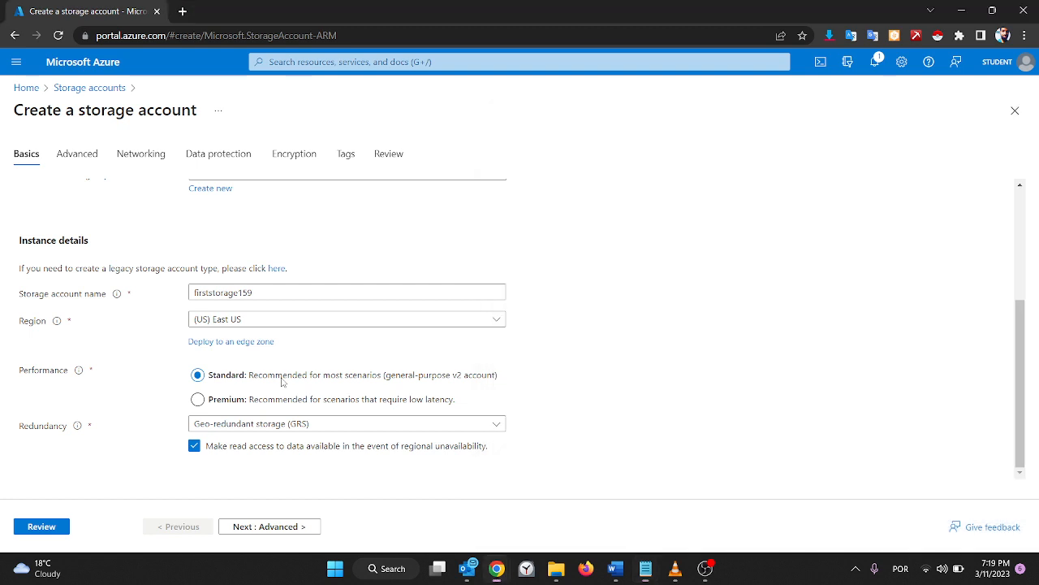
- In the Azure portal, examine the account types offered under Premium performance and return the performance setting to Standard
{"action": "left_click", "coordinate": [283, 382]}
{"action": "left_click", "coordinate": [199, 400]}
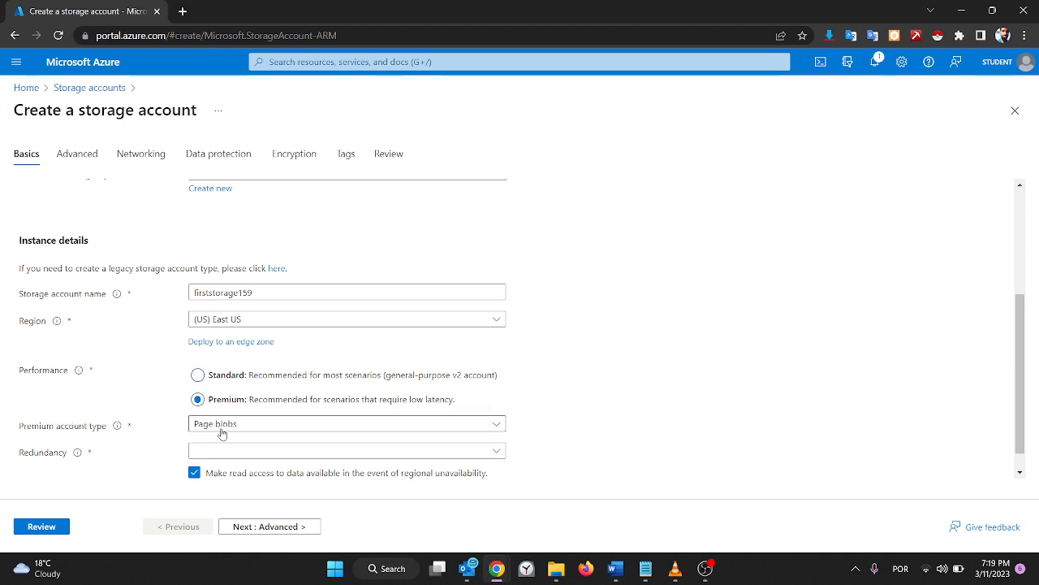
{"action": "left_click", "coordinate": [221, 428]}
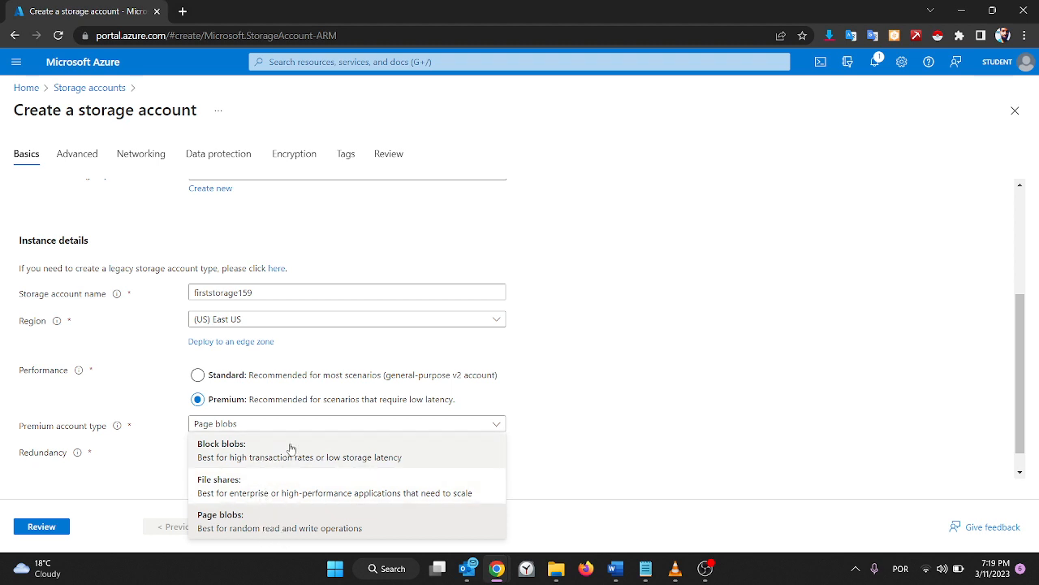
{"action": "left_click", "coordinate": [345, 403]}
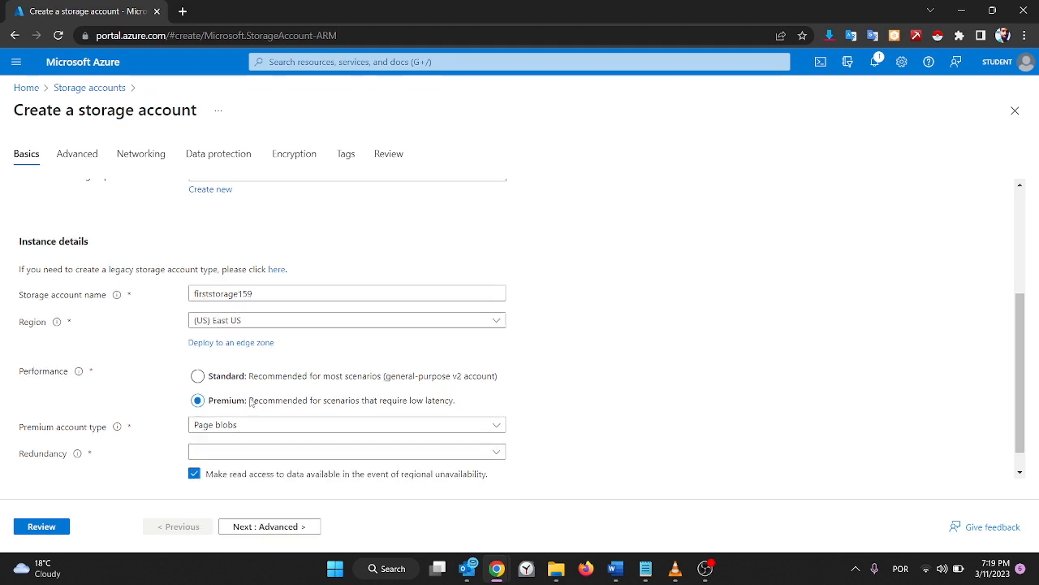
{"action": "scroll", "coordinate": [250, 402], "scroll_direction": "up", "scroll_amount": 2}
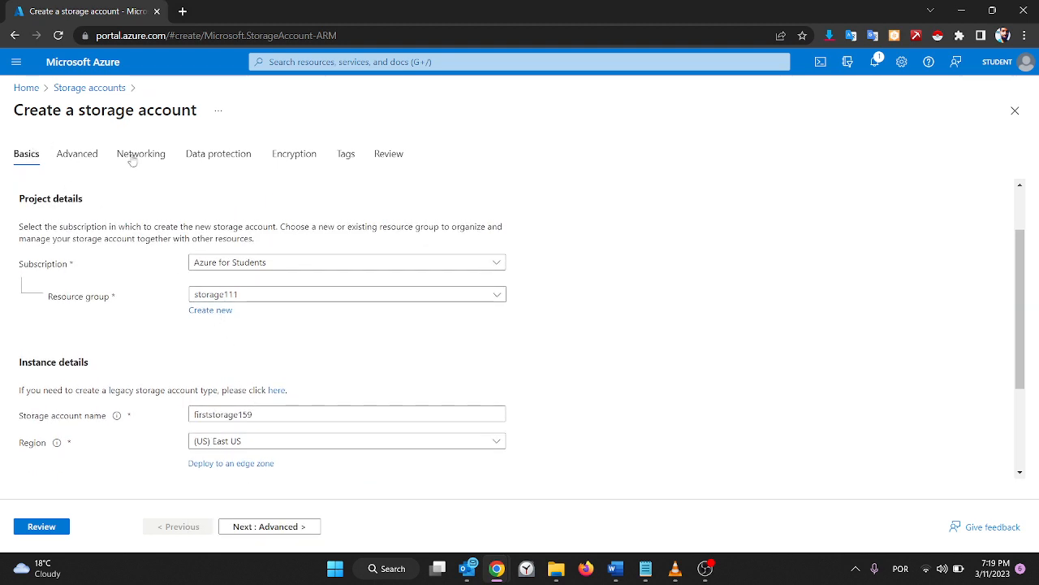
{"action": "scroll", "coordinate": [422, 261], "scroll_direction": "down", "scroll_amount": 2}
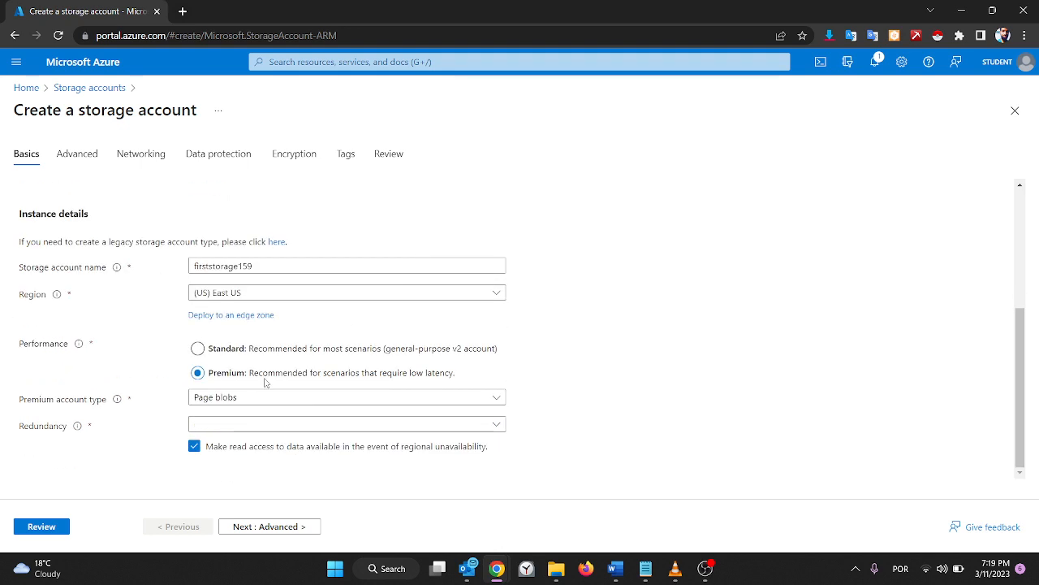
{"action": "left_click", "coordinate": [229, 351]}
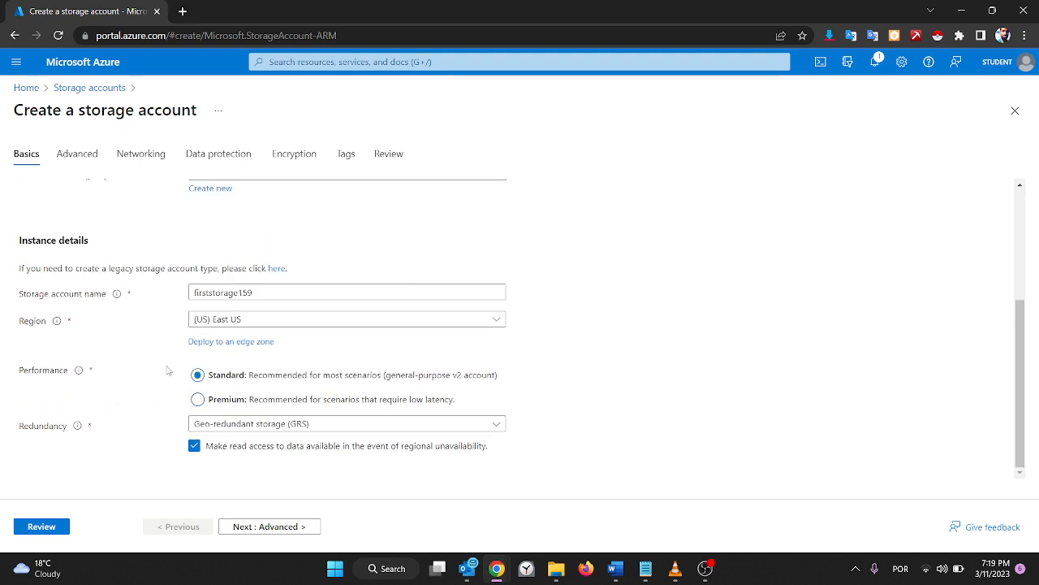
- Review the list of four storage services in the Notepad notes and return to the storage account form
{"action": "left_click", "coordinate": [646, 569]}
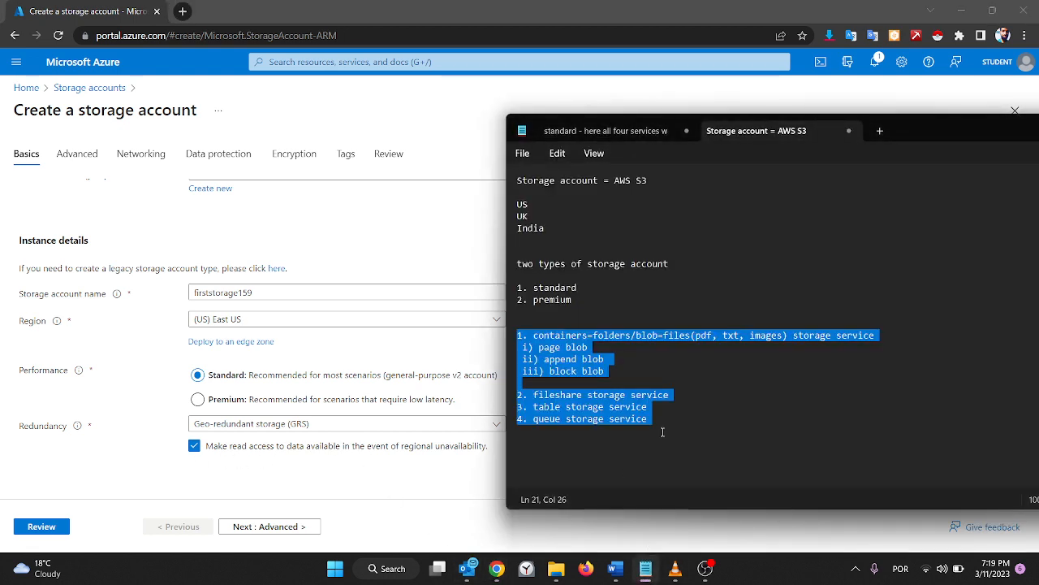
{"action": "left_click_drag", "start_coordinate": [677, 427], "coordinate": [505, 340]}
{"action": "left_click", "coordinate": [132, 401]}
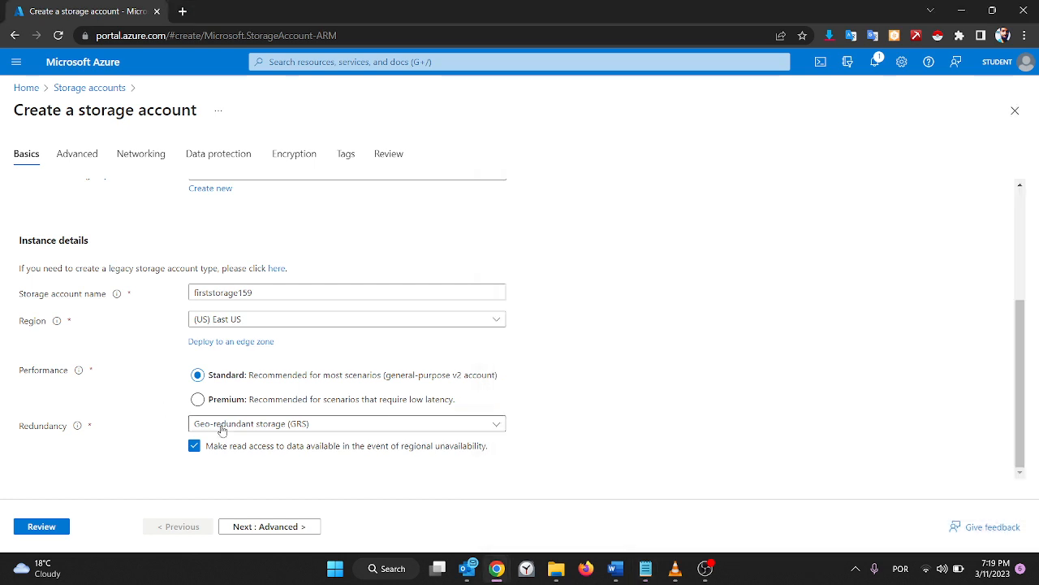
- Set the redundancy to Locally-redundant storage (LRS) and review the other redundancy options offered
{"action": "left_click", "coordinate": [297, 424]}
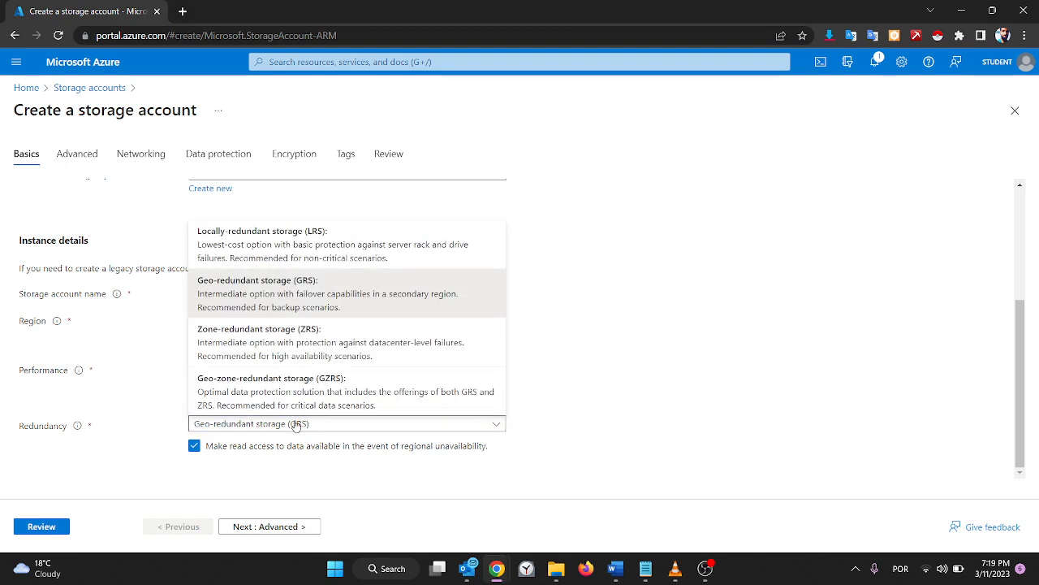
{"action": "left_click", "coordinate": [361, 254]}
{"action": "left_click", "coordinate": [286, 437]}
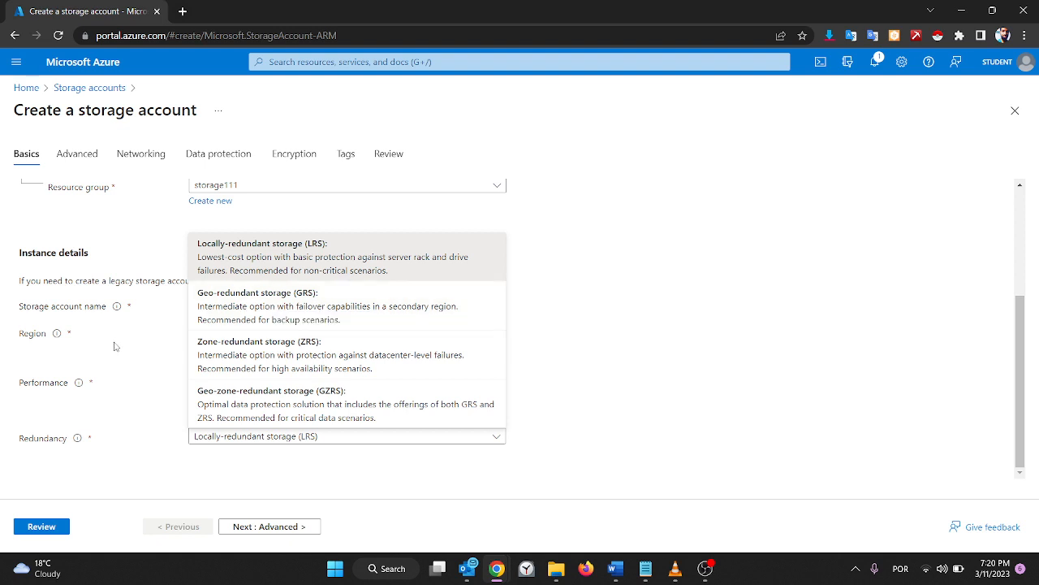
{"action": "left_click", "coordinate": [126, 418]}
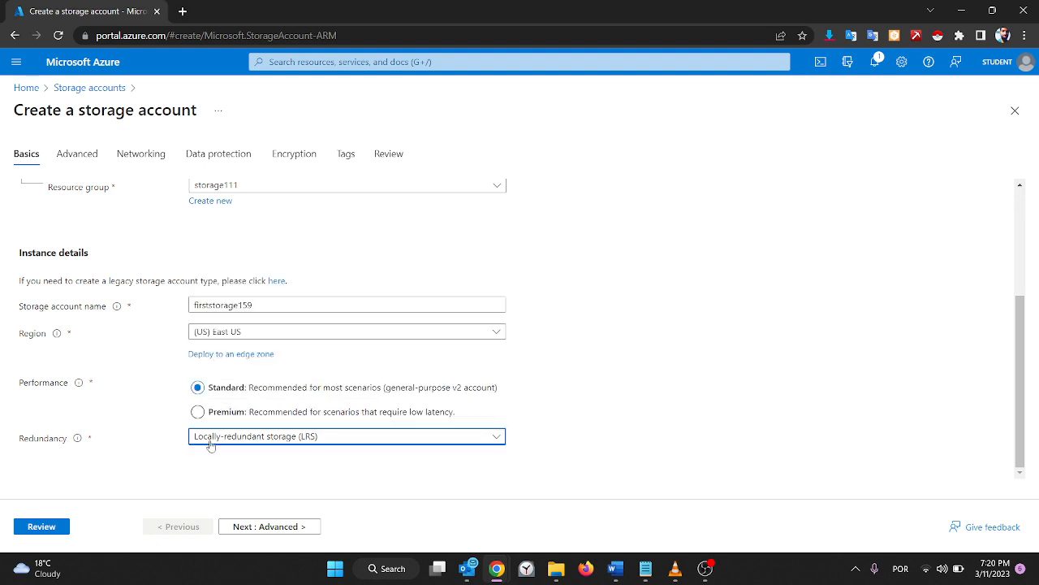
{"action": "left_click", "coordinate": [265, 443]}
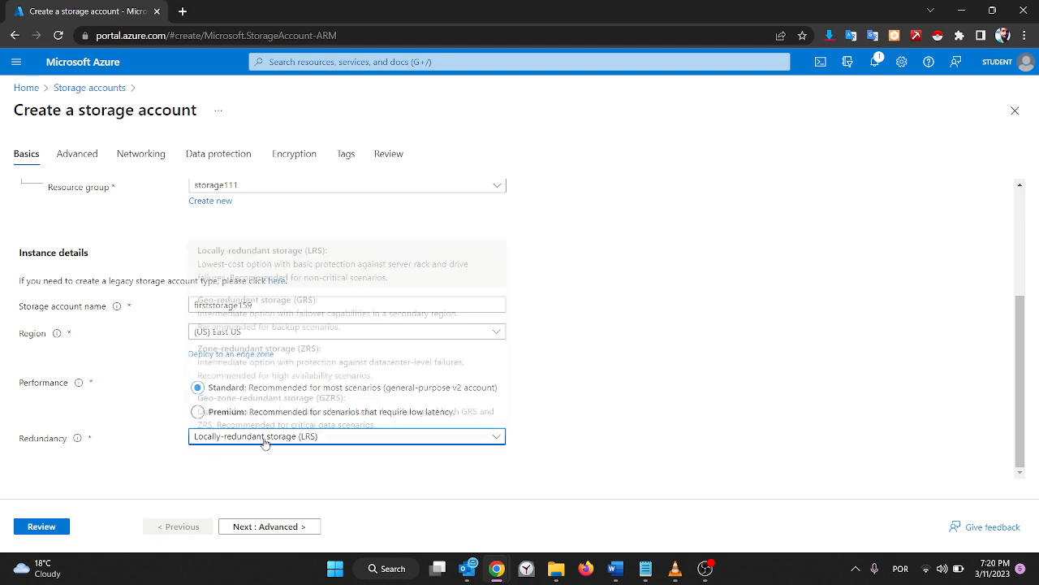
{"action": "left_click", "coordinate": [381, 477]}
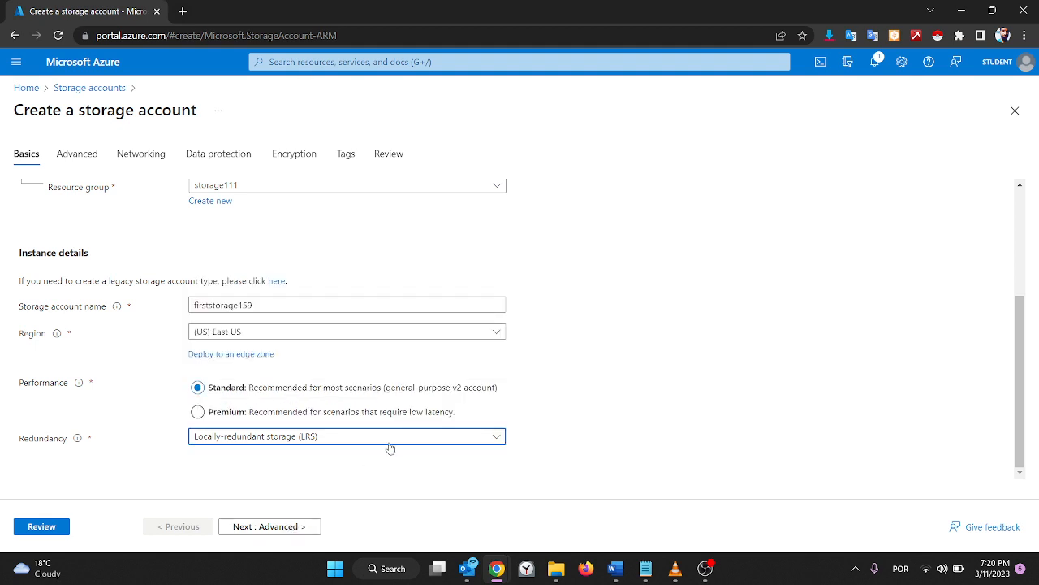
{"action": "left_click", "coordinate": [396, 445]}
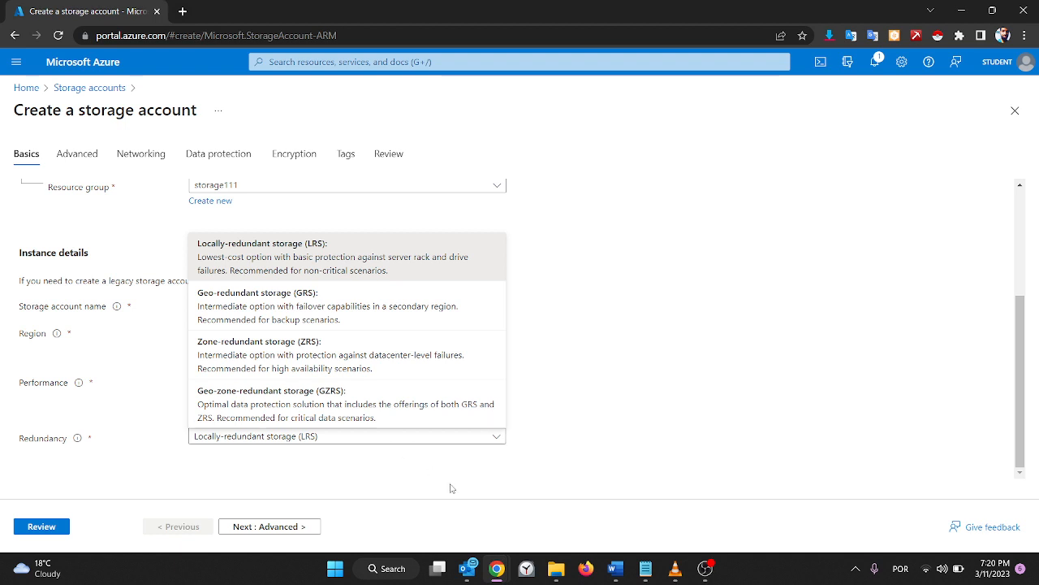
{"action": "left_click", "coordinate": [388, 492]}
- Go to the Advanced settings, keep minimum TLS version 1.2 and keep the permitted copy scope at From any storage account
{"action": "left_click", "coordinate": [263, 527]}
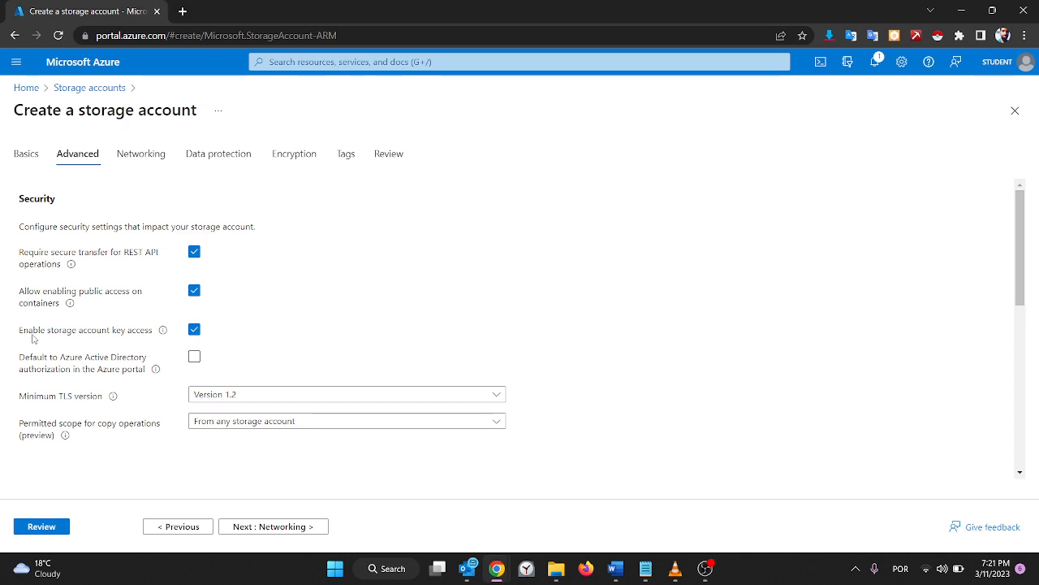
{"action": "scroll", "coordinate": [121, 403], "scroll_direction": "down", "scroll_amount": 1}
{"action": "scroll", "coordinate": [122, 404], "scroll_direction": "down", "scroll_amount": 2}
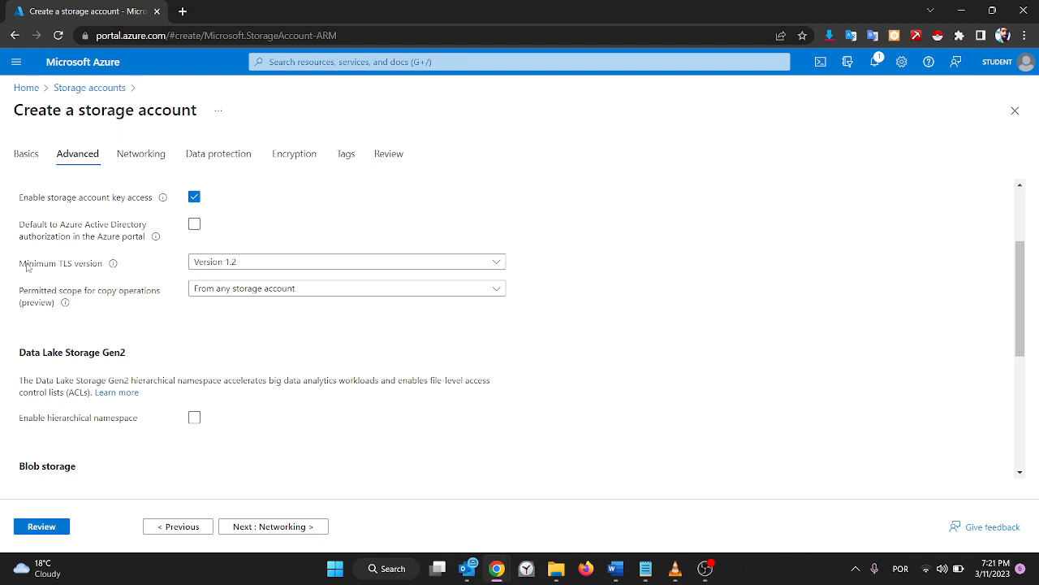
{"action": "left_click", "coordinate": [231, 263]}
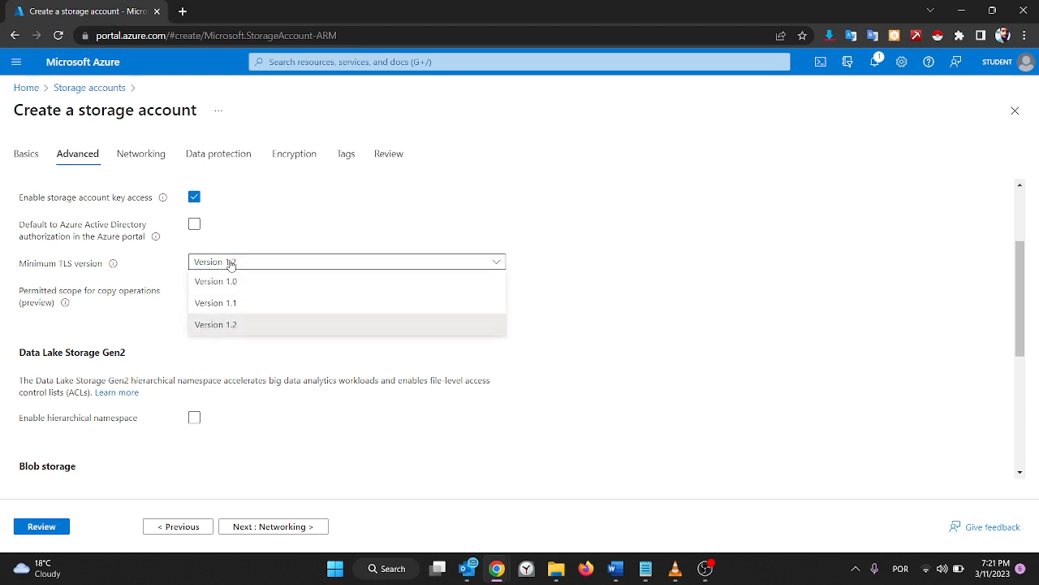
{"action": "left_click", "coordinate": [198, 325]}
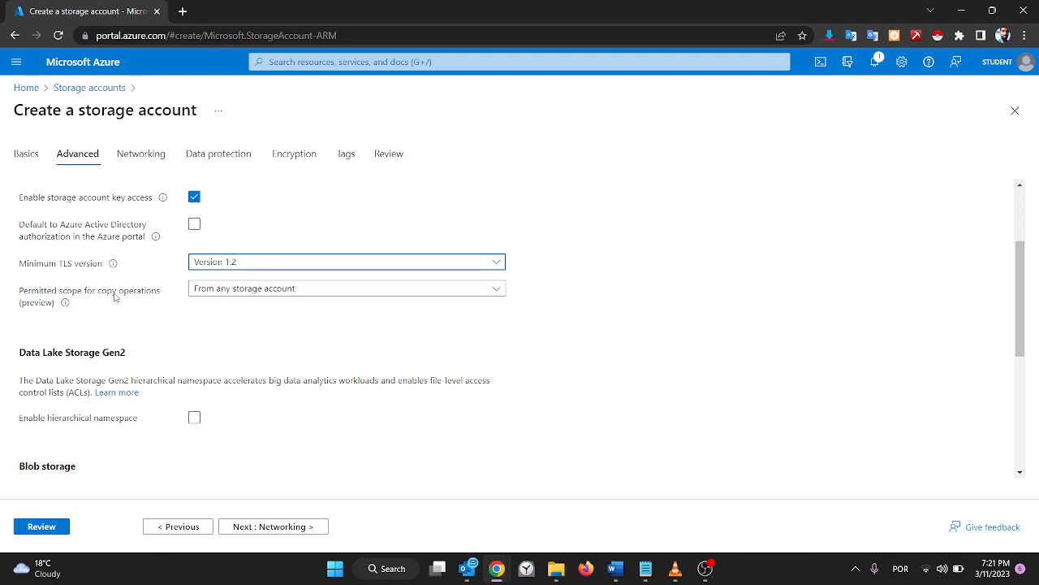
{"action": "left_click", "coordinate": [219, 297]}
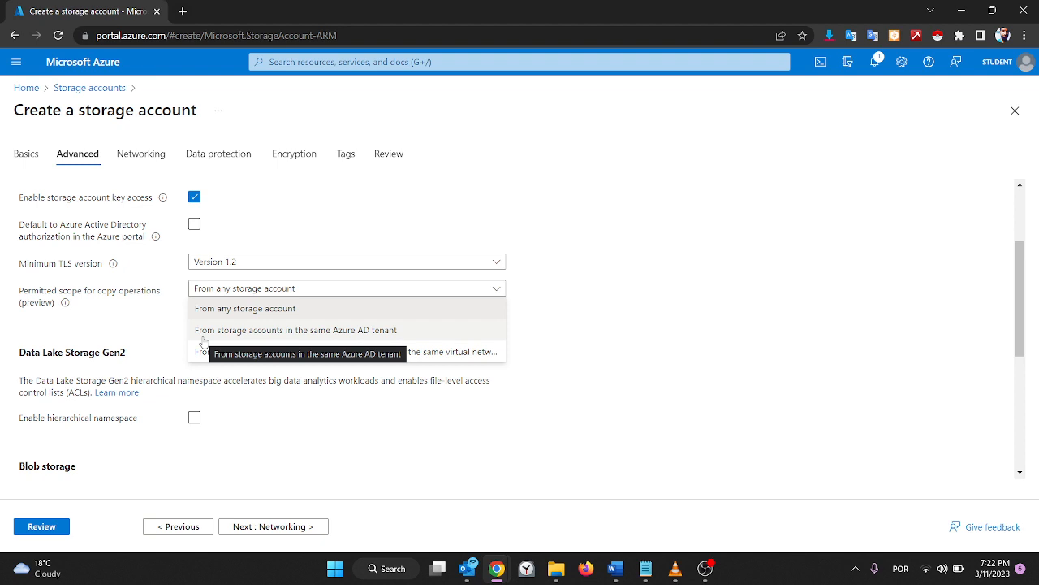
{"action": "left_click", "coordinate": [122, 310]}
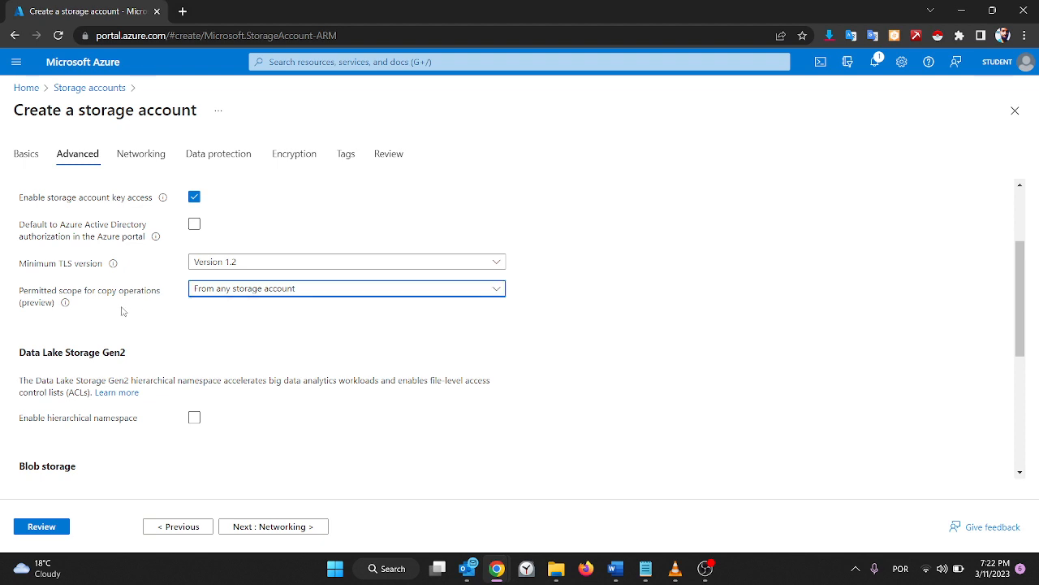
- Examine the Data Lake Storage Gen2, blob storage access tier and Azure Files options in the Advanced settings
{"action": "scroll", "coordinate": [122, 311], "scroll_direction": "down", "scroll_amount": 1}
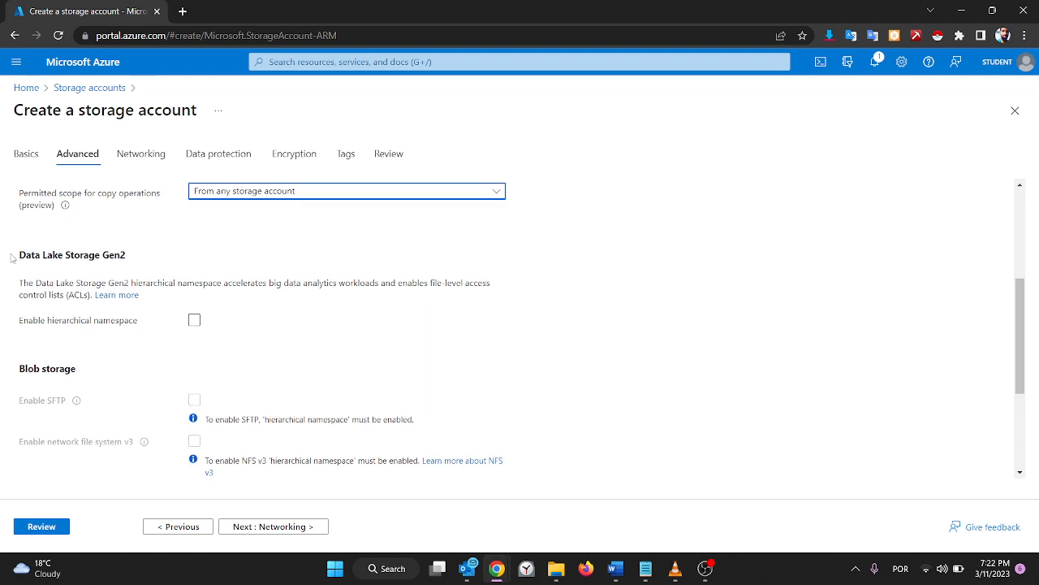
{"action": "left_click_drag", "start_coordinate": [11, 257], "coordinate": [158, 339]}
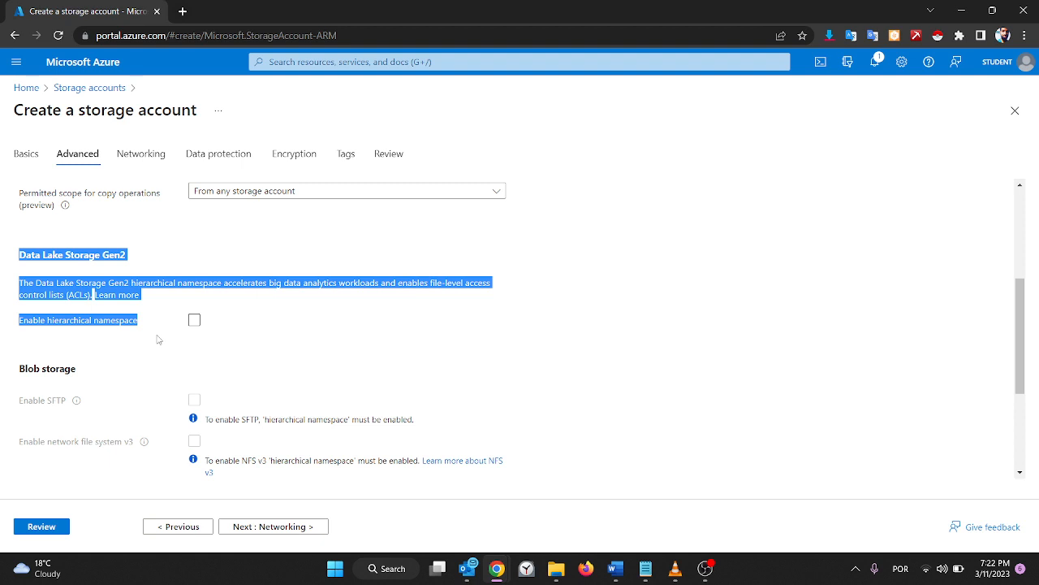
{"action": "left_click", "coordinate": [300, 344]}
{"action": "scroll", "coordinate": [300, 345], "scroll_direction": "down", "scroll_amount": 3}
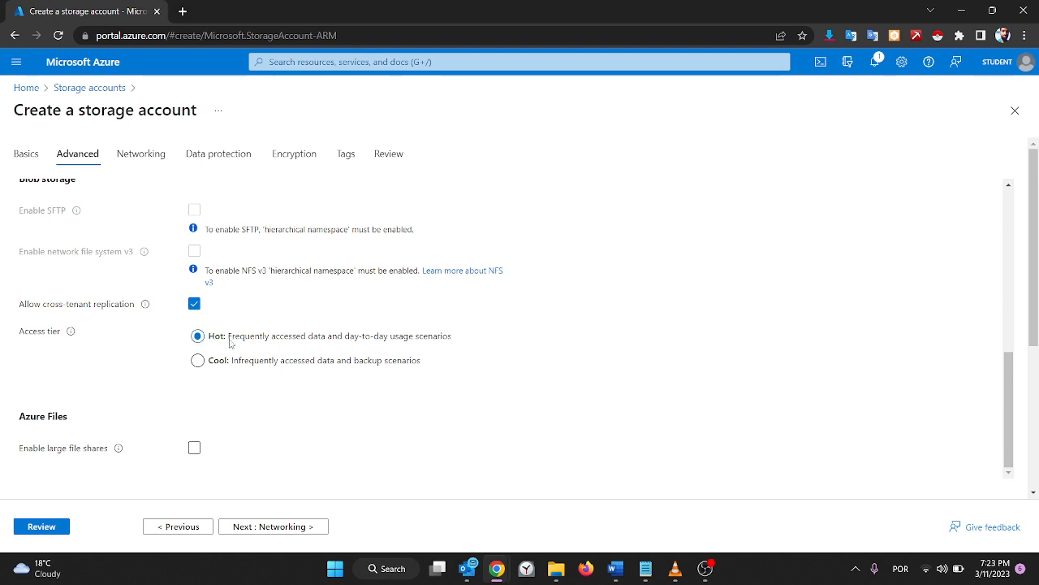
{"action": "scroll", "coordinate": [230, 343], "scroll_direction": "down", "scroll_amount": 3}
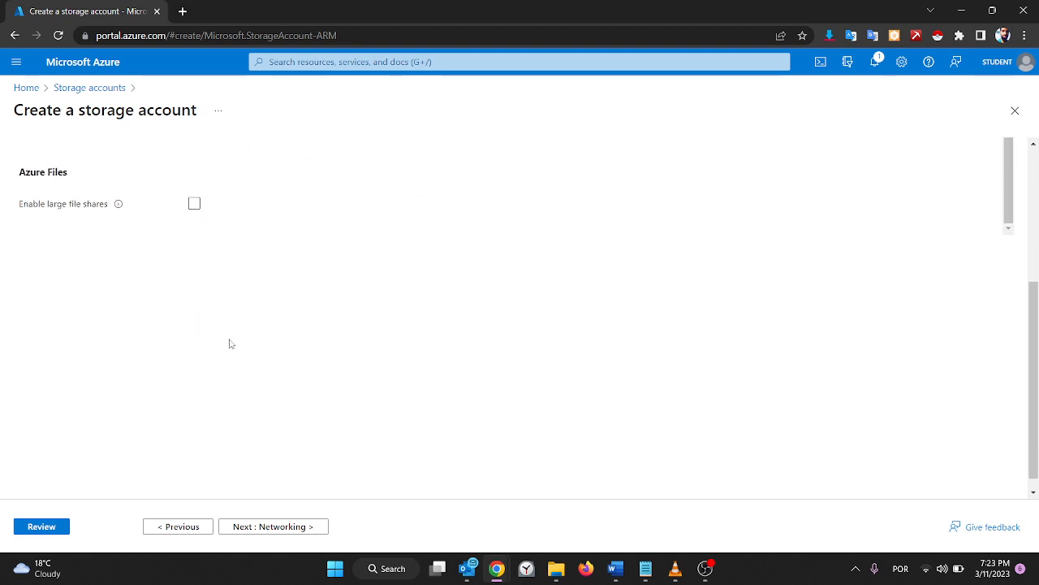
{"action": "scroll", "coordinate": [227, 344], "scroll_direction": "up", "scroll_amount": 2}
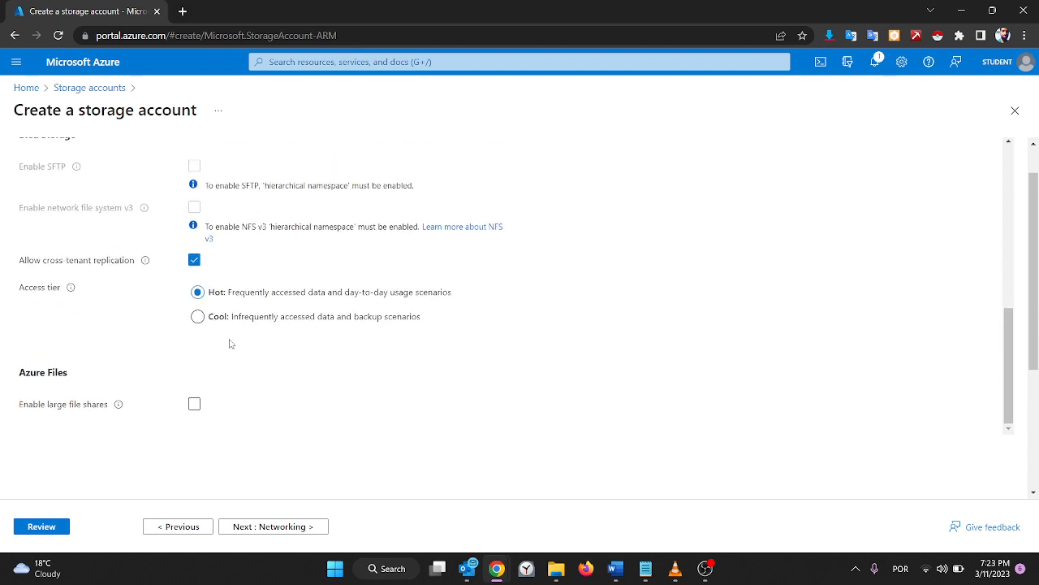
{"action": "scroll", "coordinate": [229, 342], "scroll_direction": "up", "scroll_amount": 1}
{"action": "scroll", "coordinate": [227, 340], "scroll_direction": "down", "scroll_amount": 1}
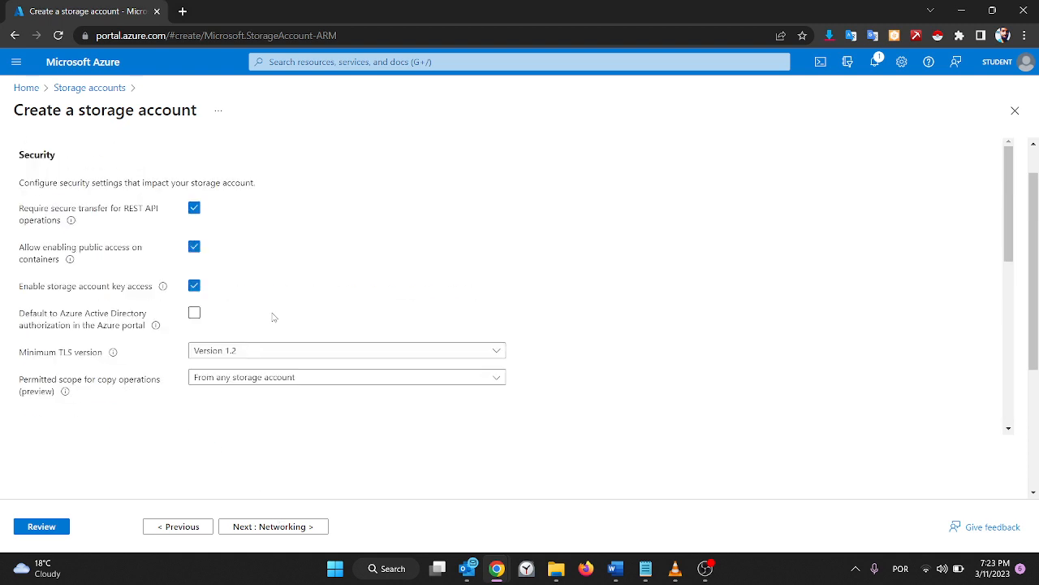
{"action": "scroll", "coordinate": [275, 320], "scroll_direction": "up", "scroll_amount": 5}
{"action": "scroll", "coordinate": [228, 285], "scroll_direction": "up", "scroll_amount": 1}
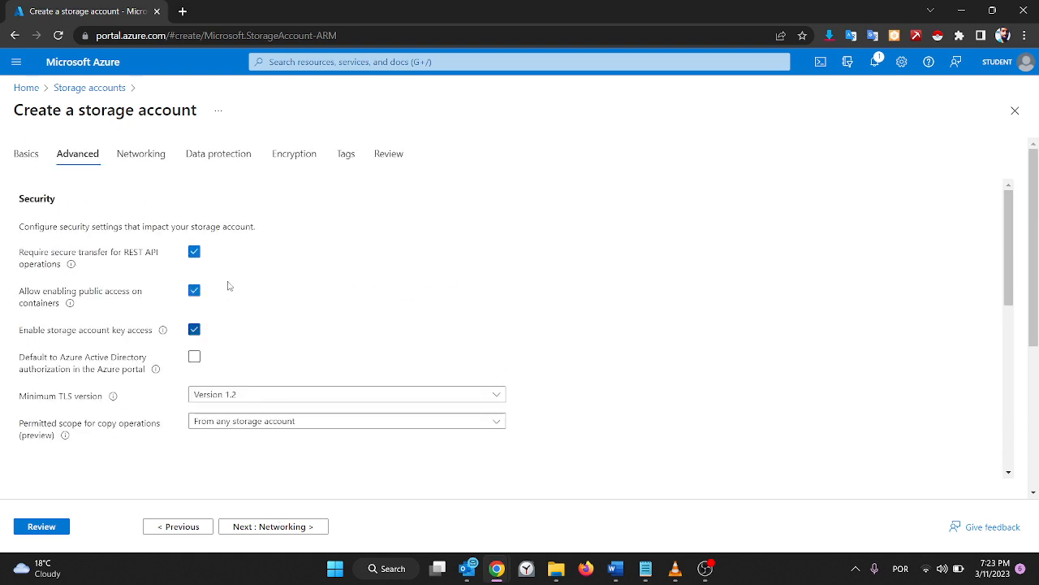
- Open the Networking settings and compare public access from all networks with access from selected virtual networks and IP addresses
{"action": "left_click", "coordinate": [138, 154]}
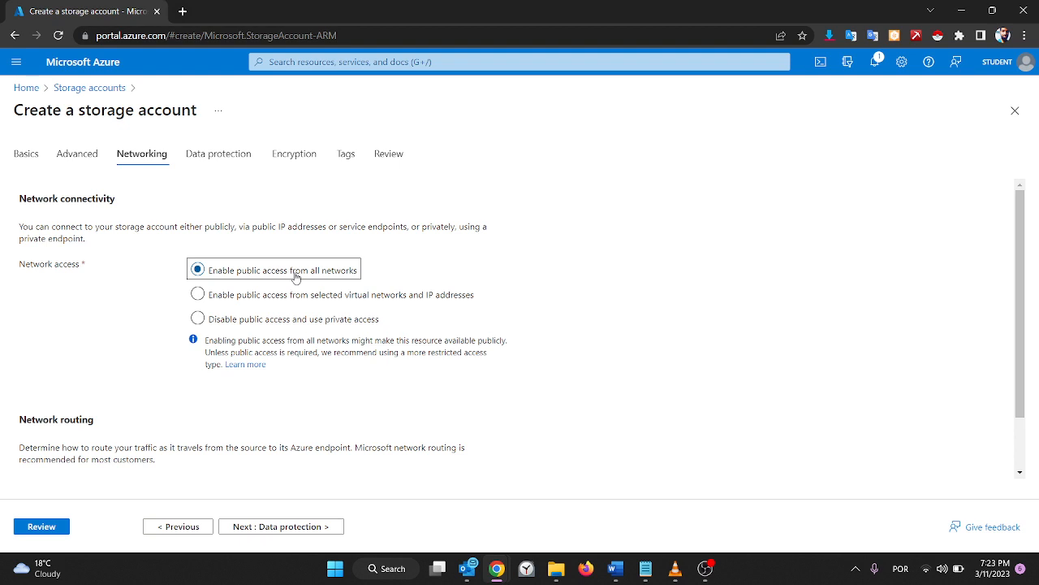
{"action": "left_click", "coordinate": [223, 297]}
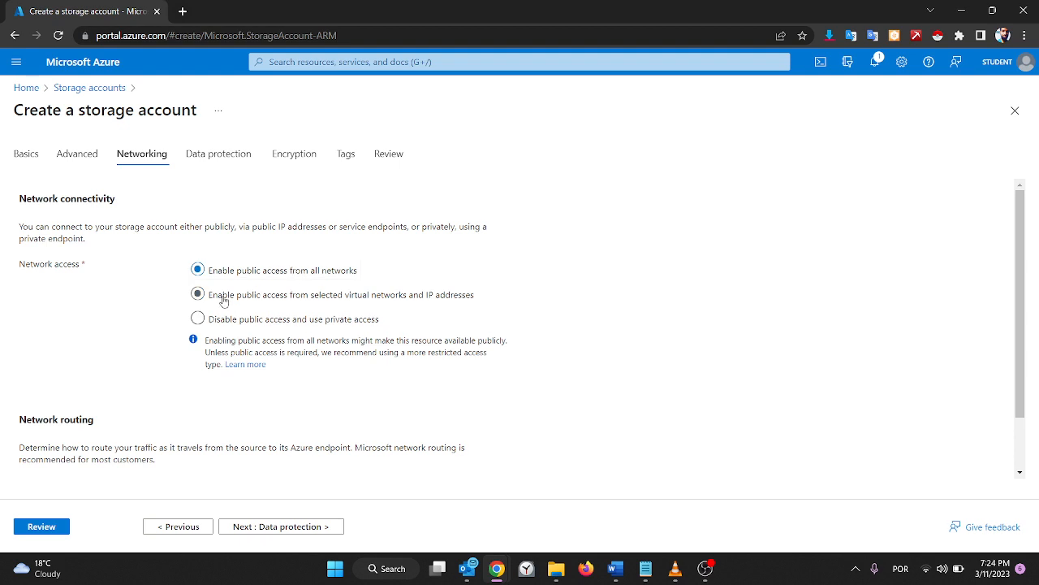
{"action": "left_click", "coordinate": [287, 277]}
{"action": "left_click", "coordinate": [213, 297]}
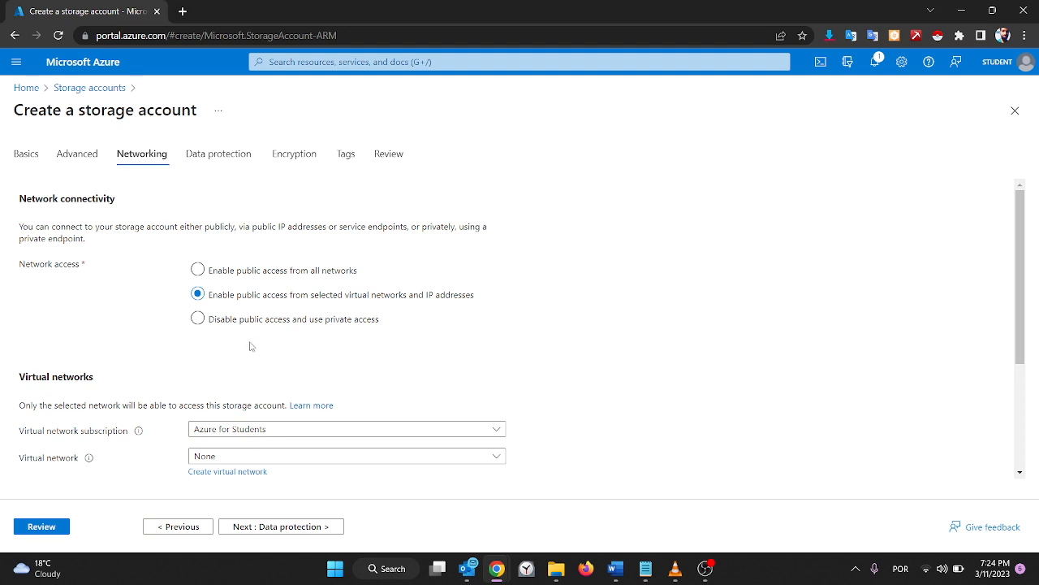
{"action": "scroll", "coordinate": [251, 345], "scroll_direction": "down", "scroll_amount": 1}
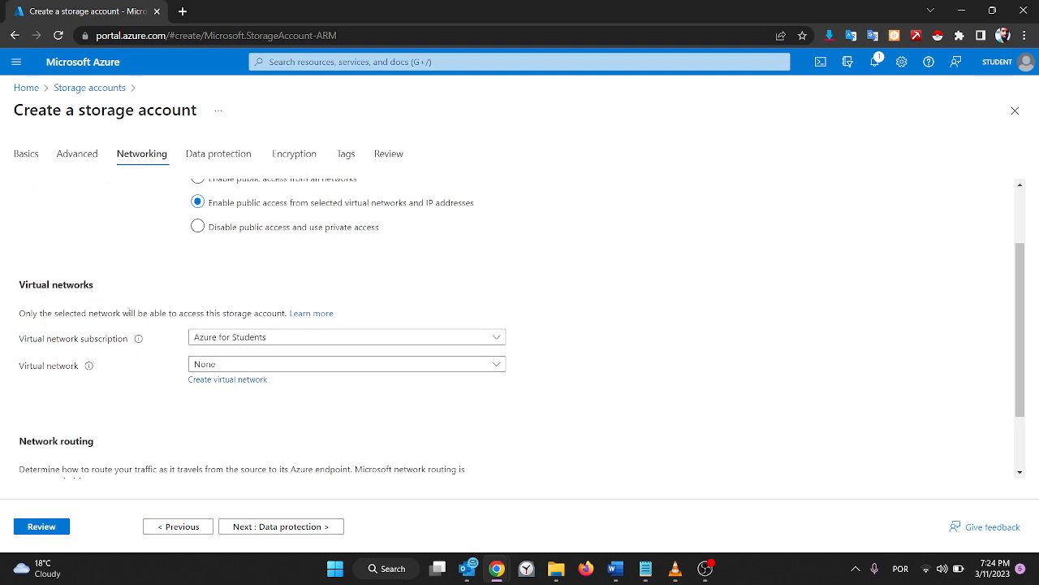
{"action": "scroll", "coordinate": [187, 258], "scroll_direction": "up", "scroll_amount": 1}
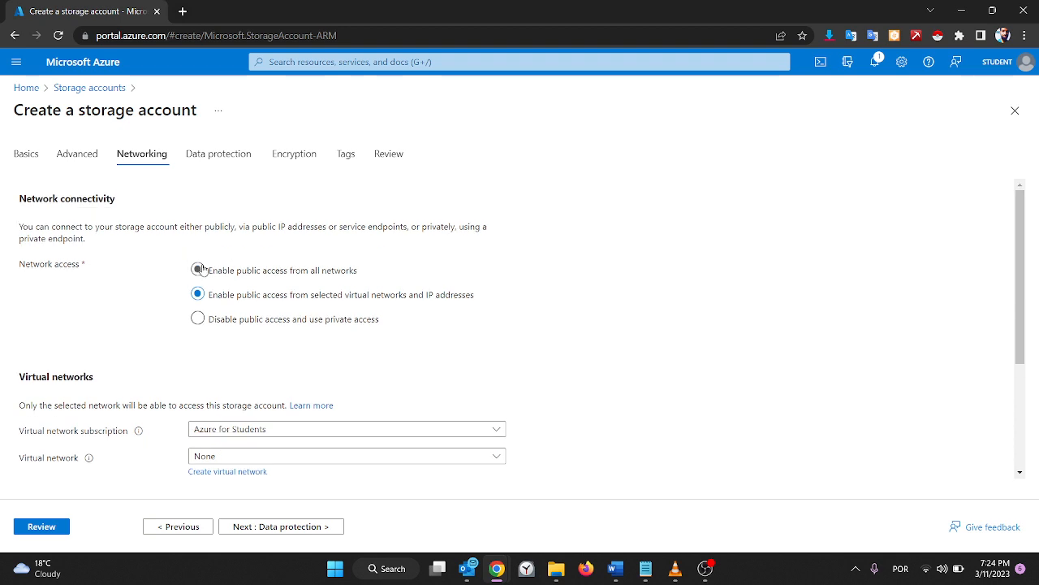
{"action": "left_click", "coordinate": [198, 270]}
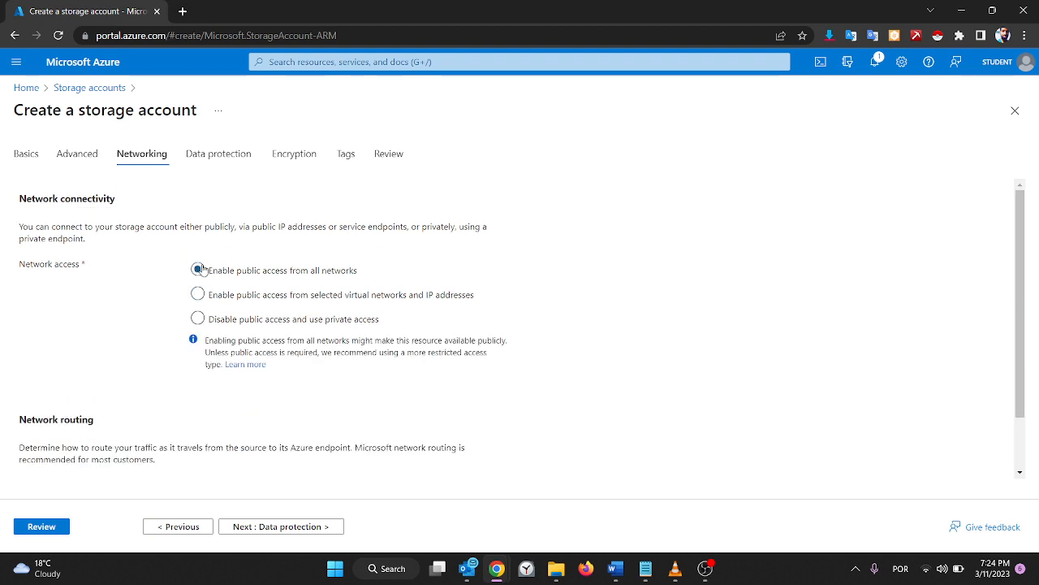
- Choose public access from selected virtual networks and IP addresses, inspect the virtual network creation form and close it without creating a network
{"action": "left_click", "coordinate": [198, 295]}
{"action": "scroll", "coordinate": [199, 298], "scroll_direction": "down", "scroll_amount": 1}
{"action": "scroll", "coordinate": [199, 299], "scroll_direction": "down", "scroll_amount": 1}
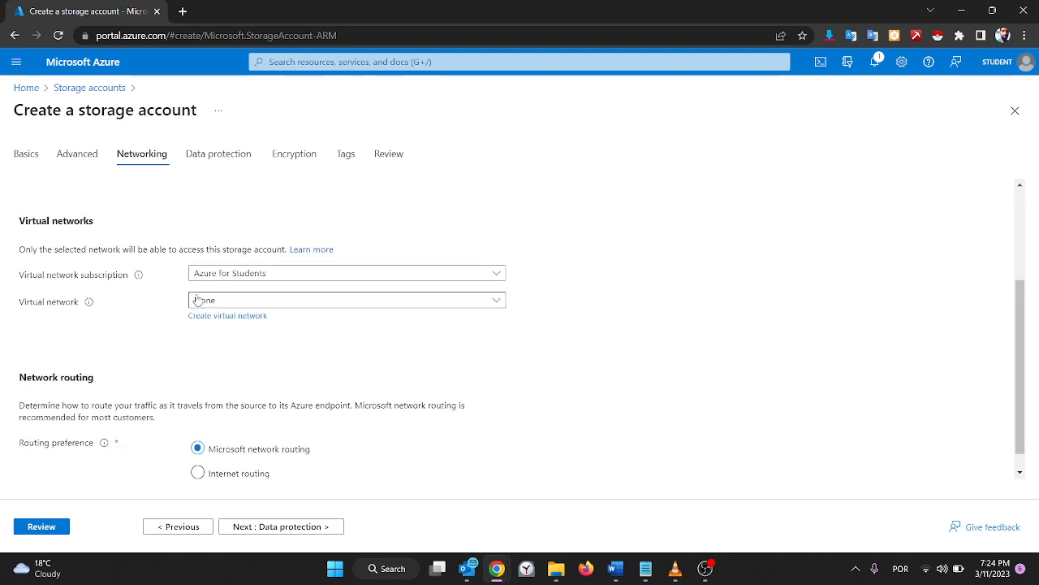
{"action": "scroll", "coordinate": [268, 292], "scroll_direction": "up", "scroll_amount": 2}
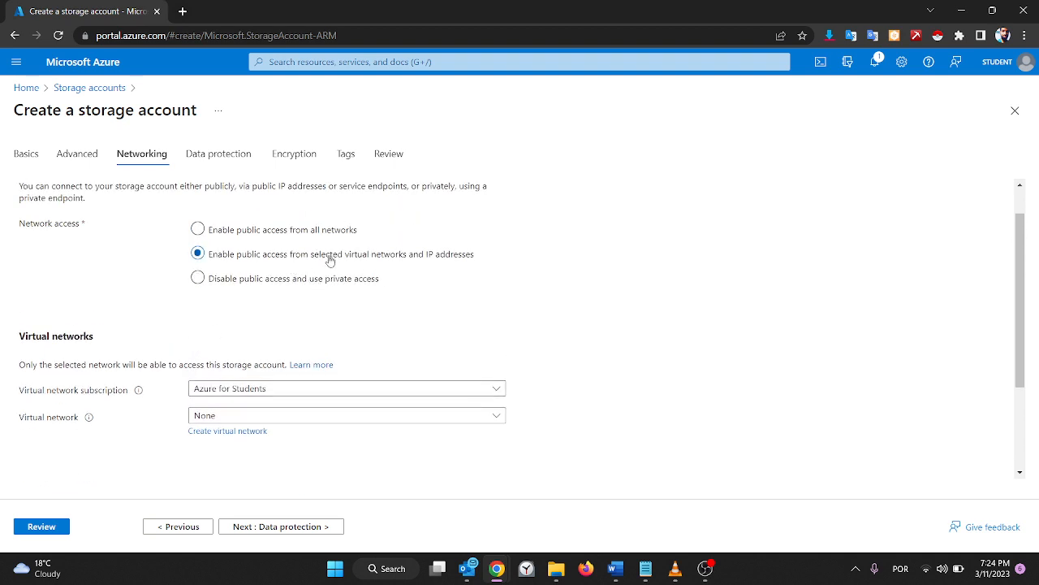
{"action": "left_click", "coordinate": [235, 419]}
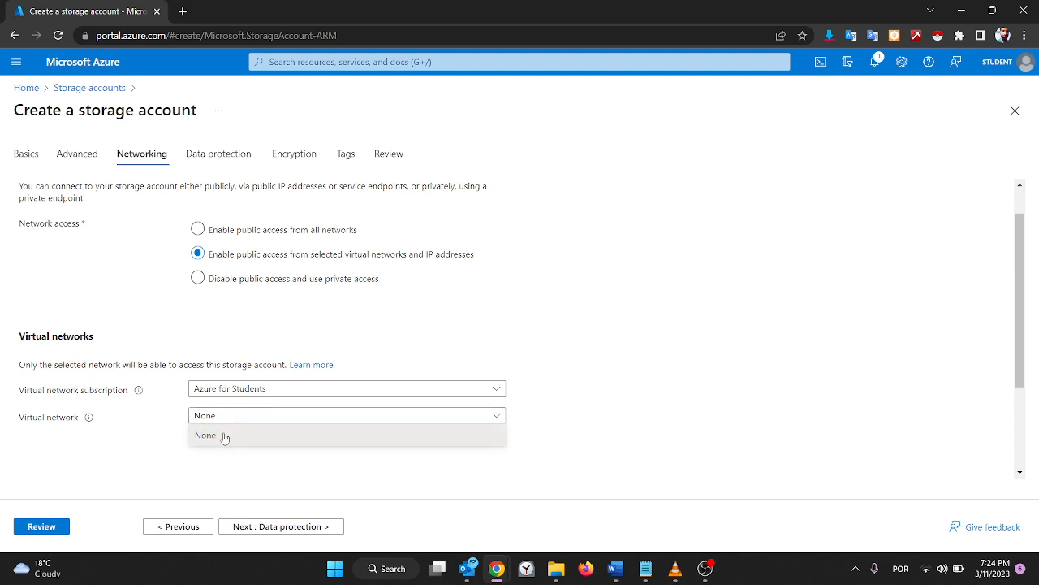
{"action": "left_click", "coordinate": [119, 432]}
{"action": "left_click_drag", "start_coordinate": [119, 432], "coordinate": [204, 431]}
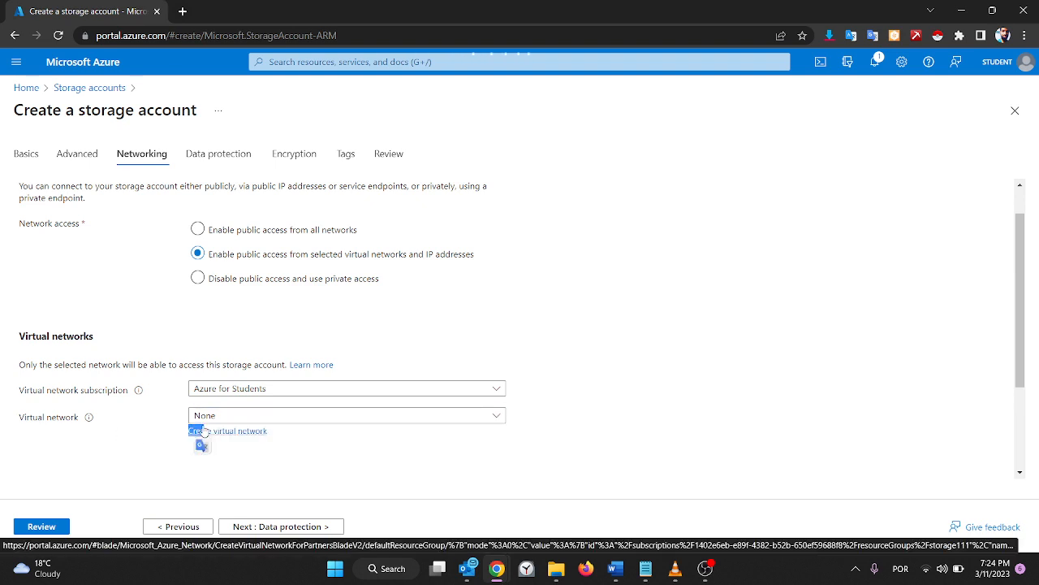
{"action": "left_click", "coordinate": [202, 431]}
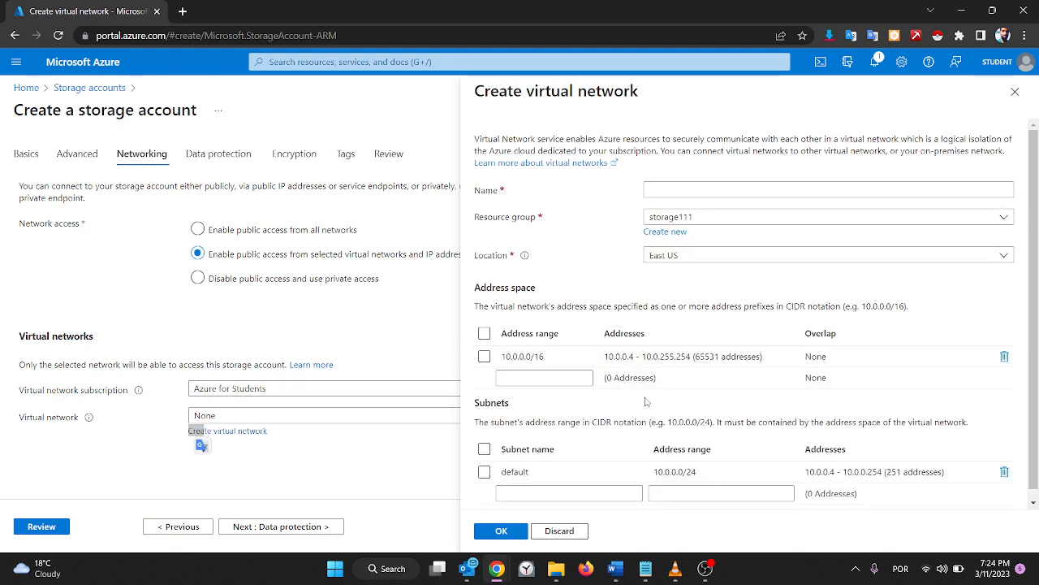
{"action": "left_click", "coordinate": [1015, 93]}
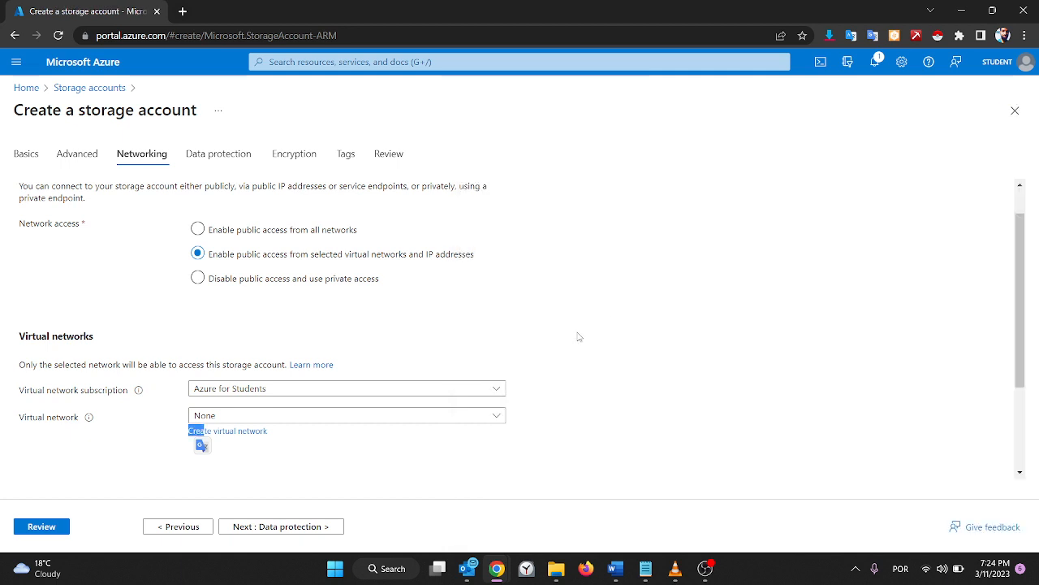
{"action": "scroll", "coordinate": [575, 339], "scroll_direction": "down", "scroll_amount": 2}
{"action": "scroll", "coordinate": [420, 316], "scroll_direction": "up", "scroll_amount": 2}
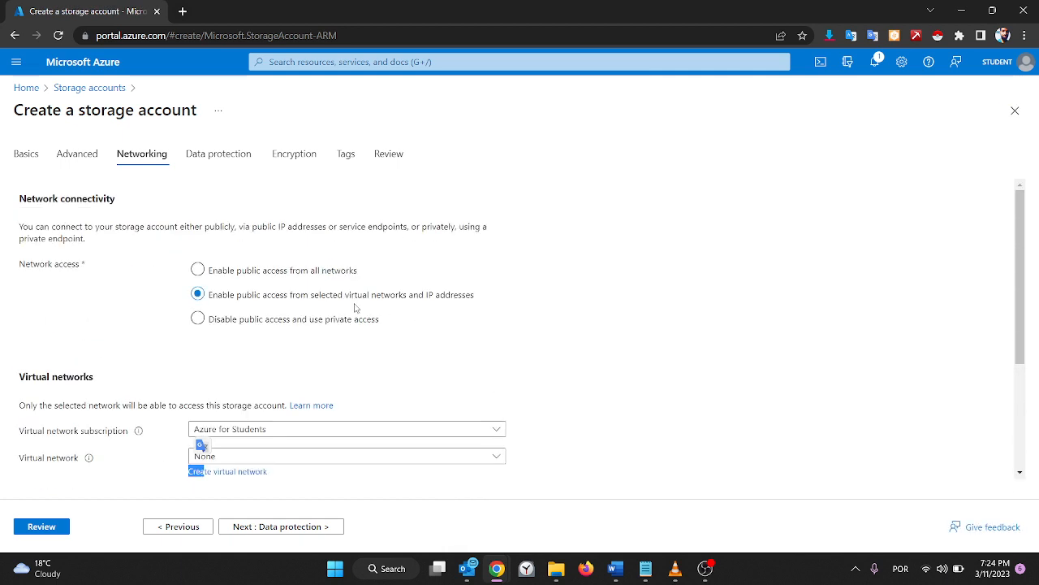
- Set network access to Enable public access from all networks, keep Microsoft network routing, and open the Data protection settings
{"action": "left_click", "coordinate": [256, 276]}
{"action": "scroll", "coordinate": [256, 278], "scroll_direction": "down", "scroll_amount": 1}
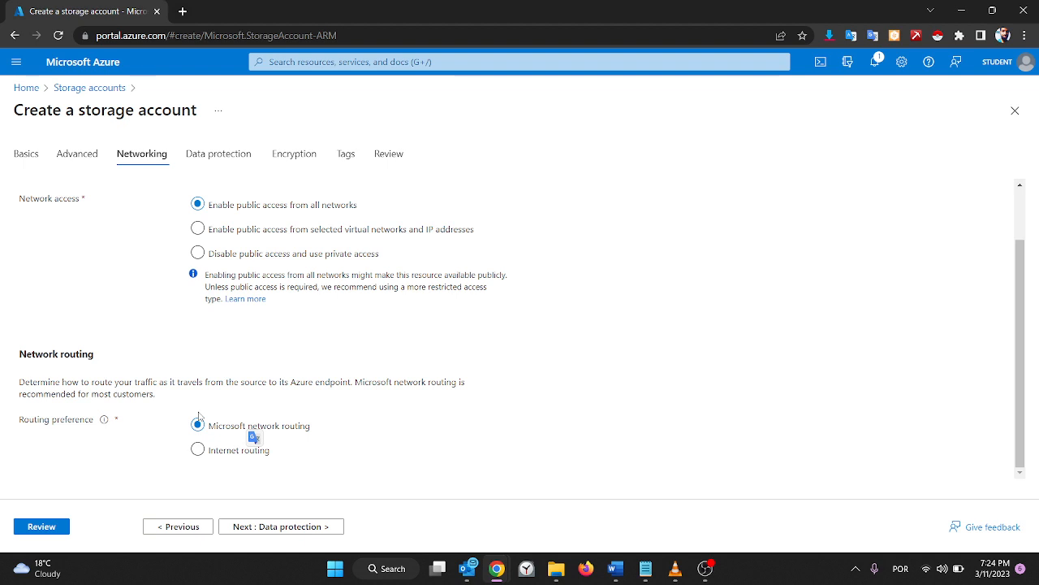
{"action": "scroll", "coordinate": [105, 319], "scroll_direction": "up", "scroll_amount": 1}
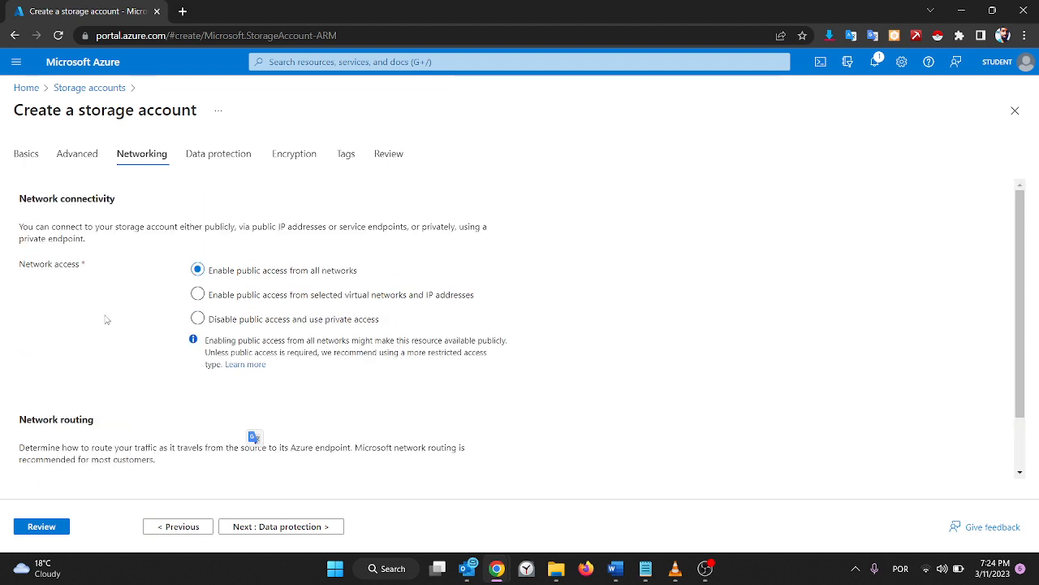
{"action": "left_click", "coordinate": [231, 161]}
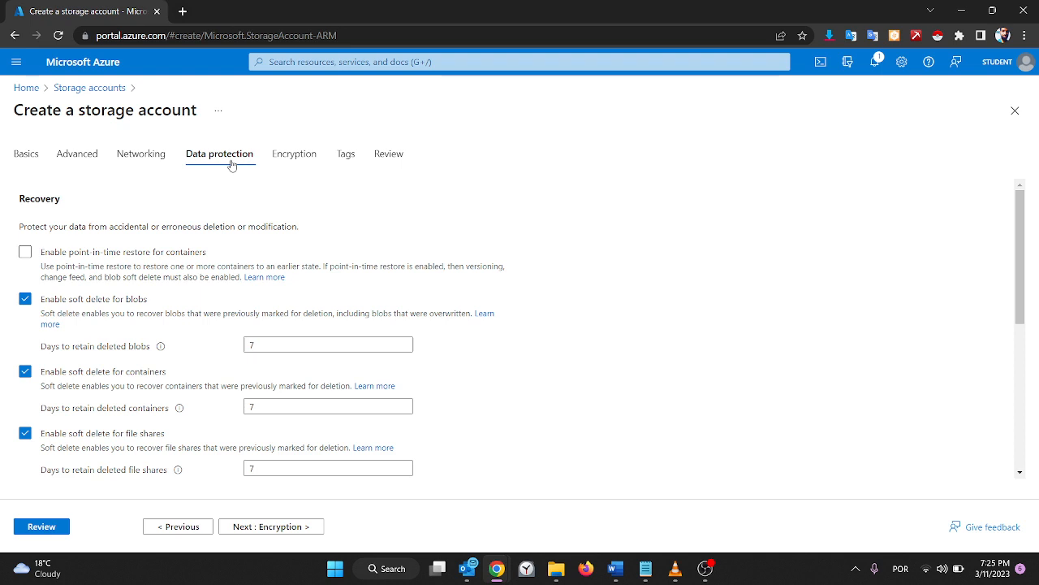
- Check the resource group and instance details in the Basics settings, and return to the Data protection settings
{"action": "left_click", "coordinate": [22, 156]}
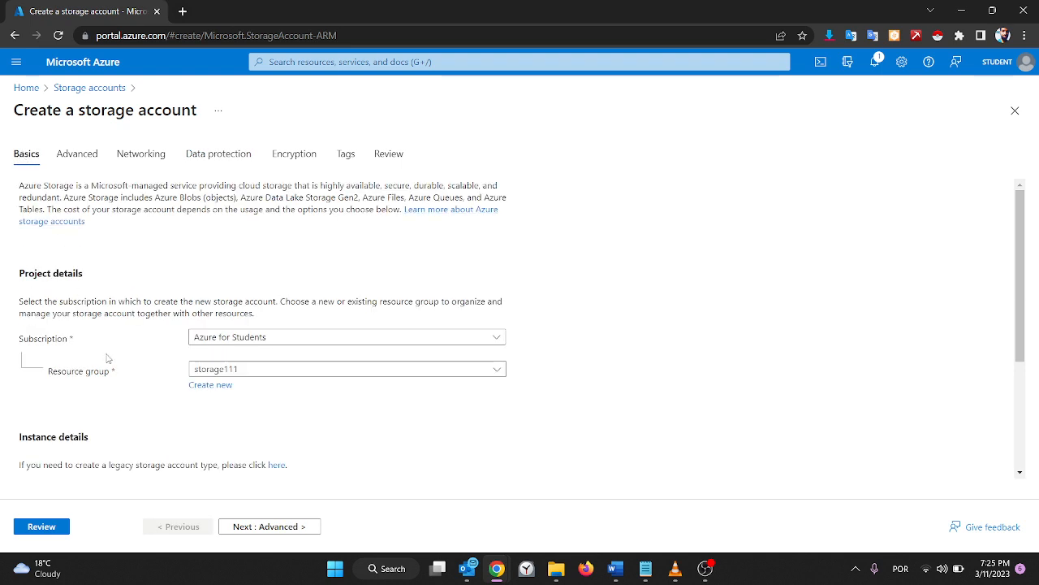
{"action": "scroll", "coordinate": [108, 358], "scroll_direction": "down", "scroll_amount": 3}
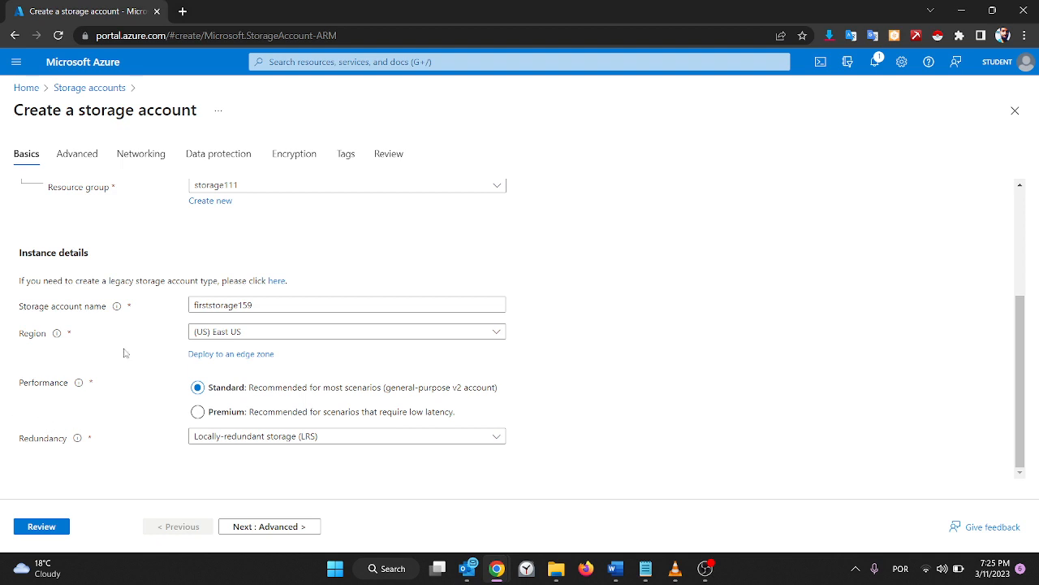
{"action": "left_click", "coordinate": [213, 152]}
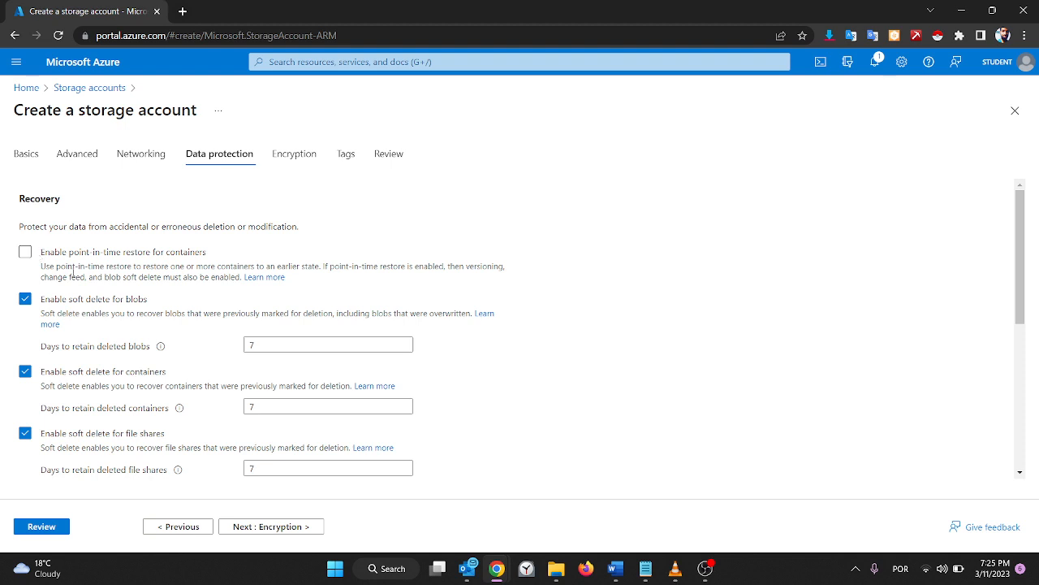
- Enable versioning for blobs and the blob change feed with Keep all logs, reviewing the recovery and access control options
{"action": "scroll", "coordinate": [74, 265], "scroll_direction": "down", "scroll_amount": 1}
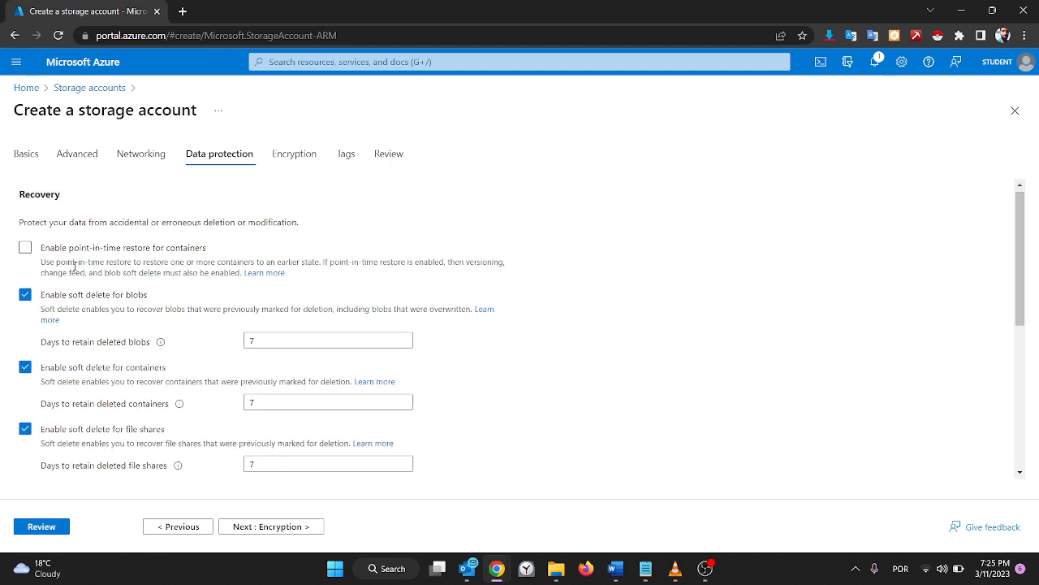
{"action": "scroll", "coordinate": [209, 285], "scroll_direction": "down", "scroll_amount": 4}
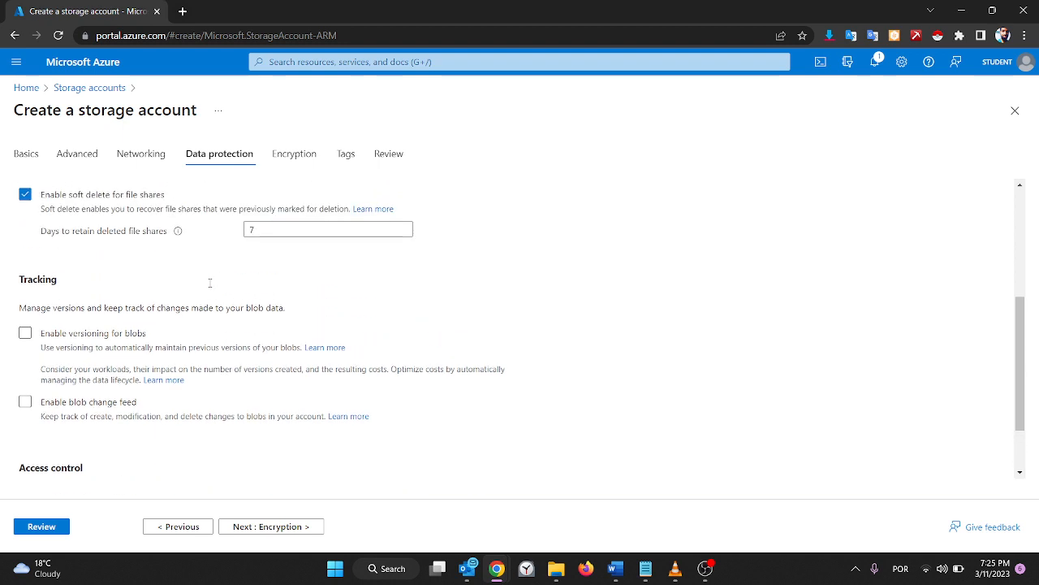
{"action": "left_click", "coordinate": [25, 333]}
{"action": "left_click", "coordinate": [24, 403]}
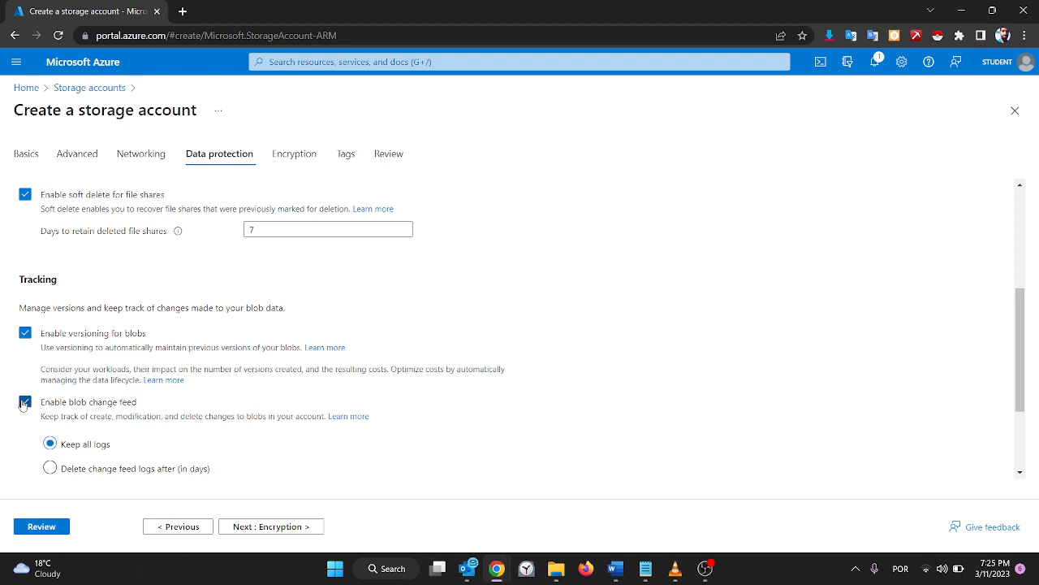
{"action": "scroll", "coordinate": [23, 403], "scroll_direction": "down", "scroll_amount": 2}
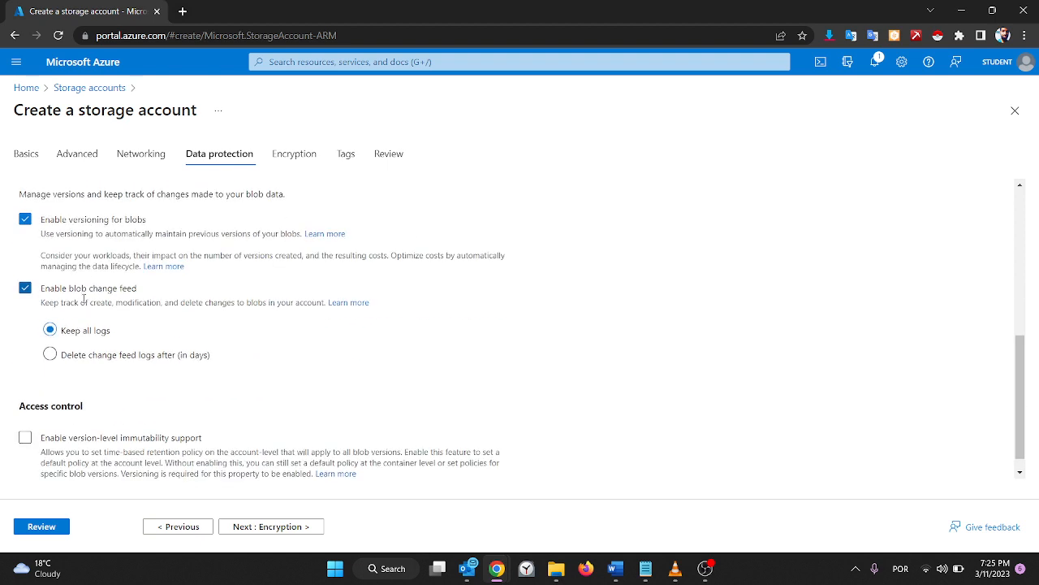
{"action": "scroll", "coordinate": [103, 369], "scroll_direction": "down", "scroll_amount": 1}
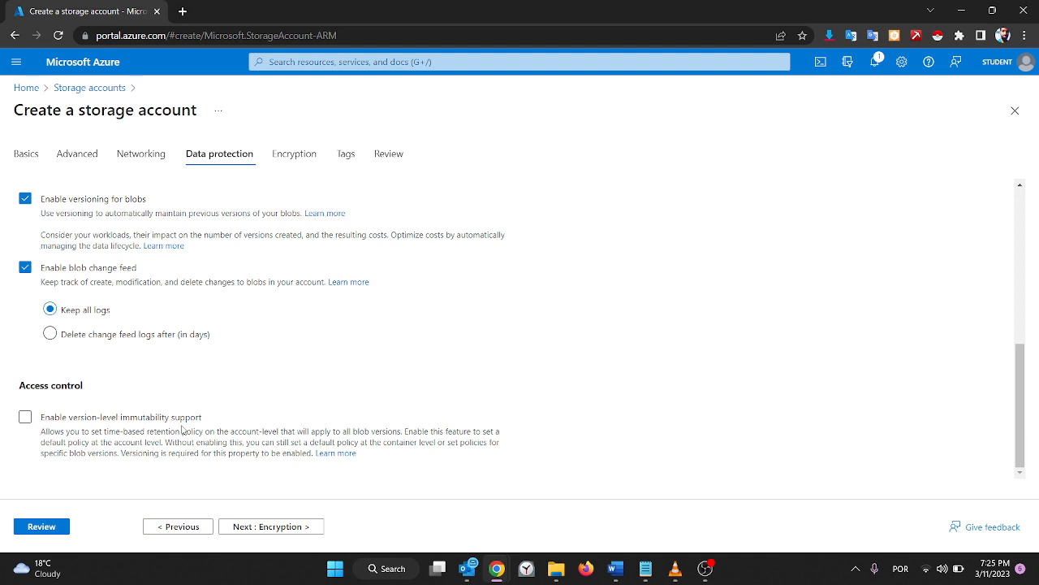
{"action": "scroll", "coordinate": [181, 430], "scroll_direction": "up", "scroll_amount": 5}
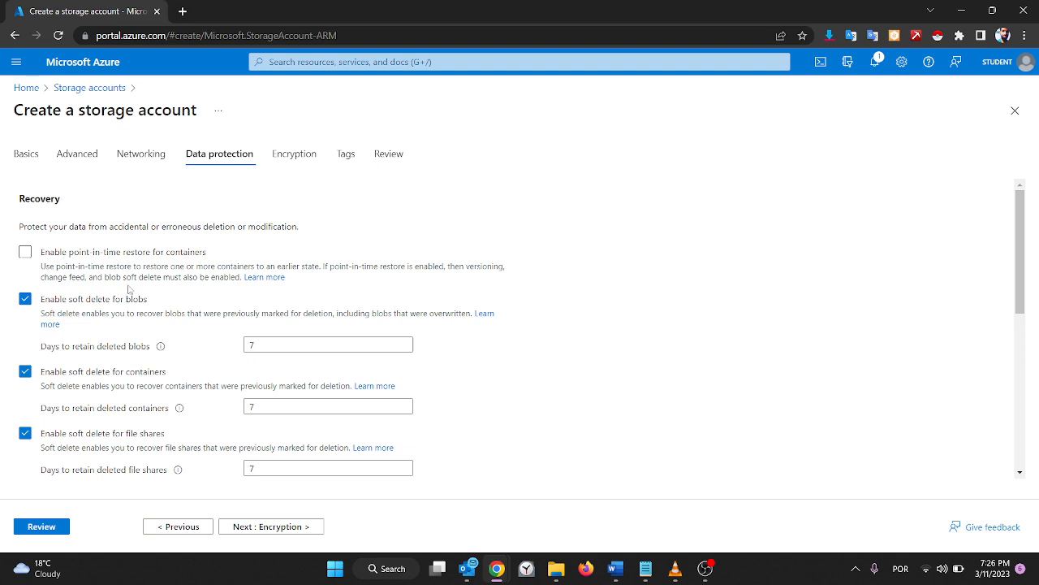
{"action": "scroll", "coordinate": [128, 288], "scroll_direction": "down", "scroll_amount": 5}
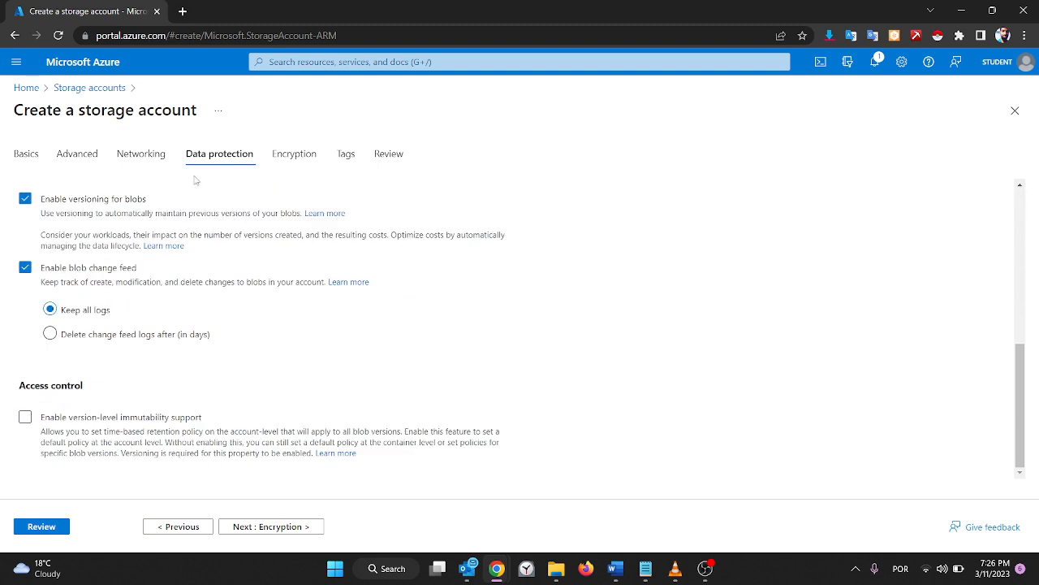
- Open the Encryption settings, inspect the customer-managed keys (CMK) option and set the encryption type back to Microsoft-managed keys (MMK)
{"action": "left_click", "coordinate": [288, 162]}
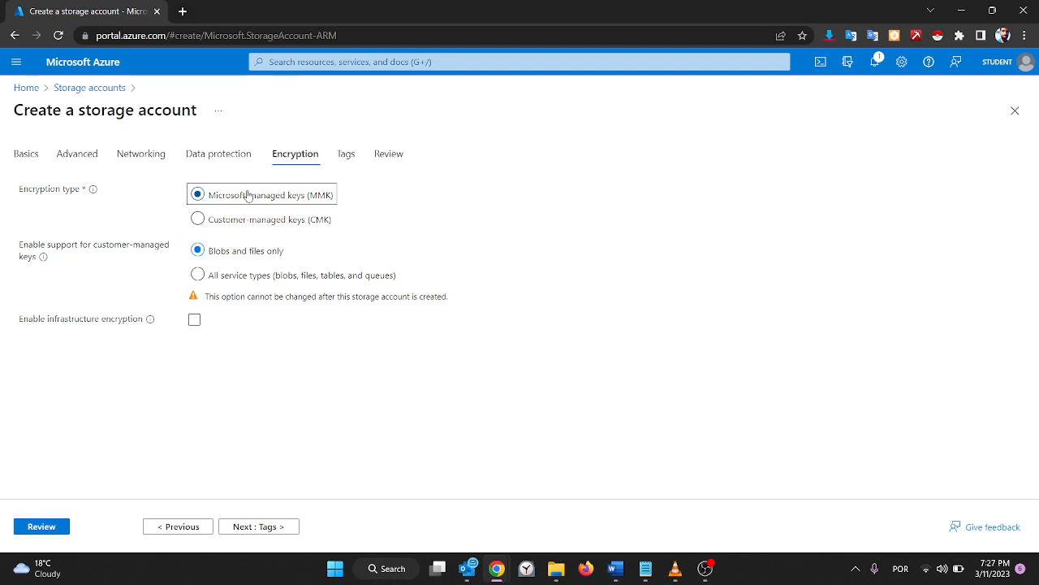
{"action": "left_click", "coordinate": [195, 221]}
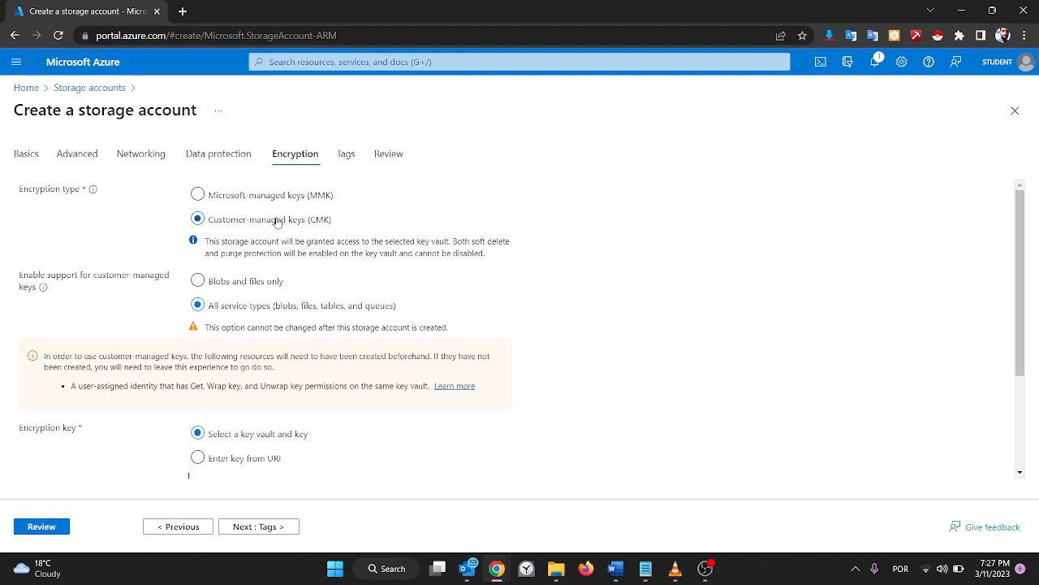
{"action": "left_click", "coordinate": [281, 197]}
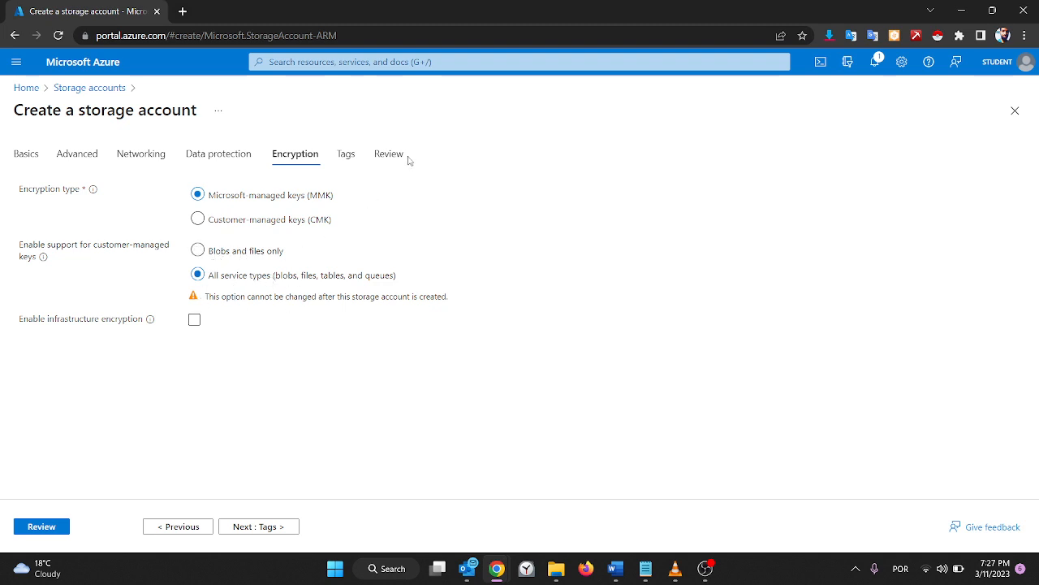
- Open the Tags settings and inspect the name and value fields without adding a tag
{"action": "left_click", "coordinate": [348, 155]}
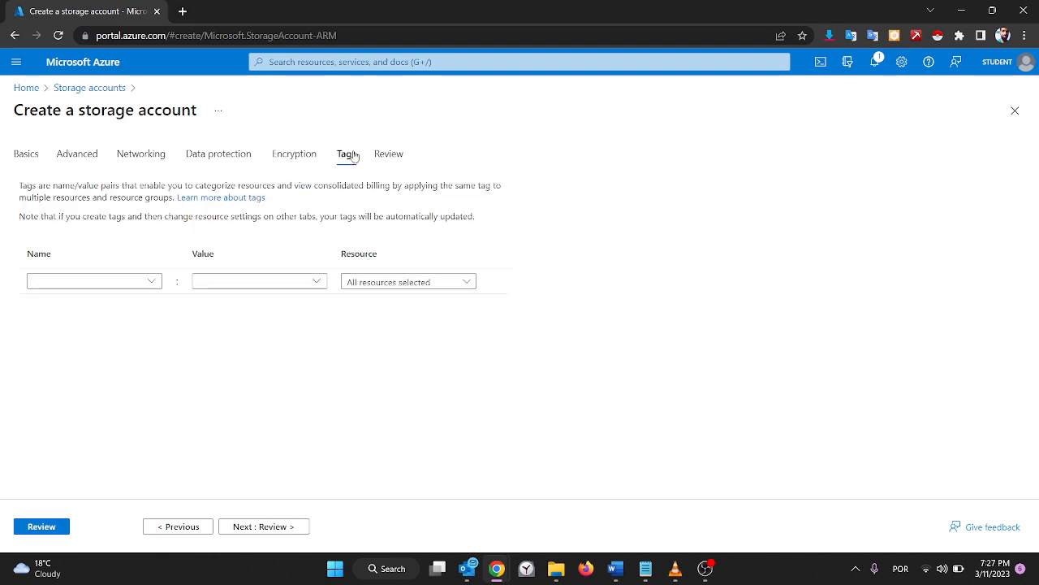
{"action": "left_click", "coordinate": [128, 281]}
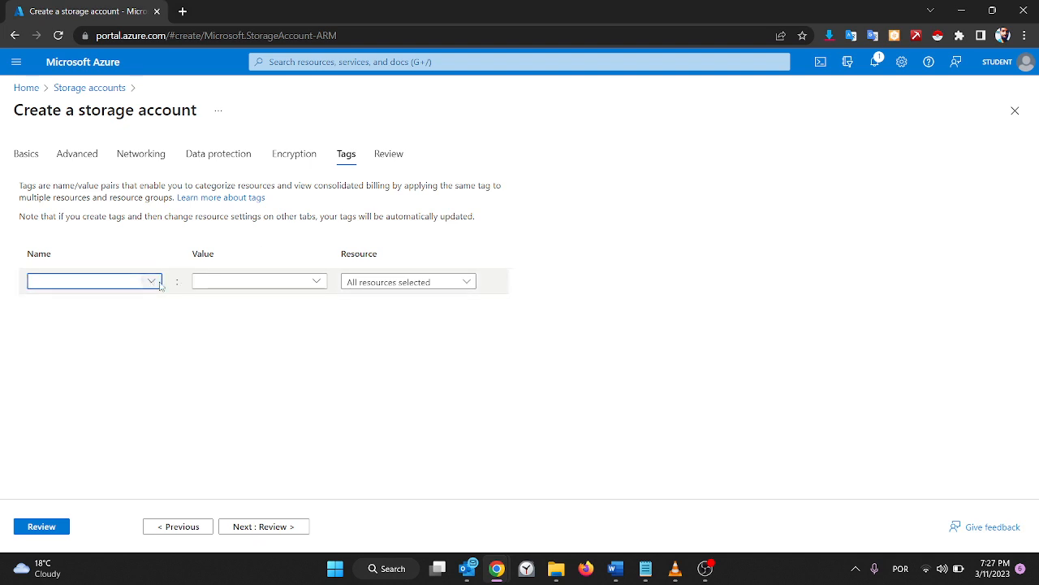
{"action": "left_click", "coordinate": [317, 283]}
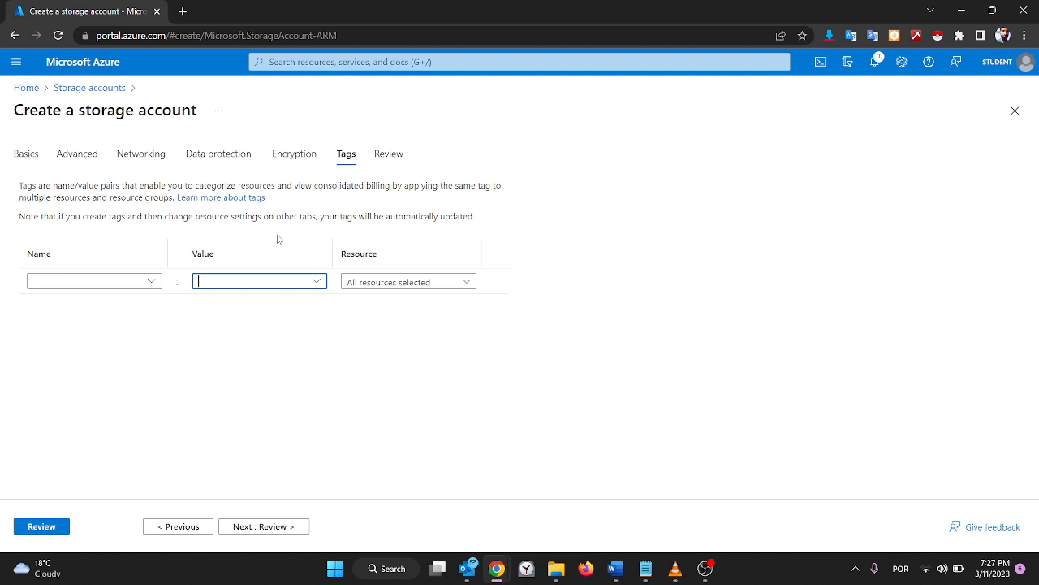
- Open the final review, check the configuration summary and create the storage account
{"action": "left_click", "coordinate": [388, 155]}
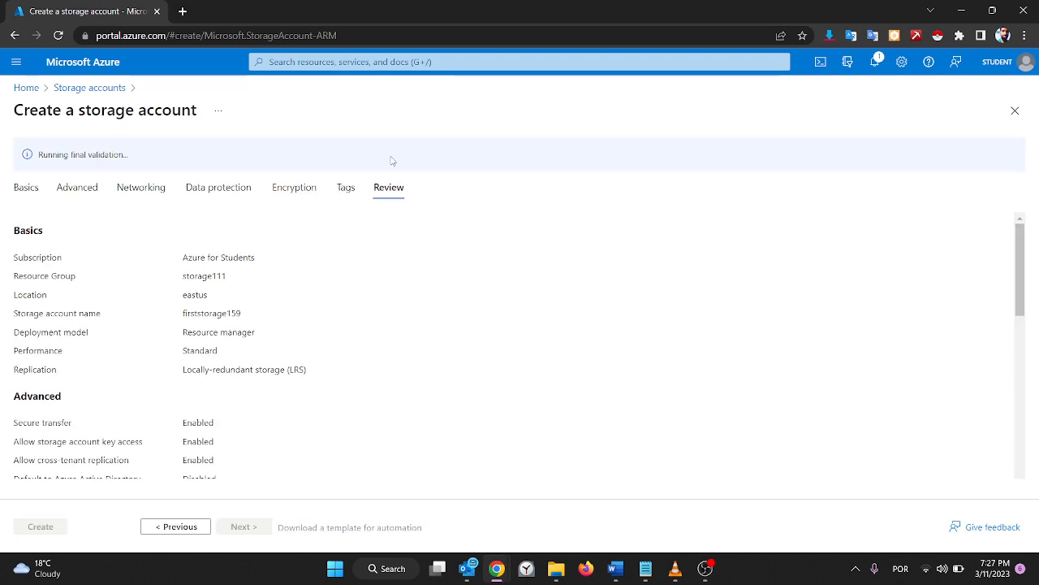
{"action": "scroll", "coordinate": [261, 314], "scroll_direction": "down", "scroll_amount": 10}
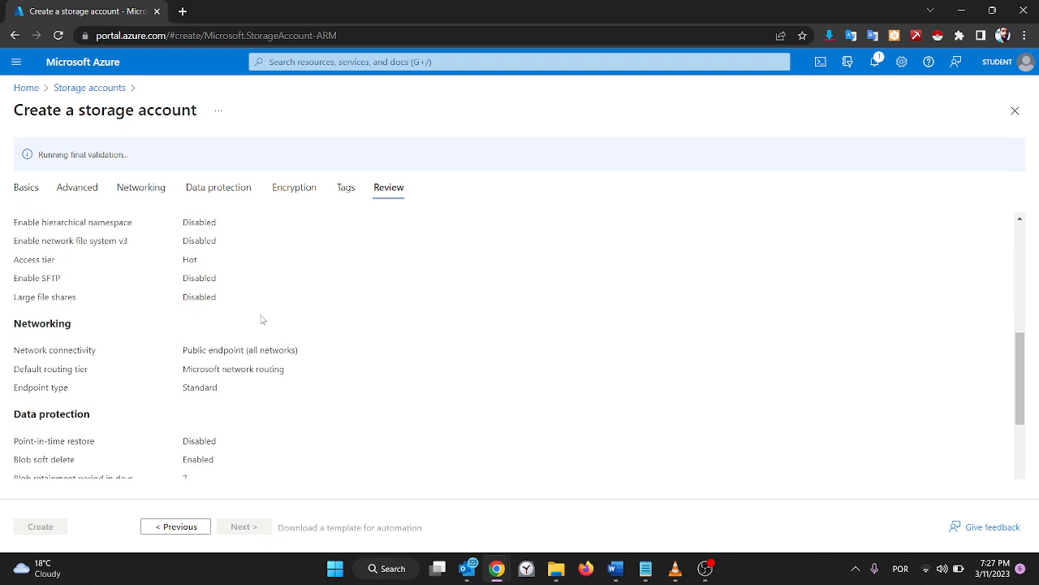
{"action": "scroll", "coordinate": [261, 317], "scroll_direction": "up", "scroll_amount": 10}
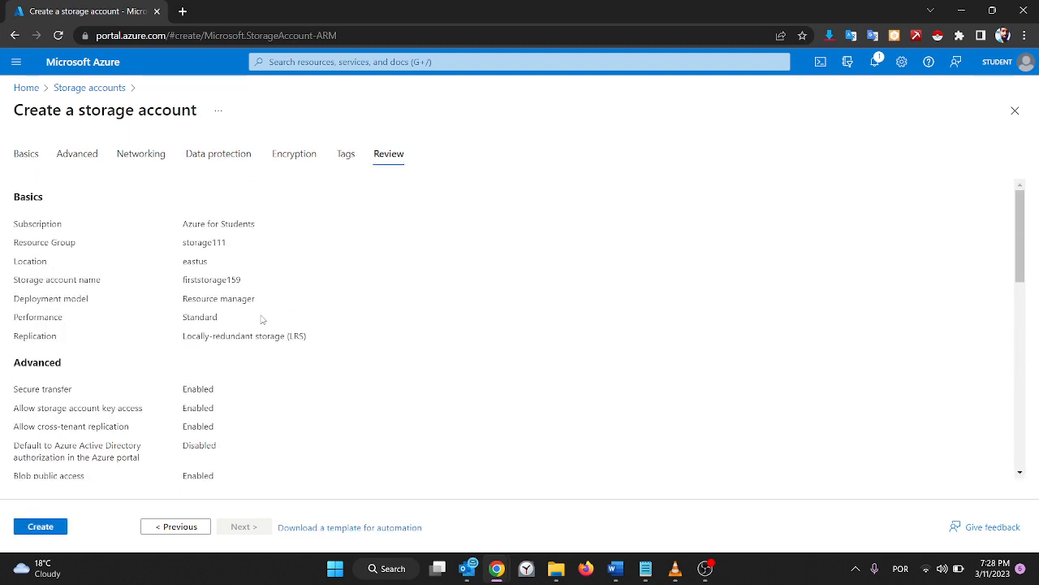
{"action": "scroll", "coordinate": [261, 319], "scroll_direction": "down", "scroll_amount": 2}
{"action": "scroll", "coordinate": [261, 319], "scroll_direction": "up", "scroll_amount": 2}
{"action": "left_click", "coordinate": [29, 529]}
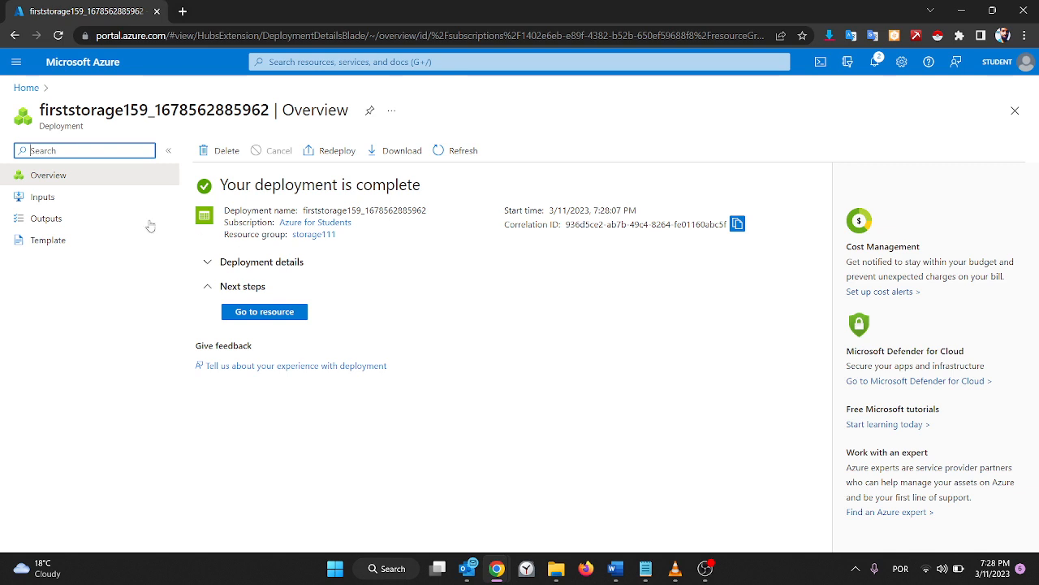
- Open the new firststorage159 account from resource group storage111 and look through its overview properties
{"action": "left_click", "coordinate": [313, 234]}
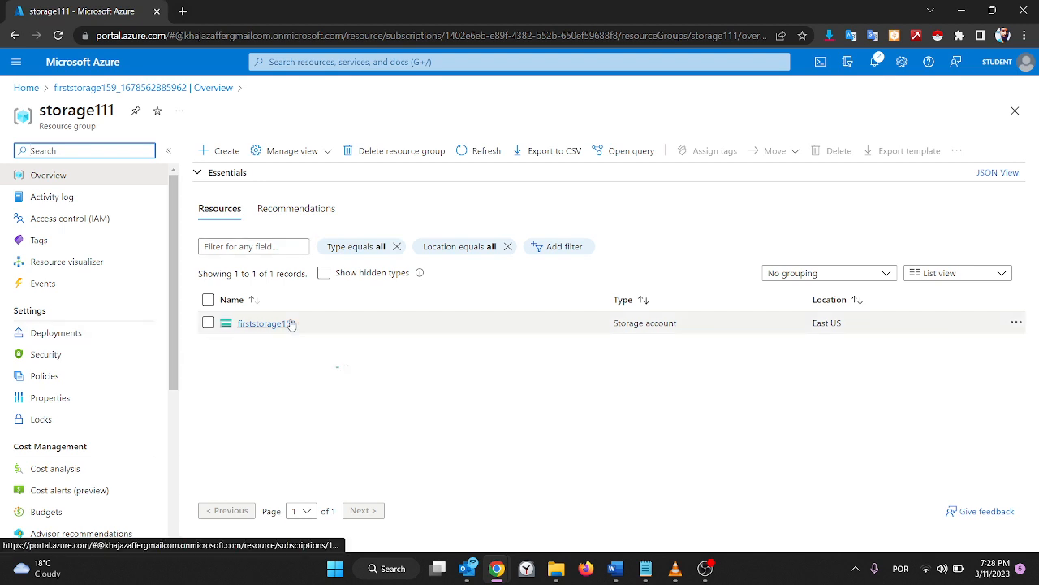
{"action": "mouse_move", "coordinate": [290, 325]}
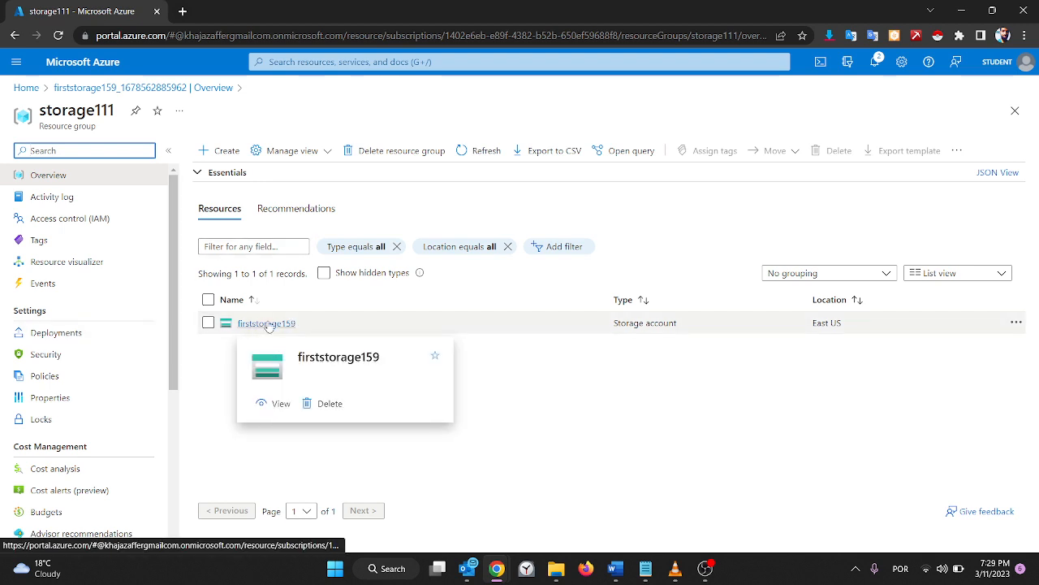
{"action": "left_click", "coordinate": [272, 324]}
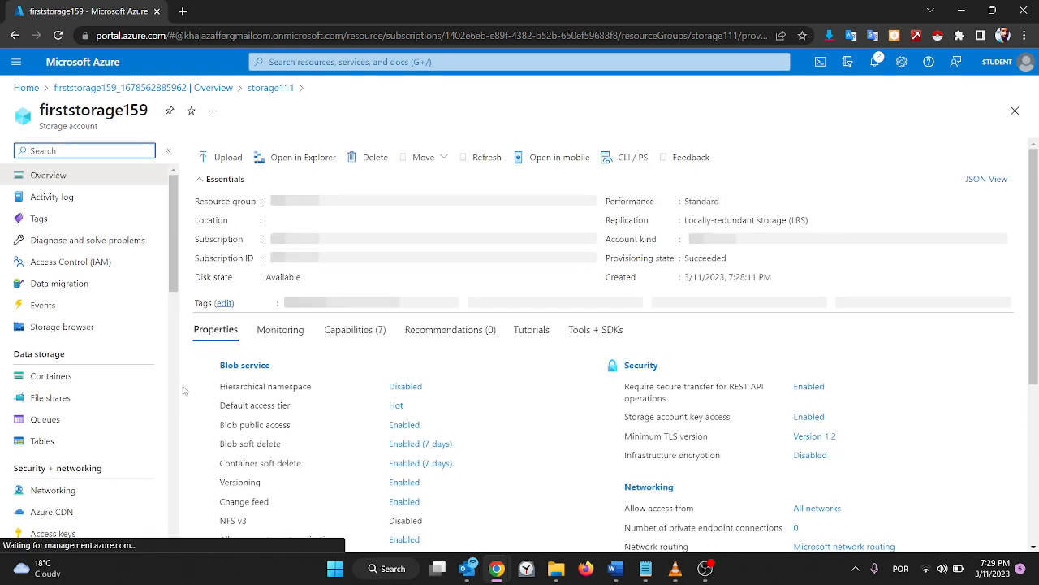
{"action": "scroll", "coordinate": [70, 423], "scroll_direction": "down", "scroll_amount": 2}
{"action": "scroll", "coordinate": [202, 420], "scroll_direction": "down", "scroll_amount": 4}
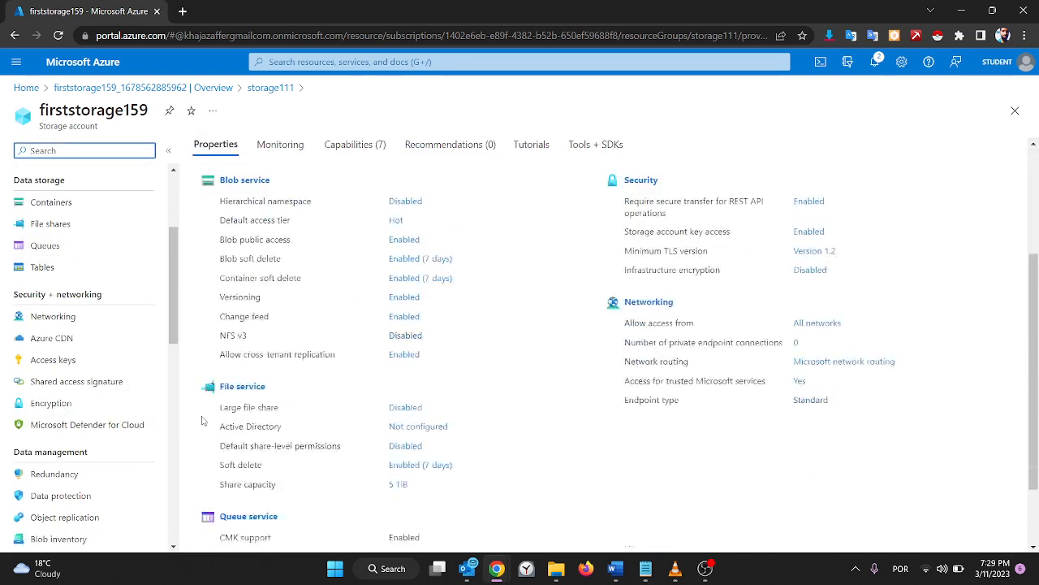
{"action": "scroll", "coordinate": [202, 420], "scroll_direction": "up", "scroll_amount": 4}
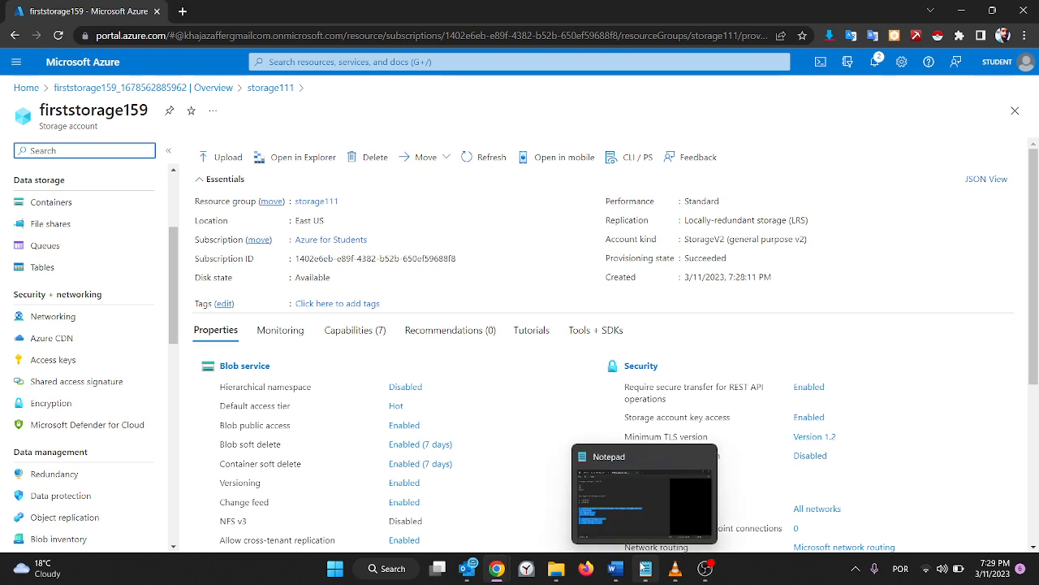
- Switch to the Notepad notes and copy the line "1. standard" onto a new line directly above the containers entry
{"action": "left_click", "coordinate": [645, 567]}
{"action": "left_click", "coordinate": [590, 347]}
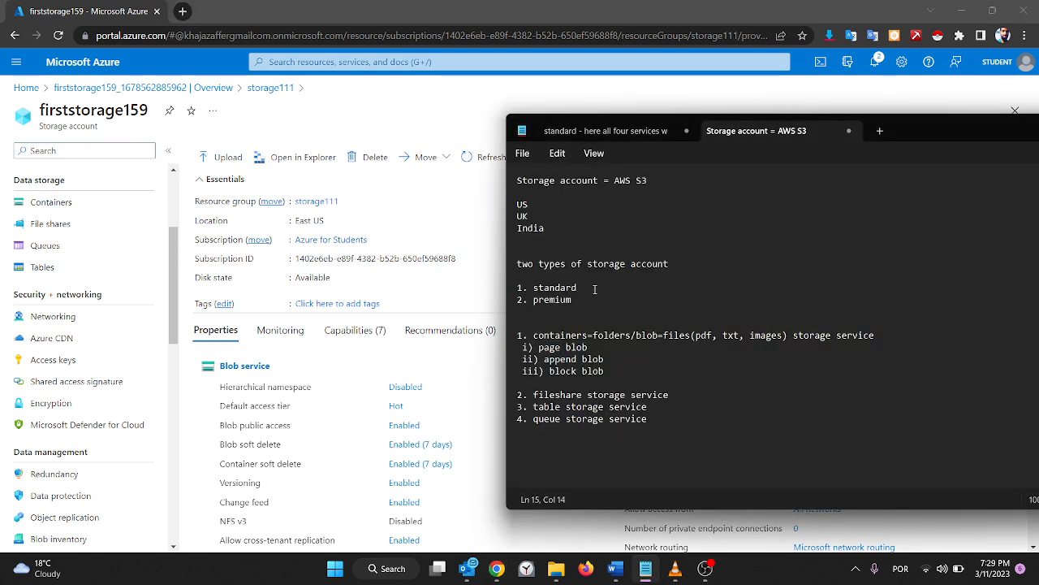
{"action": "left_click_drag", "start_coordinate": [588, 287], "coordinate": [520, 292]}
{"action": "key", "text": "ctrl+c"}
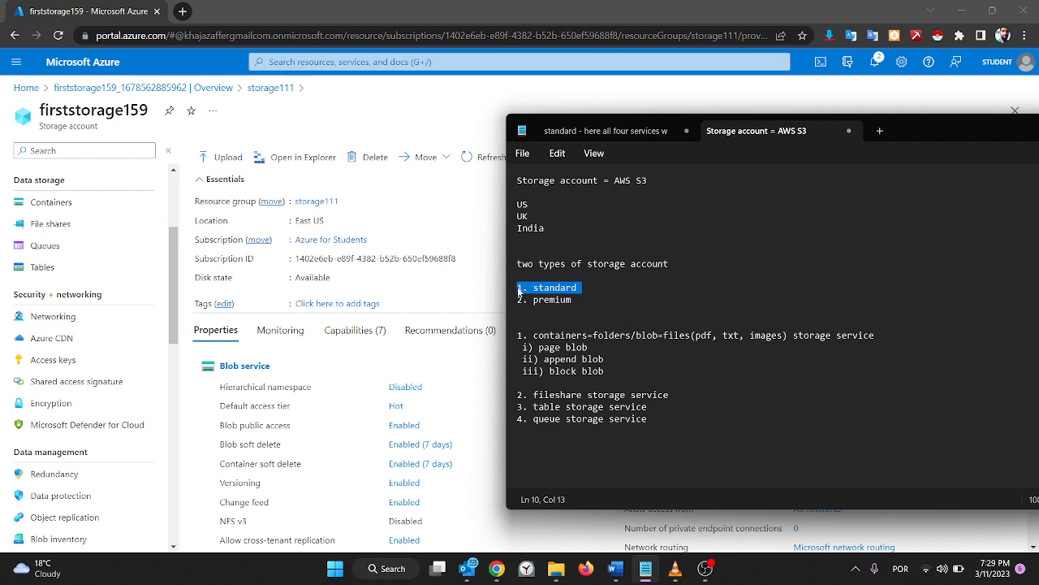
{"action": "left_click", "coordinate": [513, 324]}
{"action": "key", "text": "Return"}
{"action": "key", "text": "Return"}
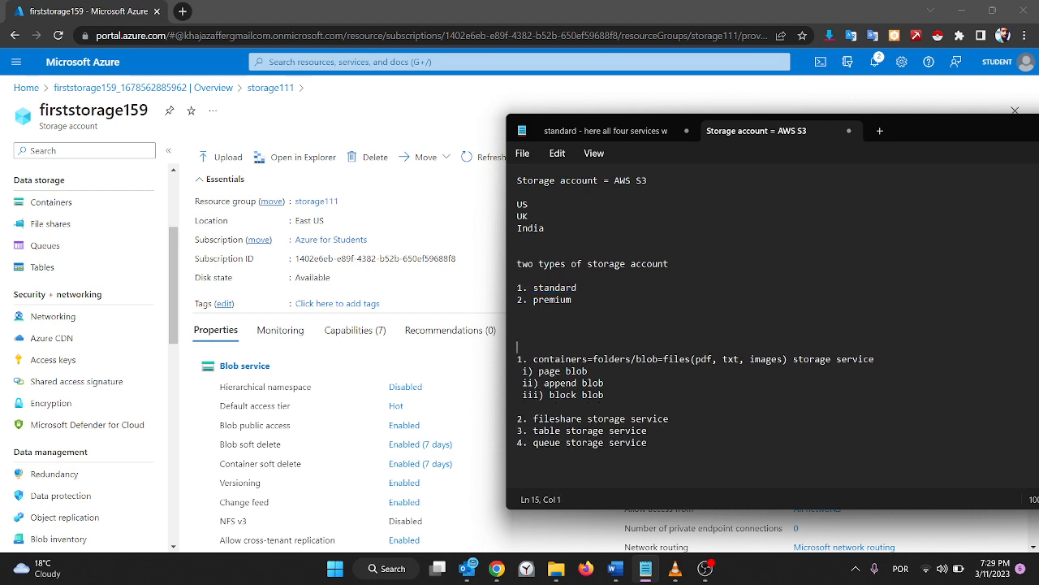
{"action": "key", "text": "ctrl+v"}
- Highlight the copied standard heading and the containers, fileshare, table and queue storage services listed beneath it
{"action": "left_click_drag", "start_coordinate": [578, 348], "coordinate": [508, 345]}
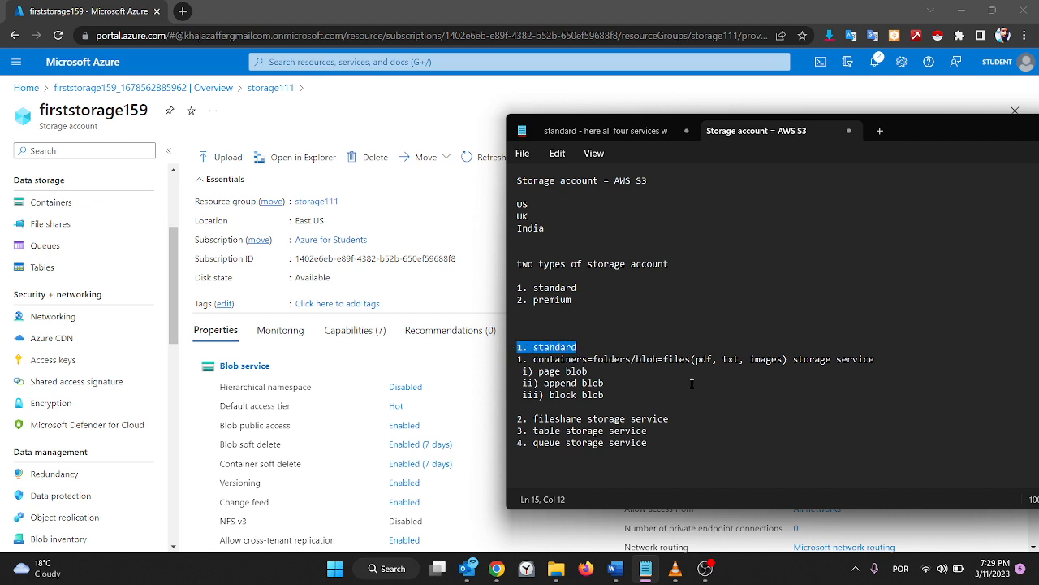
{"action": "left_click", "coordinate": [797, 460]}
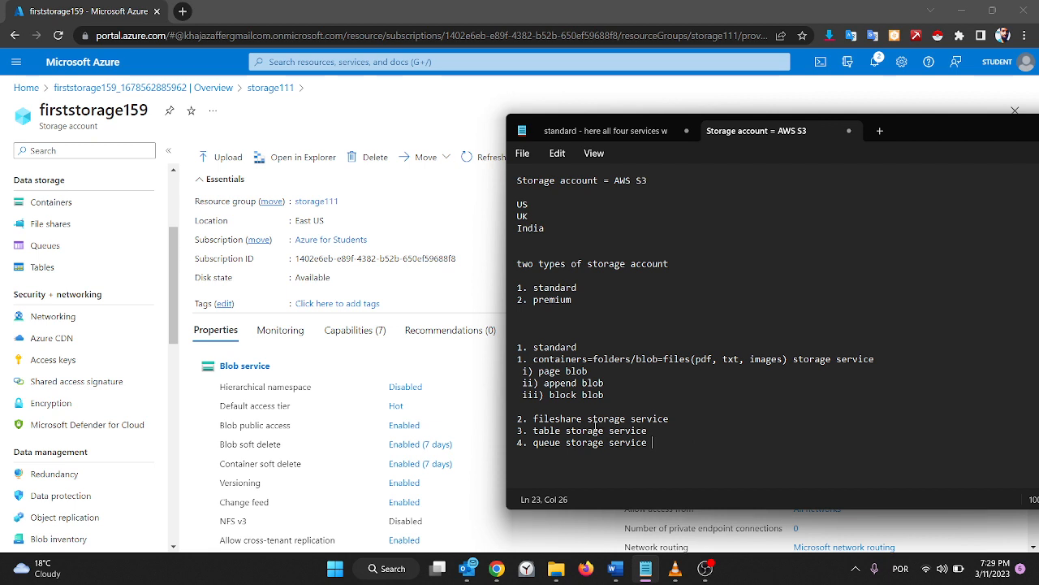
{"action": "left_click_drag", "start_coordinate": [638, 430], "coordinate": [520, 346]}
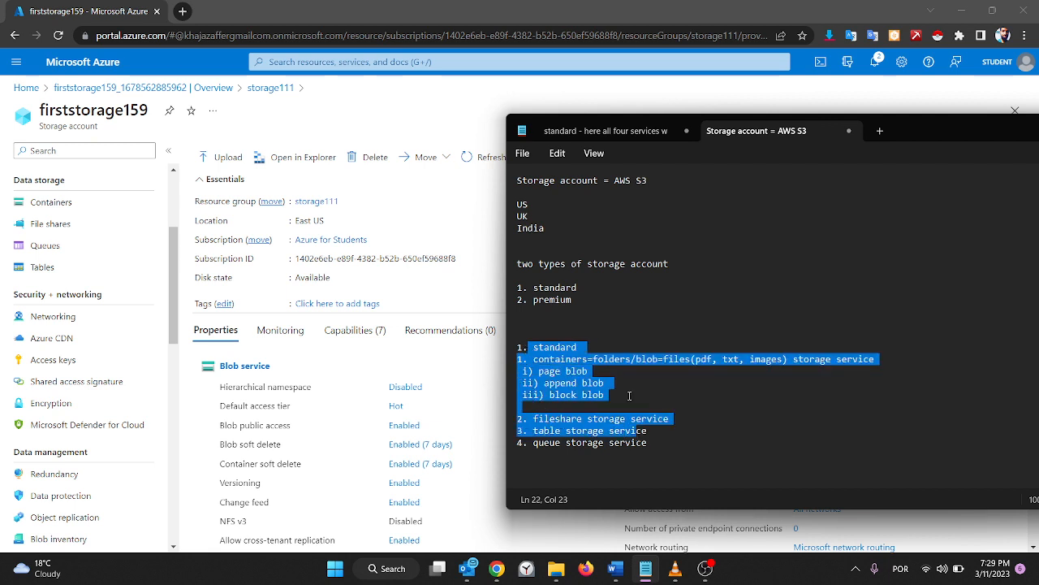
{"action": "left_click_drag", "start_coordinate": [673, 443], "coordinate": [517, 358]}
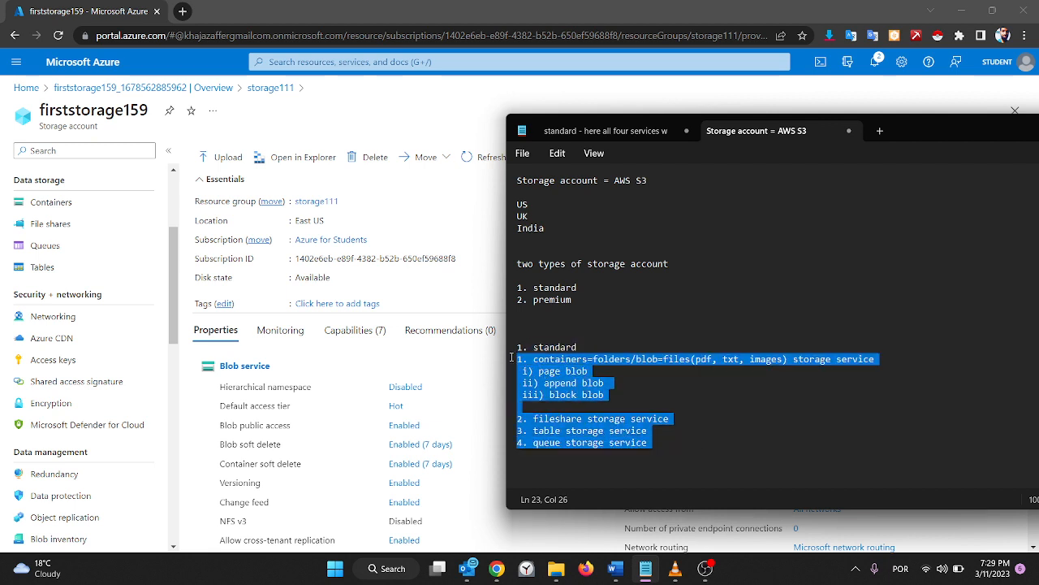
- Switch back to the Azure portal in Chrome and duplicate the firststorage159 browser tab
{"action": "left_click", "coordinate": [393, 233]}
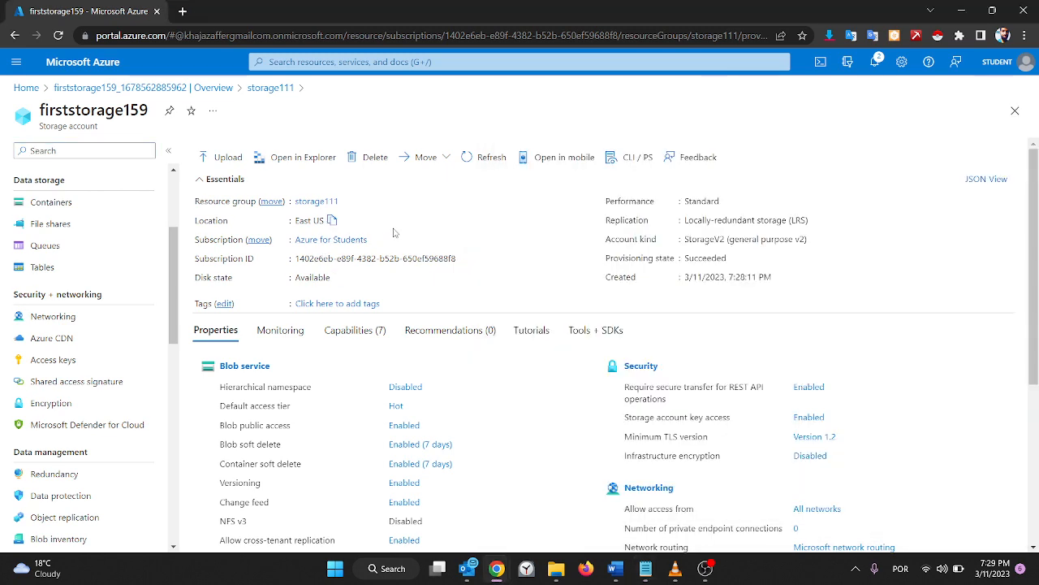
{"action": "right_click", "coordinate": [63, 10]}
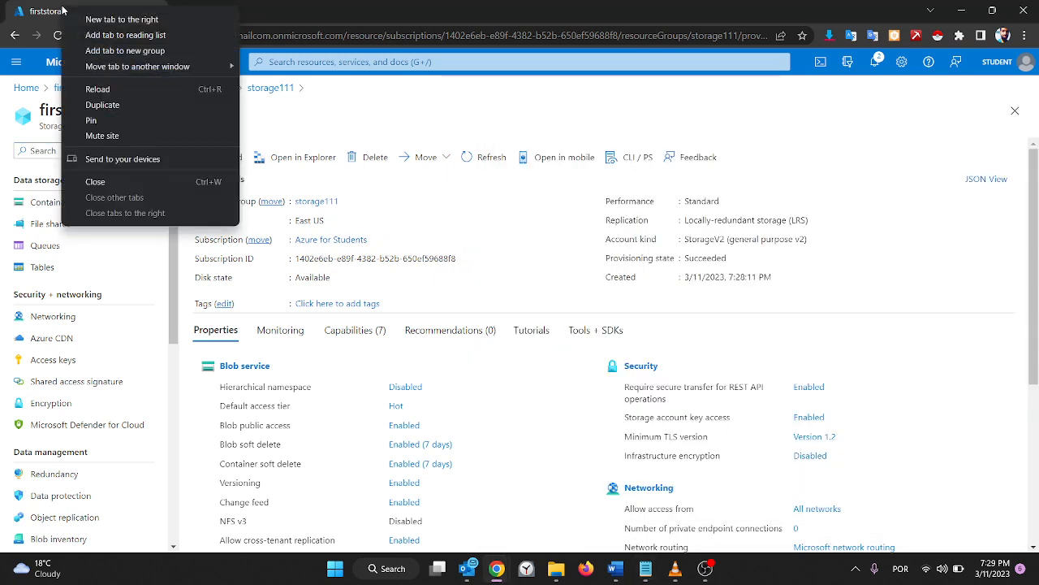
{"action": "left_click", "coordinate": [101, 108]}
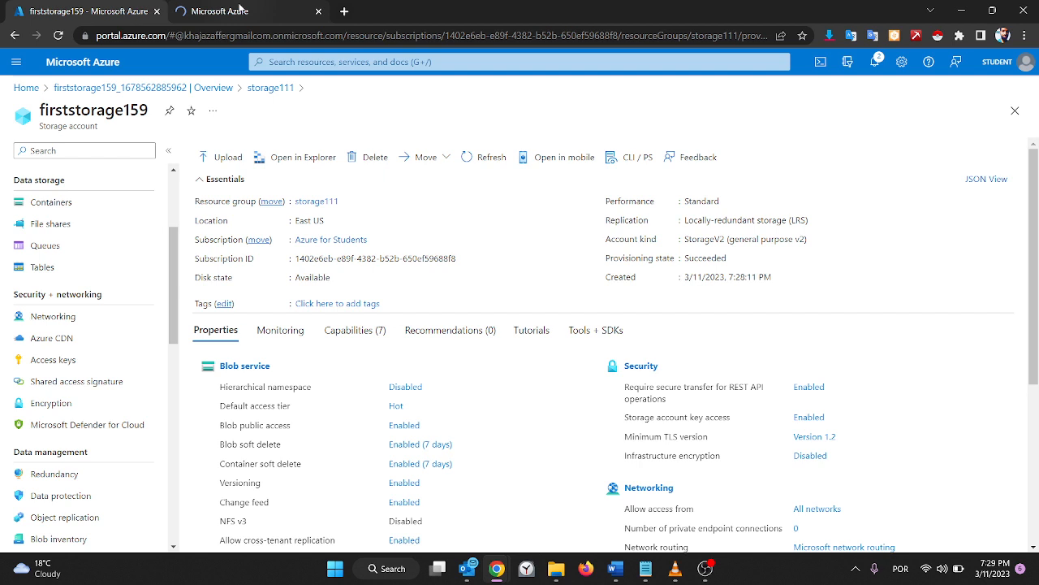
- Start a new storage account from the Storage accounts list in the duplicated tab and assign it to resource group storage111
{"action": "left_click", "coordinate": [241, 10]}
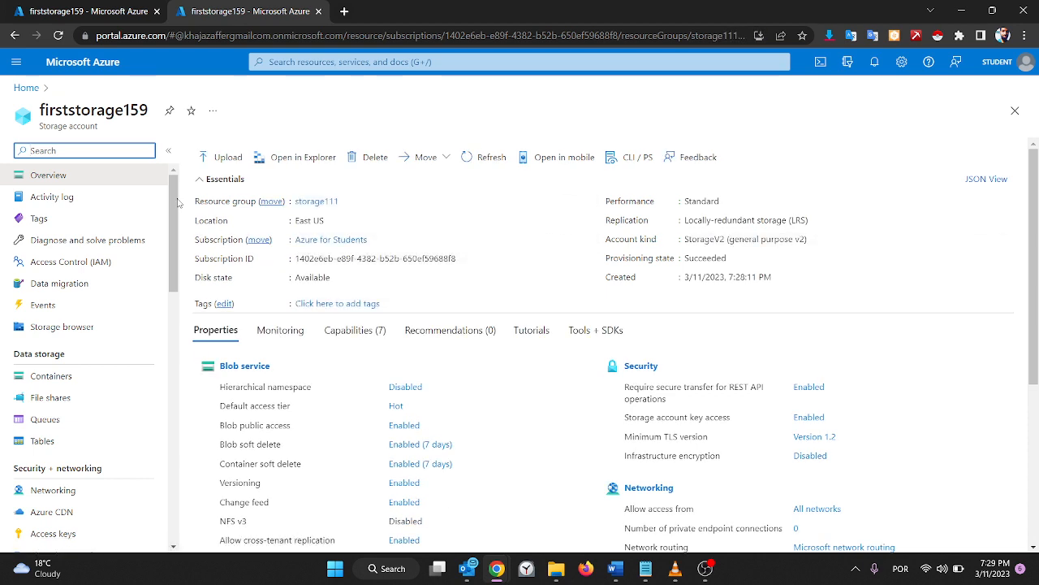
{"action": "left_click", "coordinate": [28, 88]}
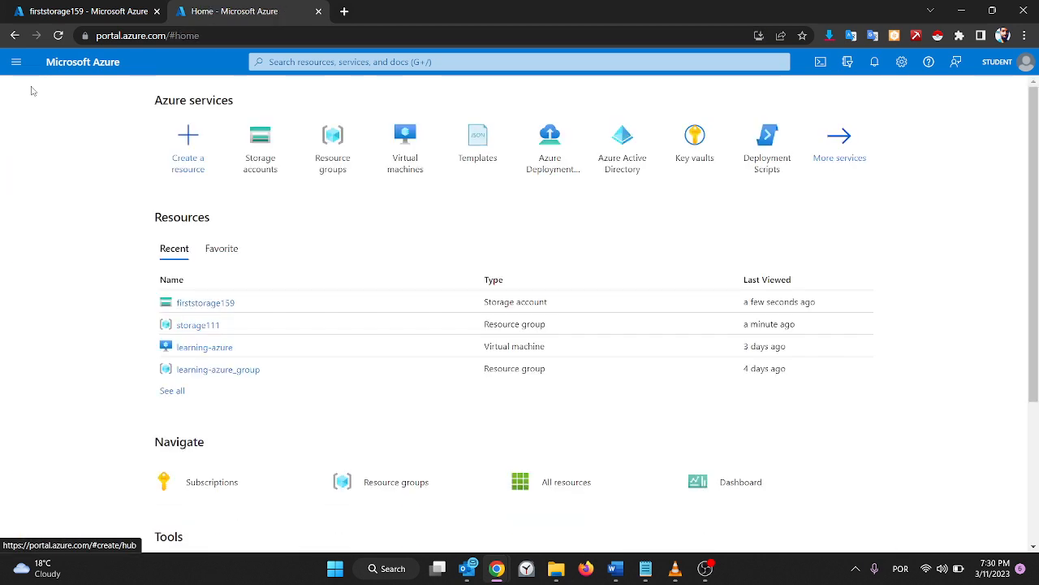
{"action": "left_click", "coordinate": [201, 170]}
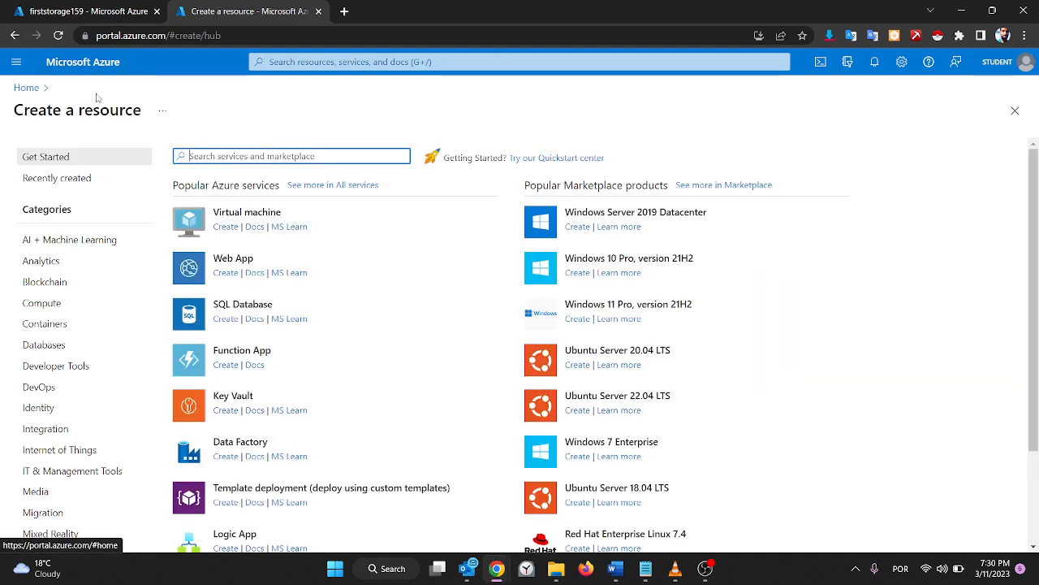
{"action": "left_click", "coordinate": [14, 35]}
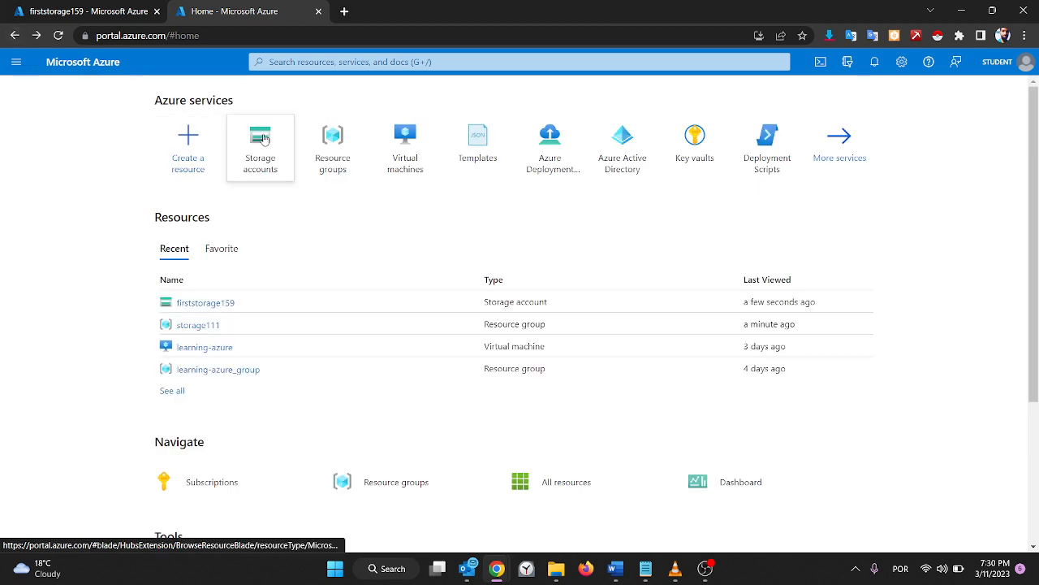
{"action": "left_click", "coordinate": [264, 139]}
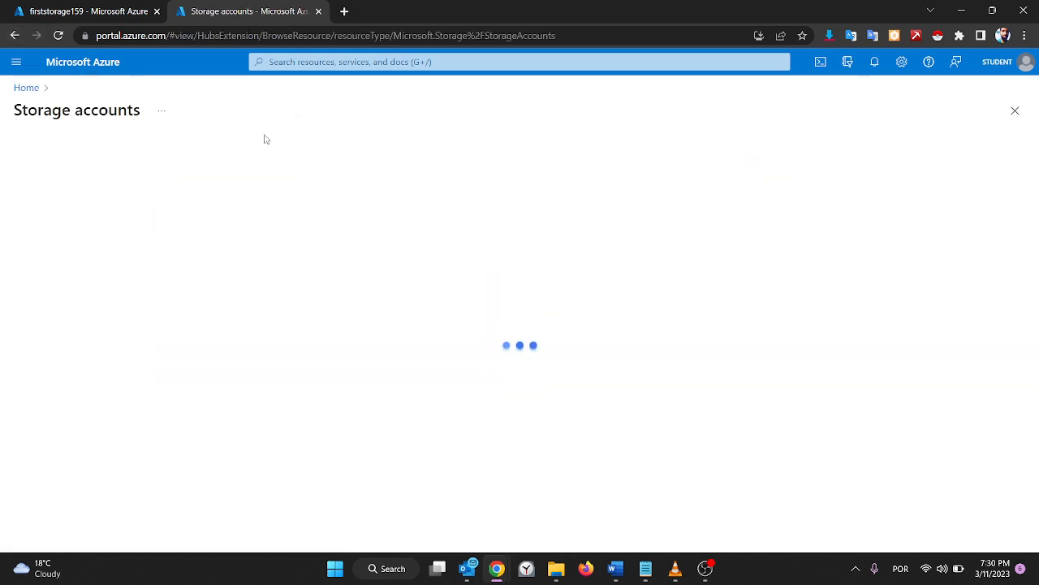
{"action": "left_click", "coordinate": [43, 151]}
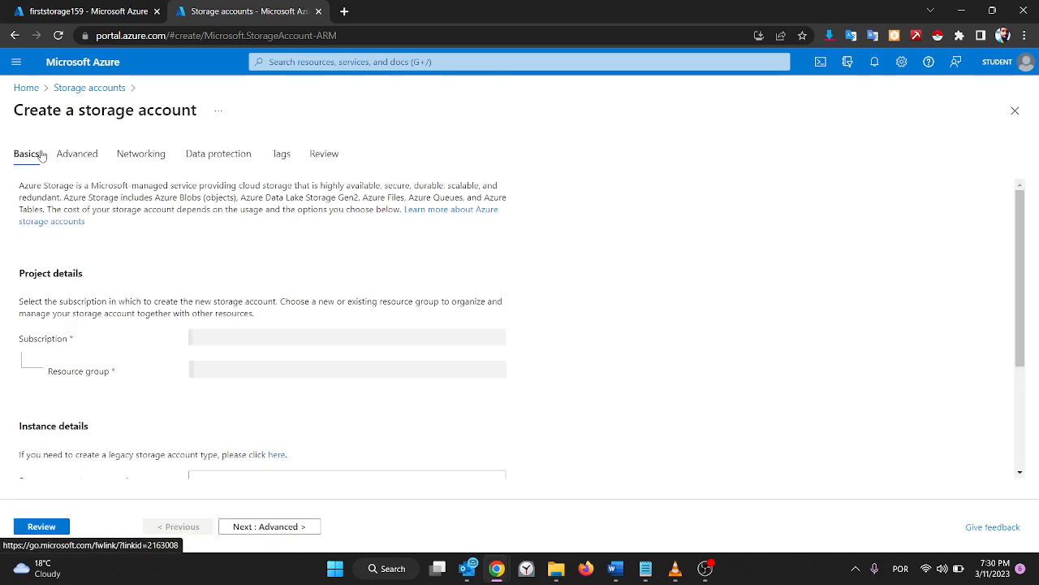
{"action": "left_click", "coordinate": [209, 369]}
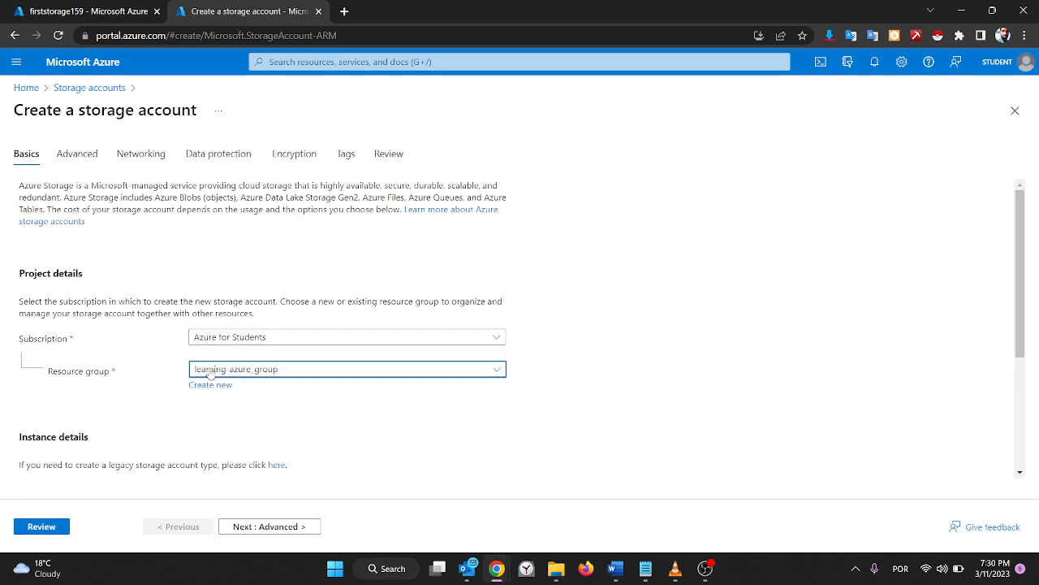
{"action": "left_click", "coordinate": [208, 446]}
- Choose Premium performance with the File shares account type, view the redundancy options, and keep Locally-redundant storage (LRS)
{"action": "scroll", "coordinate": [207, 448], "scroll_direction": "down", "scroll_amount": 3}
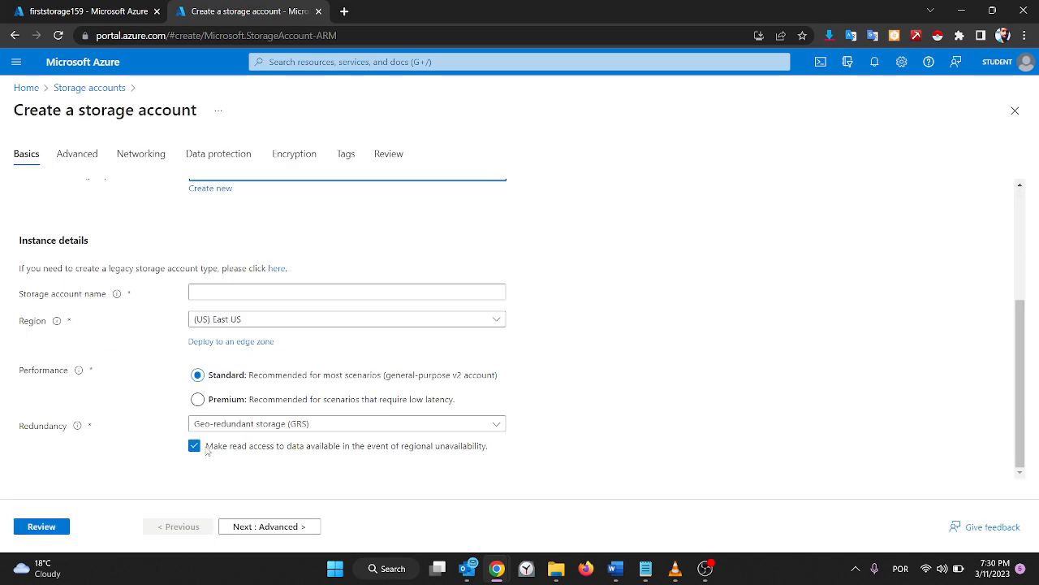
{"action": "left_click", "coordinate": [201, 399]}
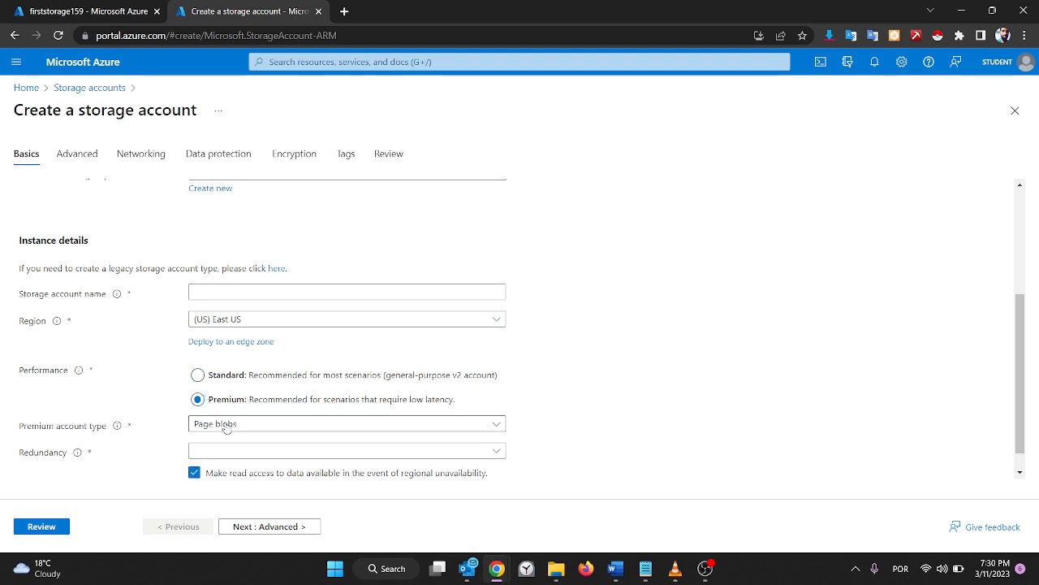
{"action": "left_click", "coordinate": [227, 423]}
{"action": "scroll", "coordinate": [227, 428], "scroll_direction": "down", "scroll_amount": 1}
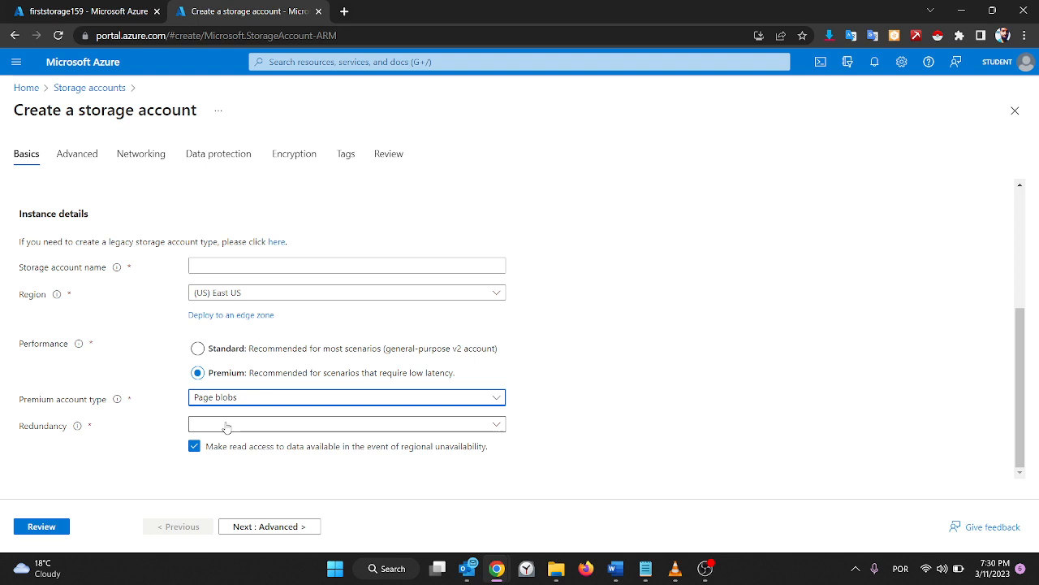
{"action": "left_click", "coordinate": [264, 404]}
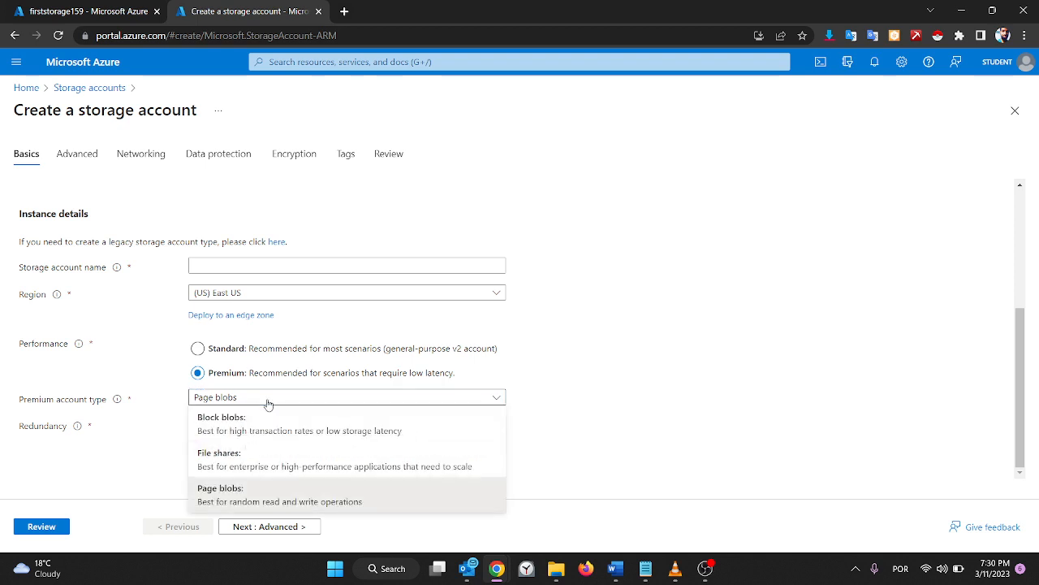
{"action": "left_click", "coordinate": [237, 452]}
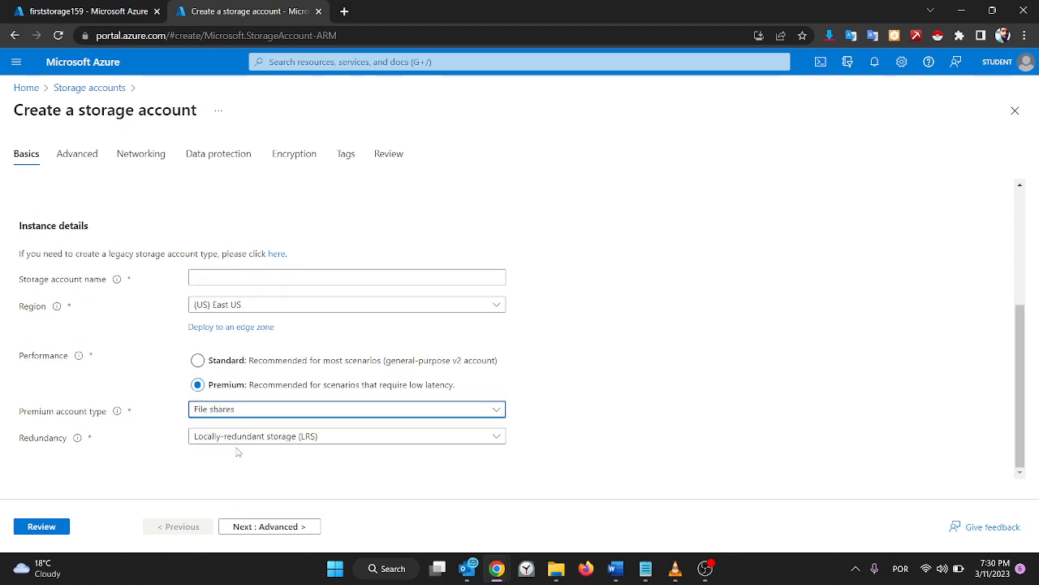
{"action": "left_click", "coordinate": [283, 437]}
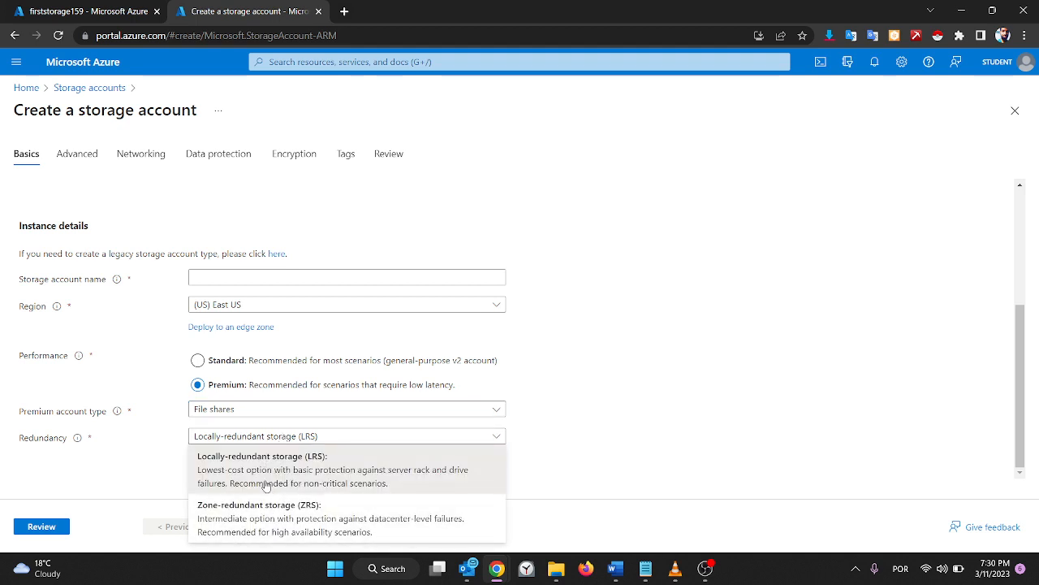
{"action": "left_click", "coordinate": [89, 442]}
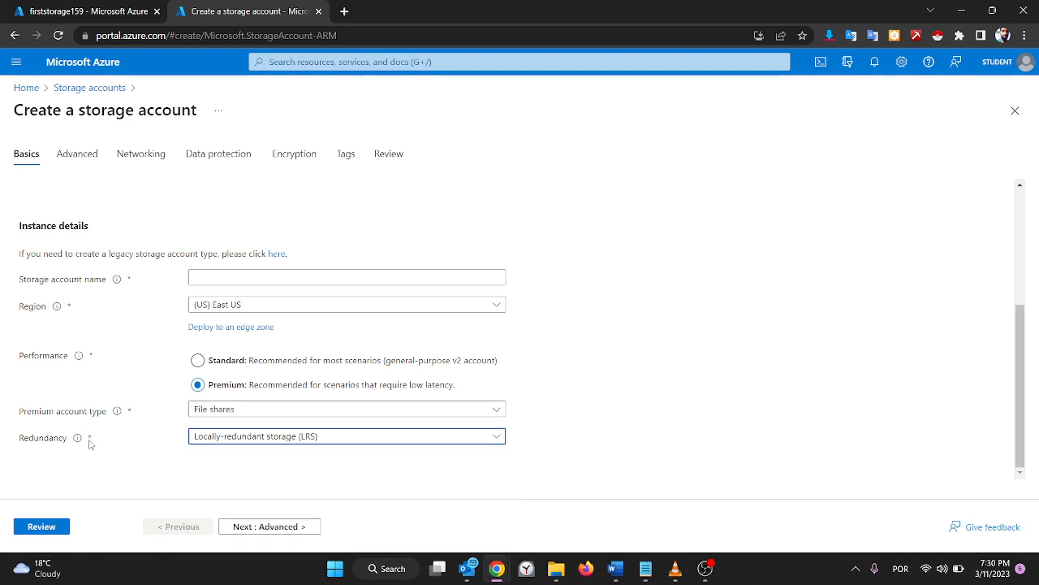
- Check the review summary of the premium file shares account's basic and advanced settings
{"action": "left_click", "coordinate": [36, 533]}
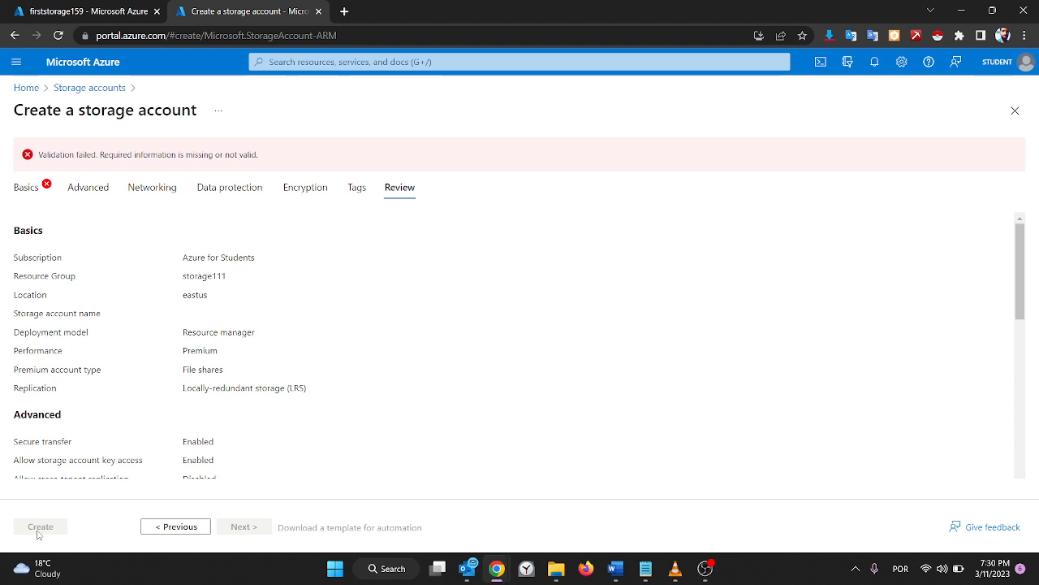
{"action": "scroll", "coordinate": [134, 390], "scroll_direction": "down", "scroll_amount": 5}
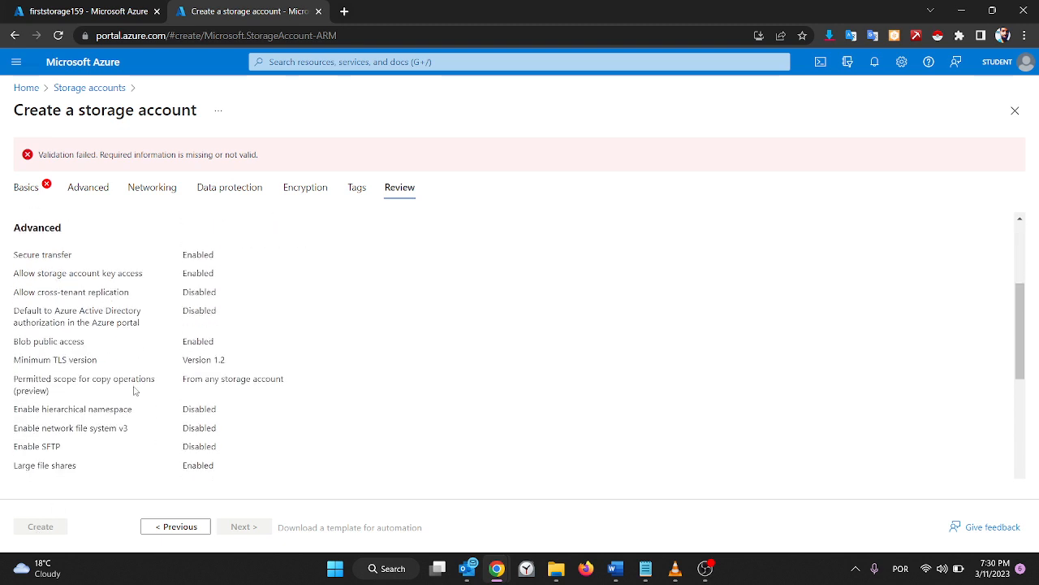
{"action": "scroll", "coordinate": [133, 390], "scroll_direction": "up", "scroll_amount": 5}
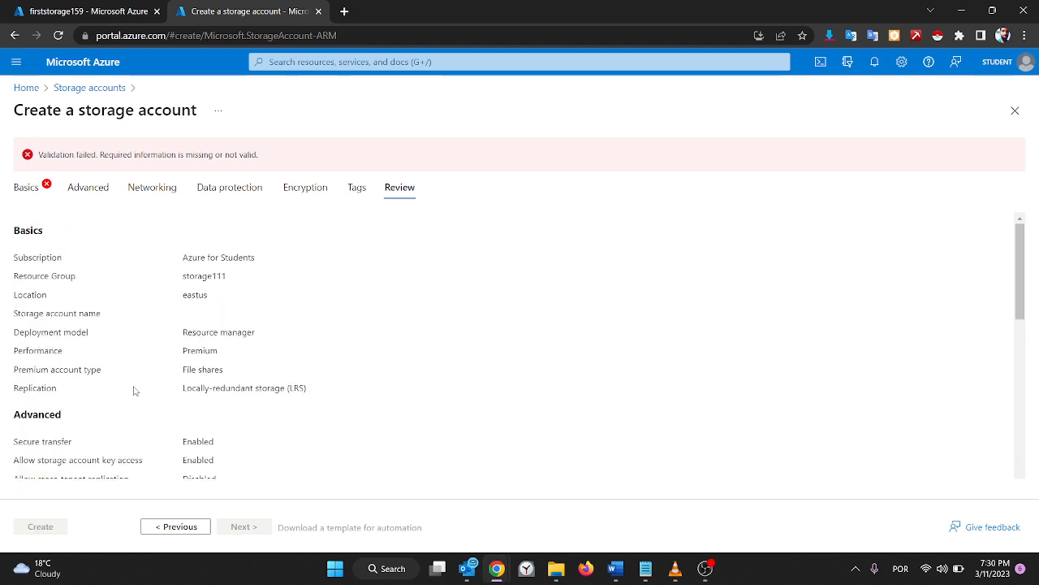
- Return to the basic settings and name the storage account secondfileshares159
{"action": "left_click", "coordinate": [18, 188]}
{"action": "scroll", "coordinate": [137, 341], "scroll_direction": "down", "scroll_amount": 5}
{"action": "scroll", "coordinate": [138, 343], "scroll_direction": "up", "scroll_amount": 1}
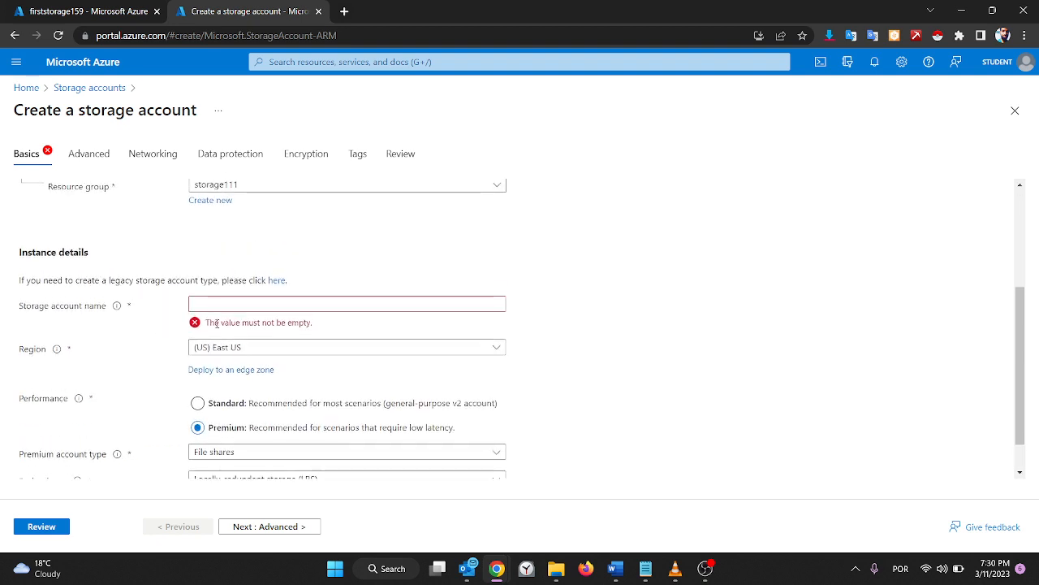
{"action": "left_click", "coordinate": [260, 306]}
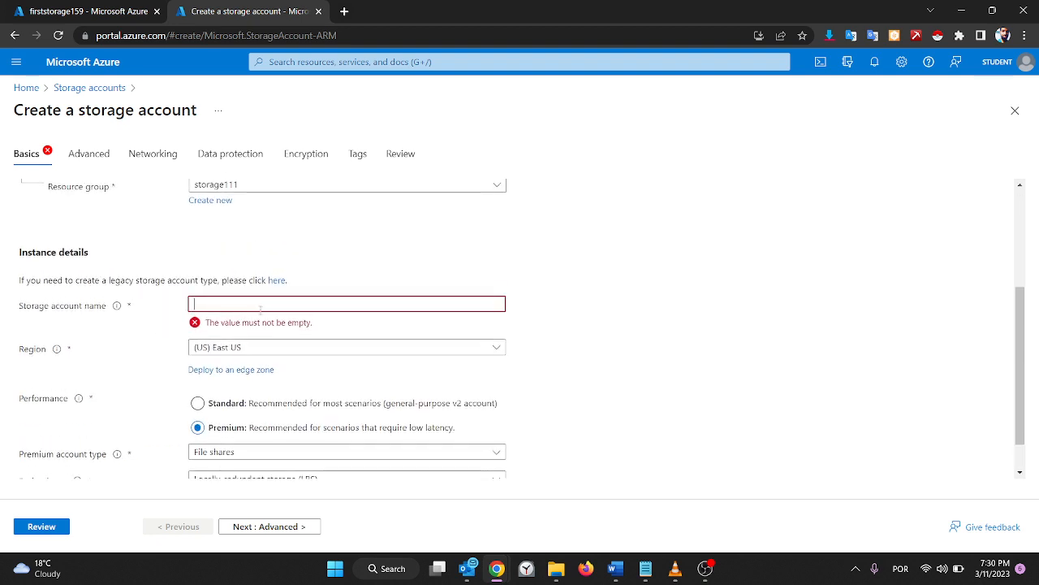
{"action": "type", "text": "second"}
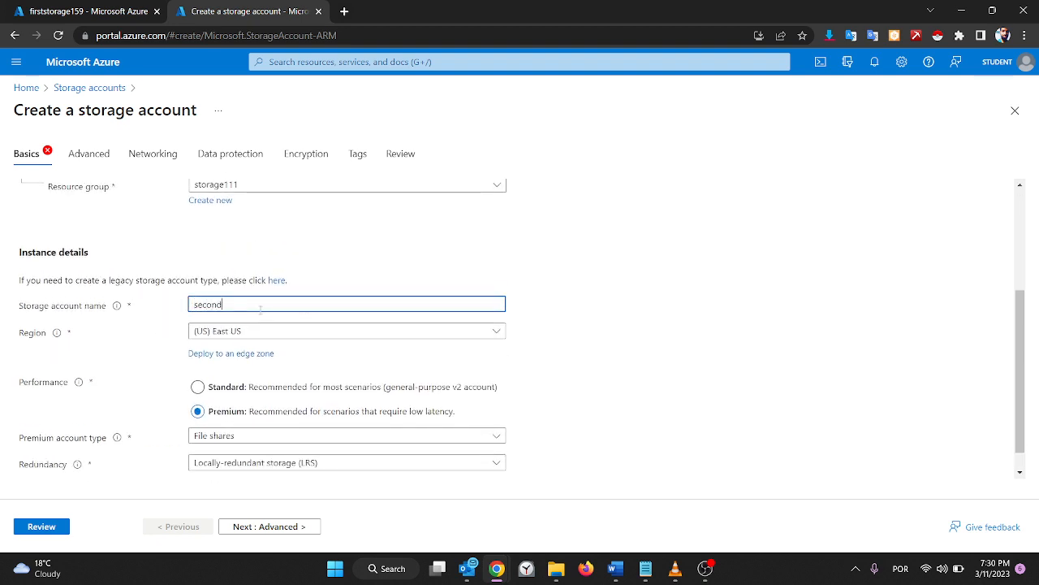
{"action": "type", "text": "fileshares159"}
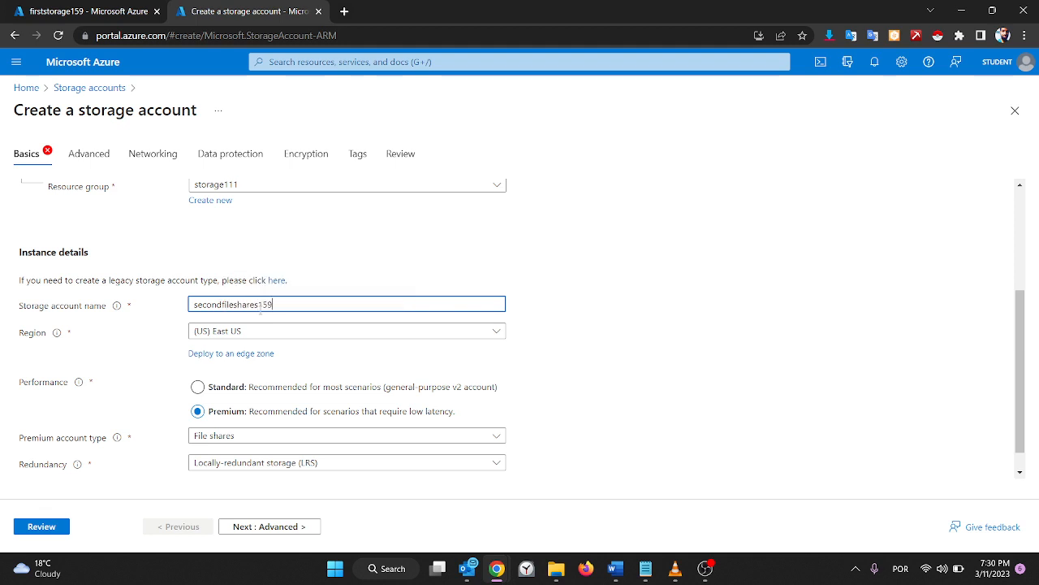
{"action": "left_click", "coordinate": [576, 345]}
{"action": "scroll", "coordinate": [575, 344], "scroll_direction": "down", "scroll_amount": 1}
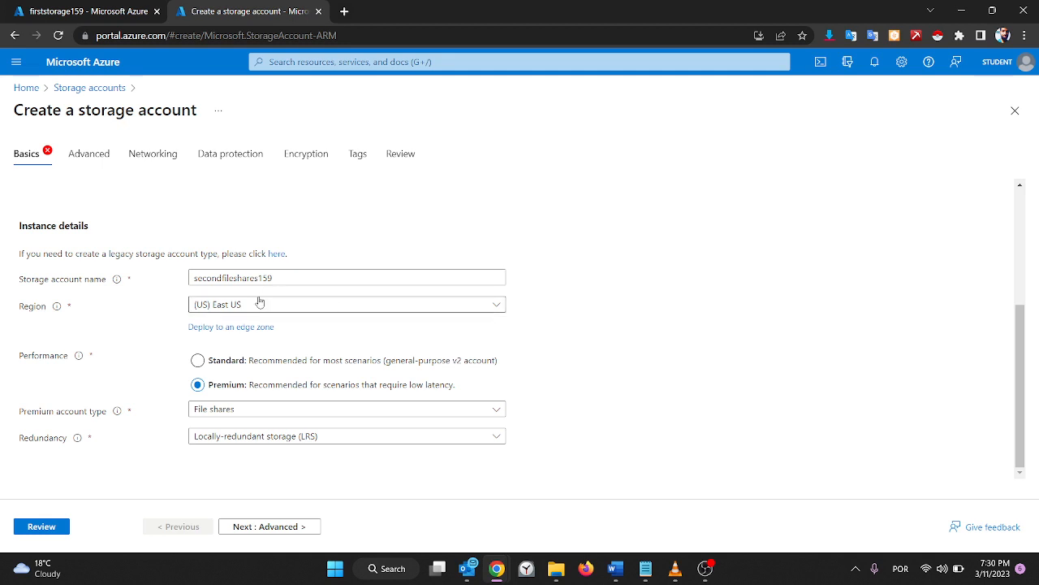
- Review the full configuration of secondfileshares159 and create the storage account
{"action": "left_click", "coordinate": [41, 527]}
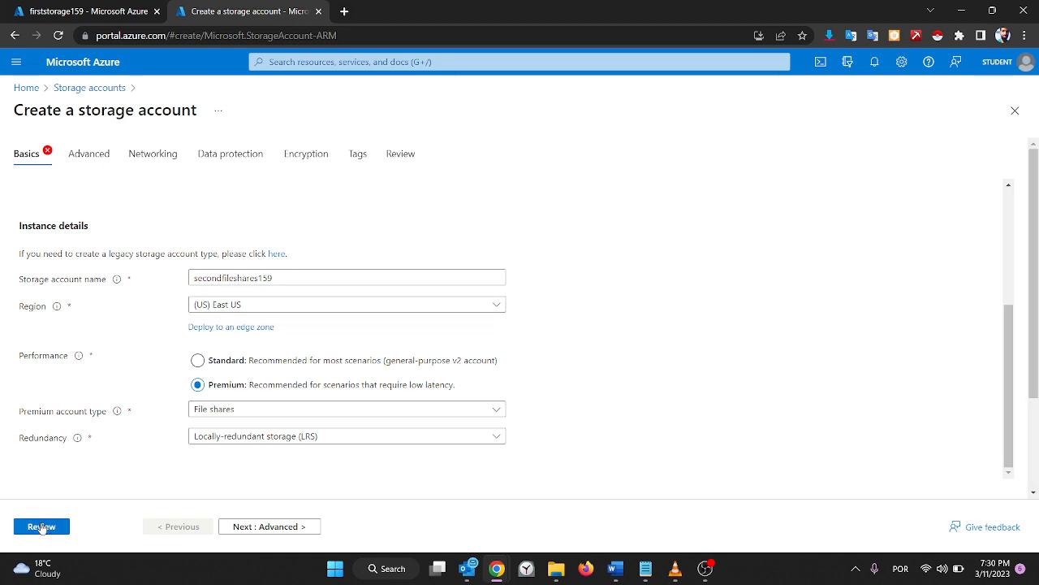
{"action": "scroll", "coordinate": [239, 387], "scroll_direction": "down", "scroll_amount": 10}
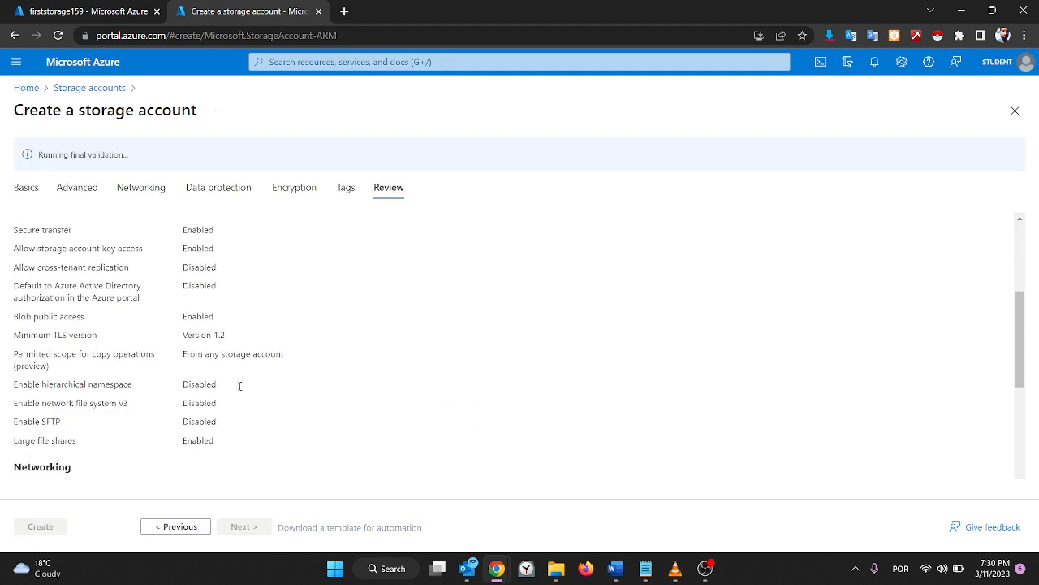
{"action": "scroll", "coordinate": [239, 390], "scroll_direction": "up", "scroll_amount": 10}
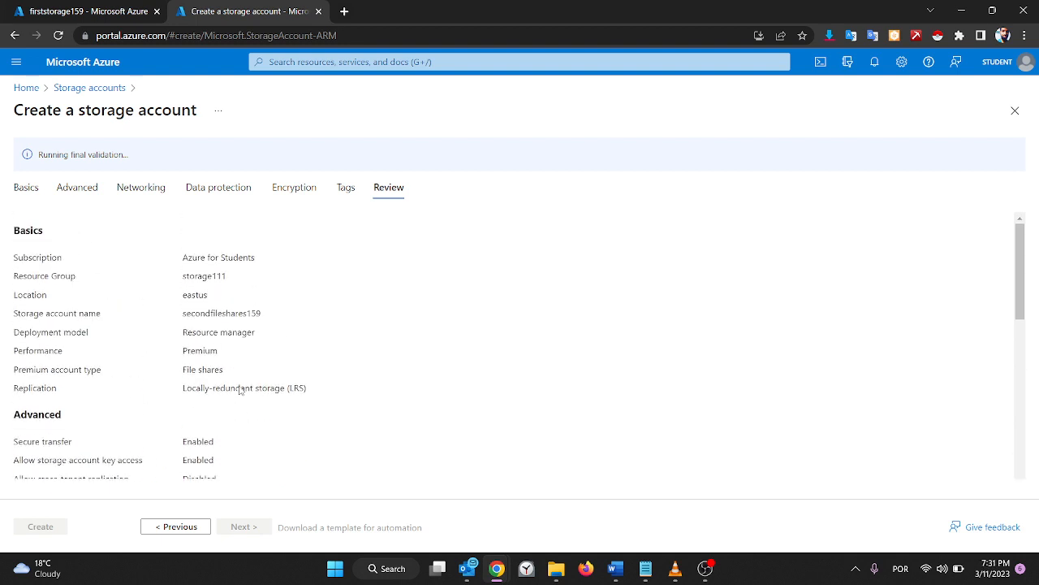
{"action": "scroll", "coordinate": [88, 395], "scroll_direction": "up", "scroll_amount": 1}
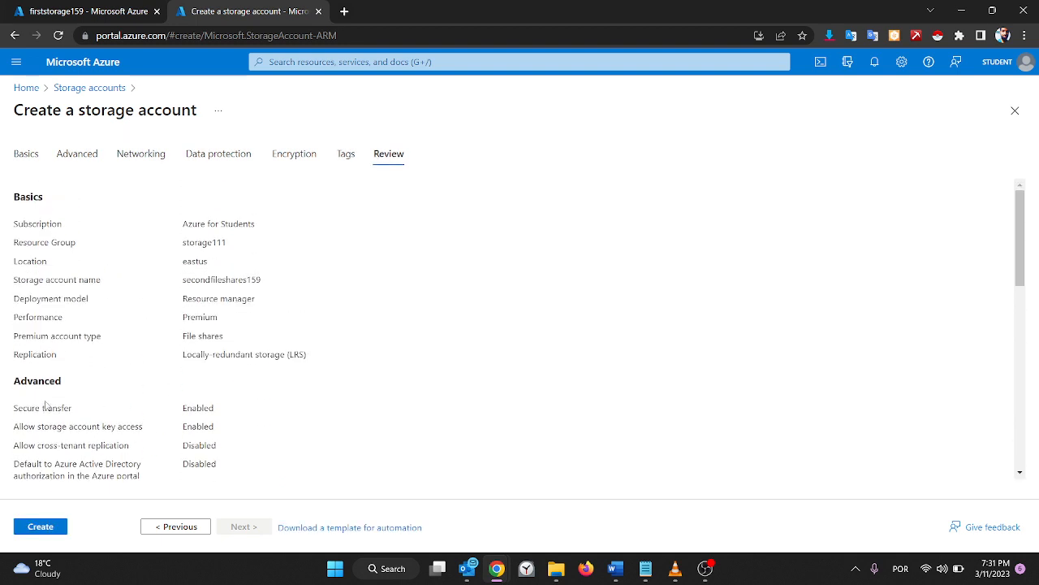
{"action": "left_click", "coordinate": [35, 526]}
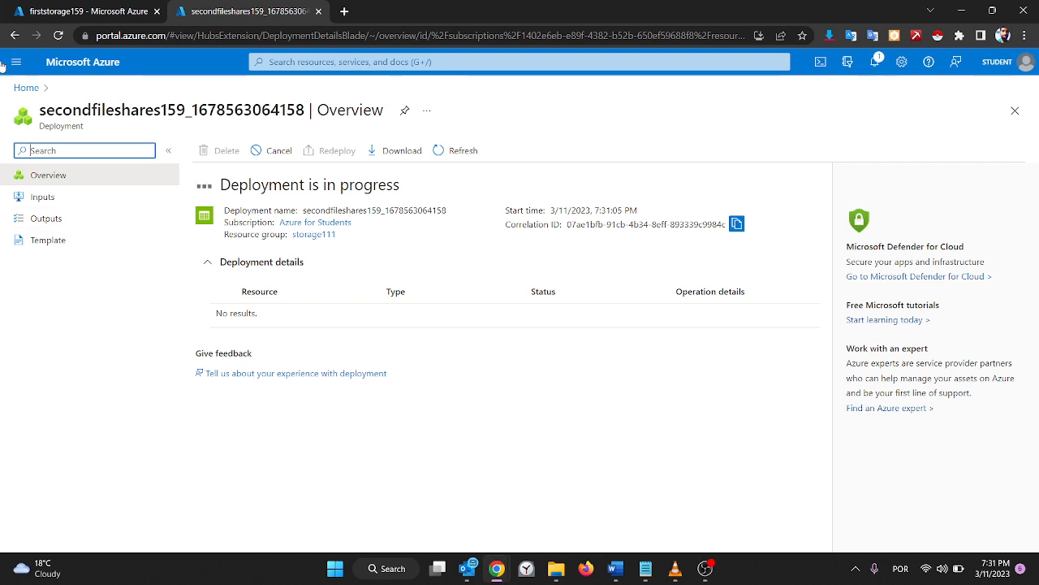
- Examine firststorage159's blob, file, queue and table service properties, and check on the secondfileshares159 deployment in between
{"action": "left_click", "coordinate": [105, 8]}
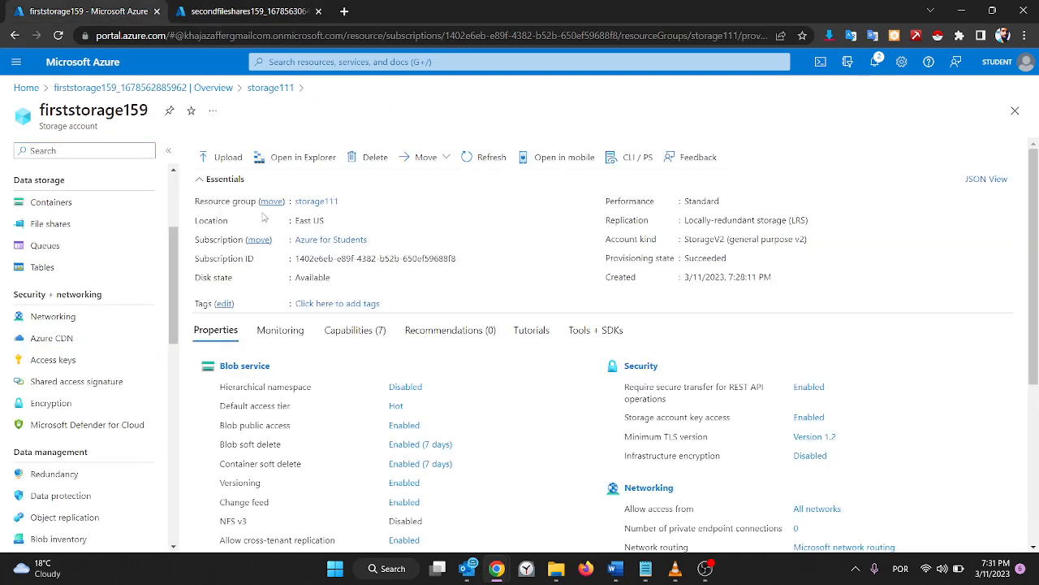
{"action": "scroll", "coordinate": [363, 418], "scroll_direction": "down", "scroll_amount": 1}
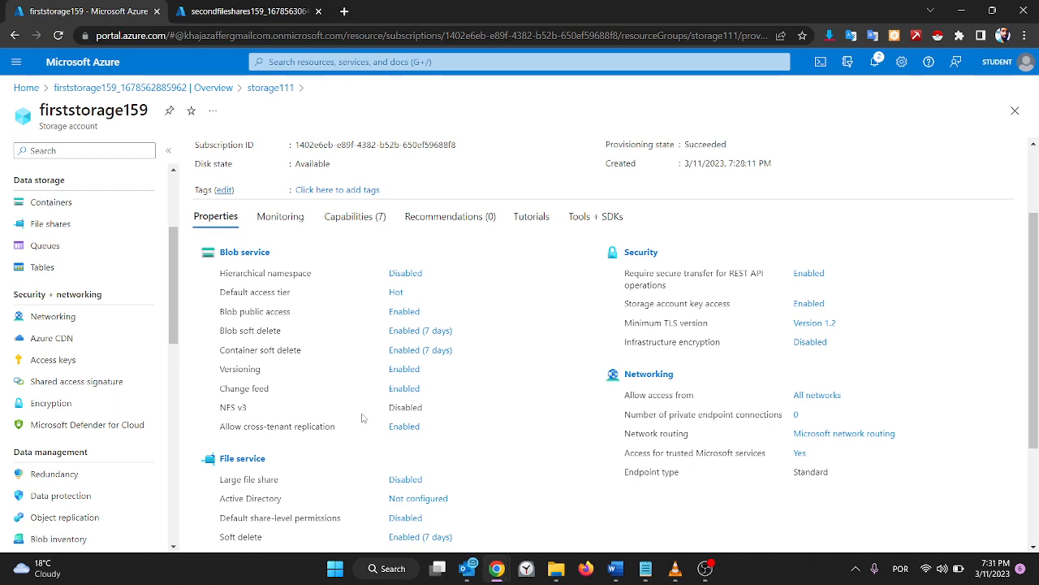
{"action": "scroll", "coordinate": [362, 418], "scroll_direction": "down", "scroll_amount": 2}
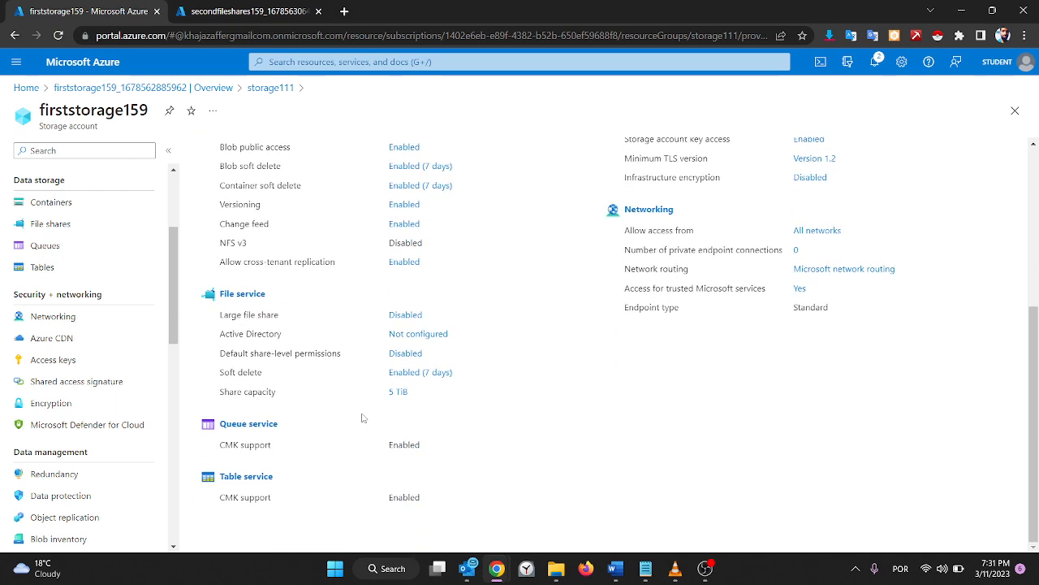
{"action": "scroll", "coordinate": [363, 419], "scroll_direction": "up", "scroll_amount": 5}
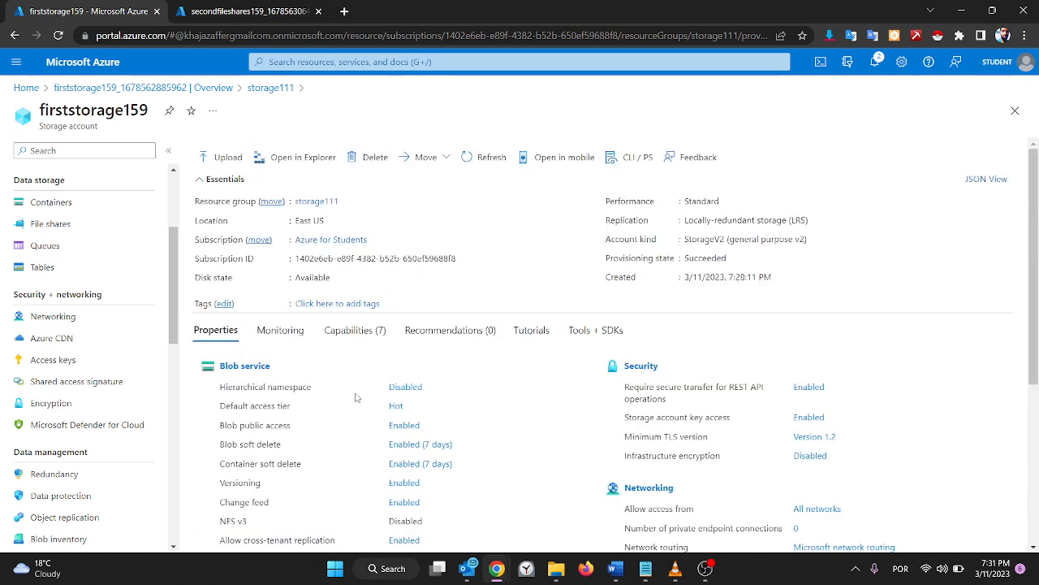
{"action": "left_click", "coordinate": [235, 11]}
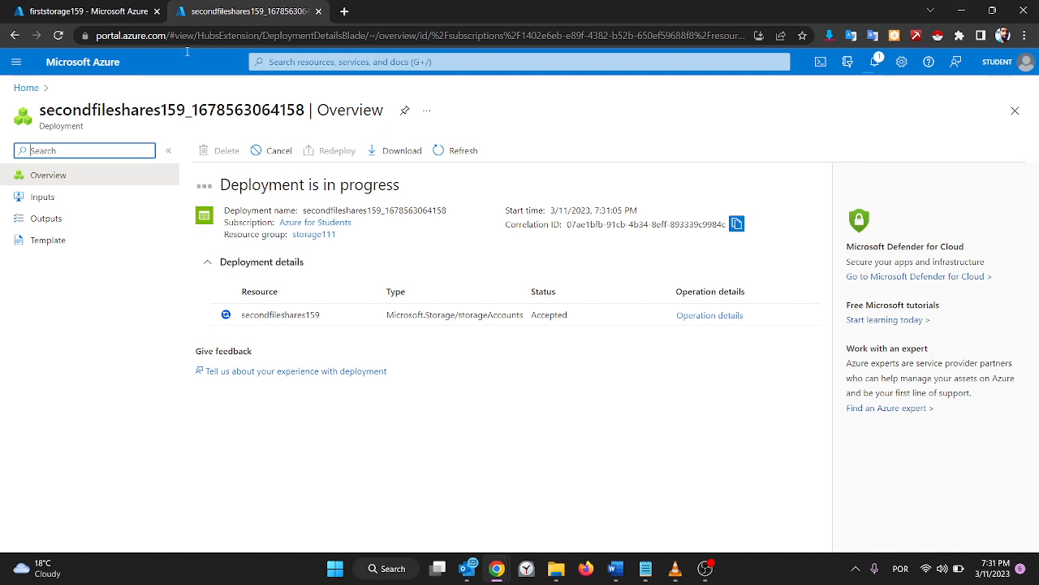
{"action": "left_click", "coordinate": [116, 11]}
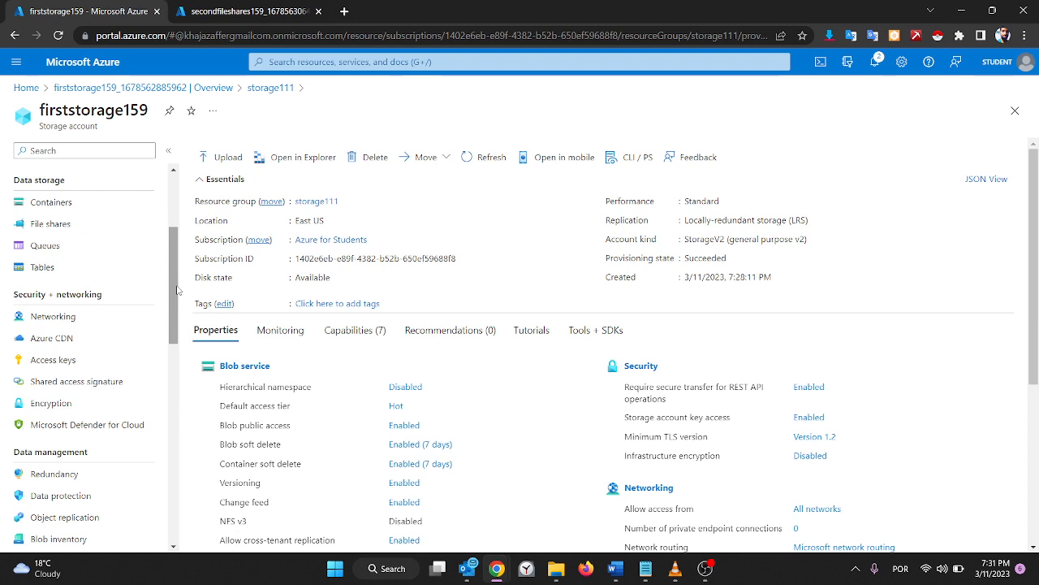
{"action": "scroll", "coordinate": [266, 401], "scroll_direction": "down", "scroll_amount": 2}
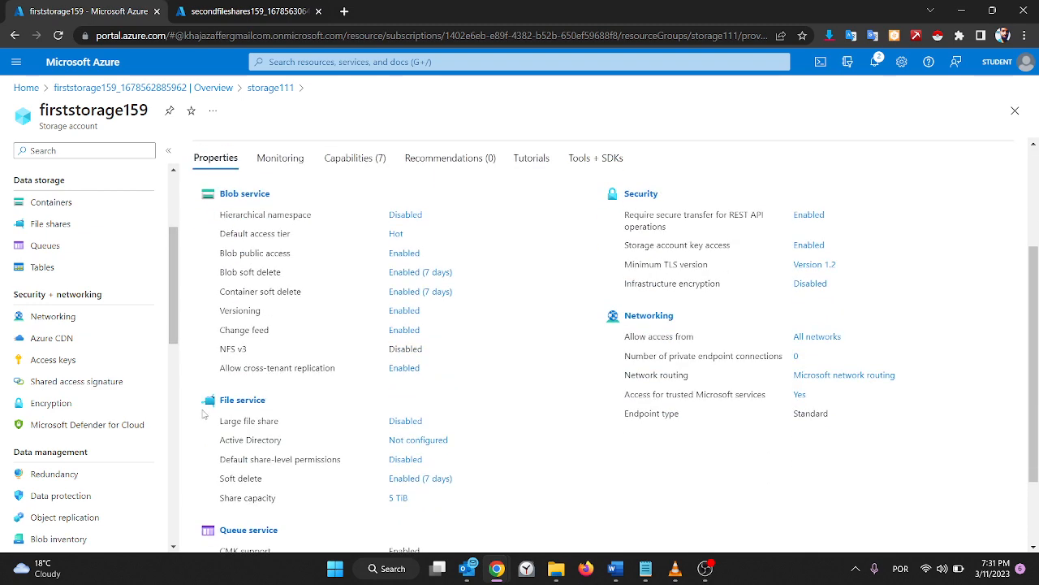
{"action": "scroll", "coordinate": [203, 414], "scroll_direction": "down", "scroll_amount": 1}
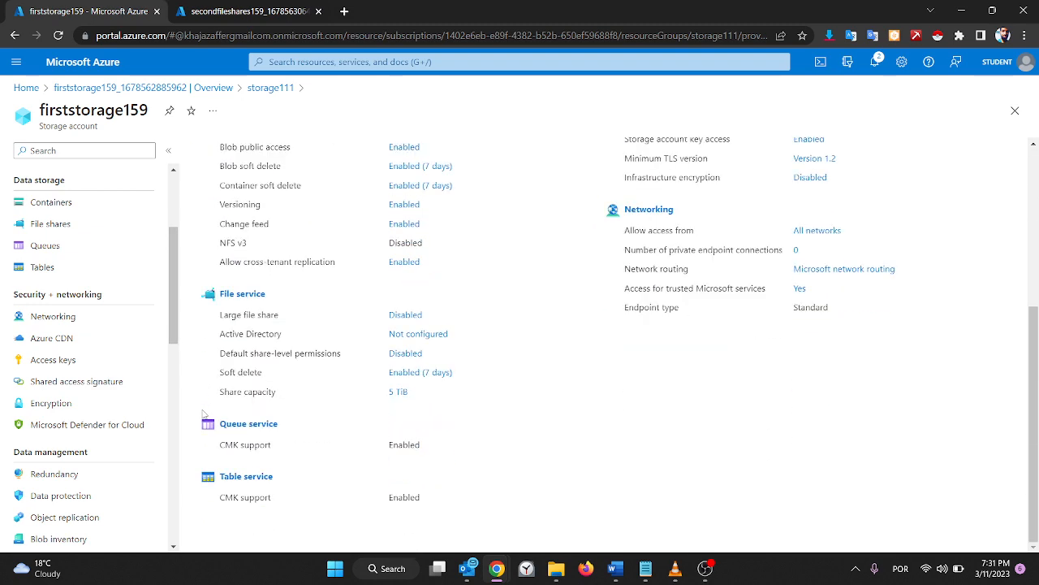
- View the access keys page of firststorage159
{"action": "left_click", "coordinate": [81, 367]}
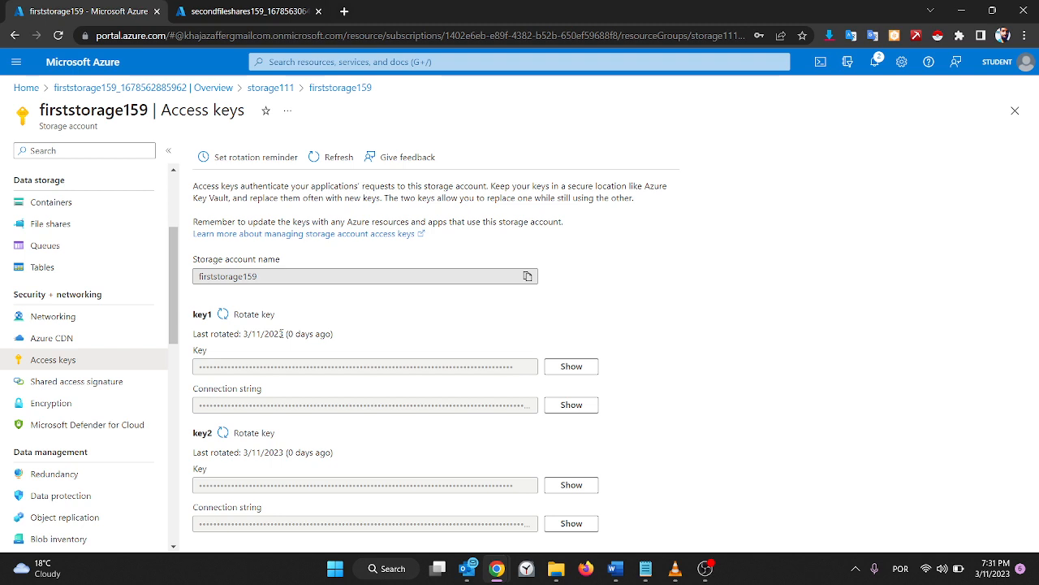
{"action": "scroll", "coordinate": [106, 300], "scroll_direction": "up", "scroll_amount": 3}
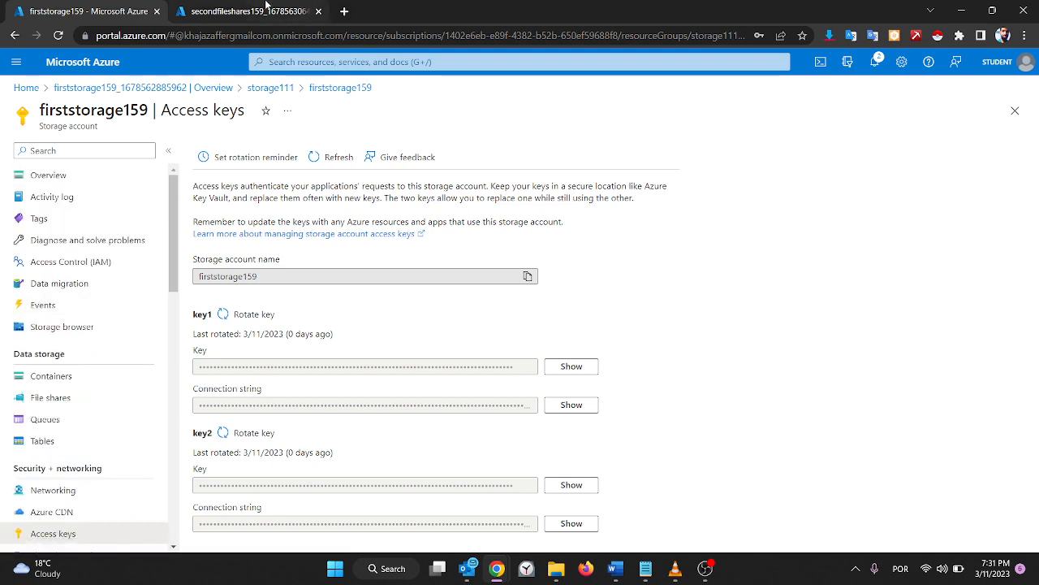
- Go from the secondfileshares159 deployment to resource group storage111, refresh its resource list and open the secondfileshares159 account
{"action": "left_click", "coordinate": [267, 10]}
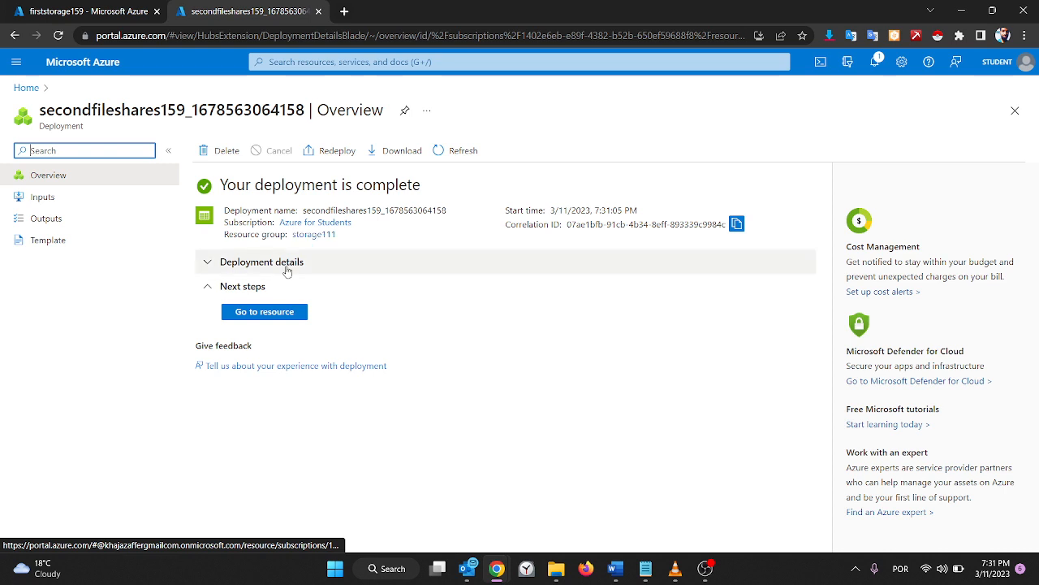
{"action": "left_click", "coordinate": [314, 234]}
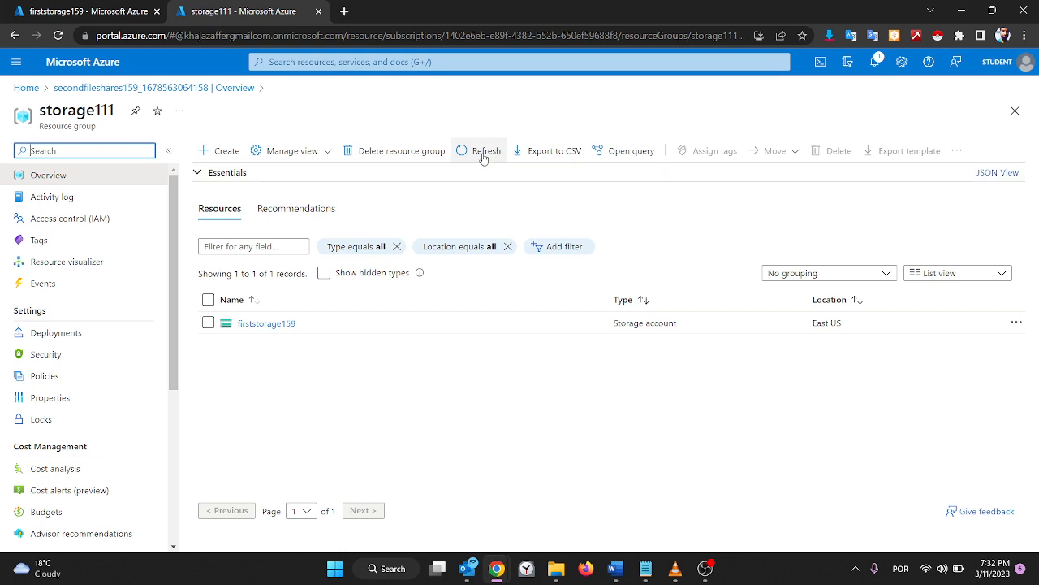
{"action": "left_click", "coordinate": [484, 151]}
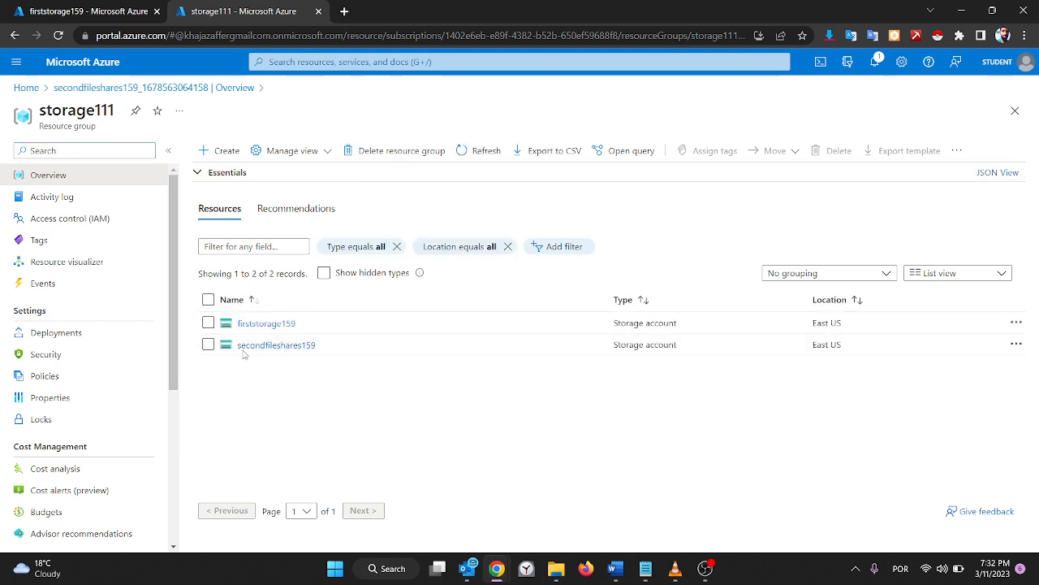
{"action": "left_click", "coordinate": [277, 345]}
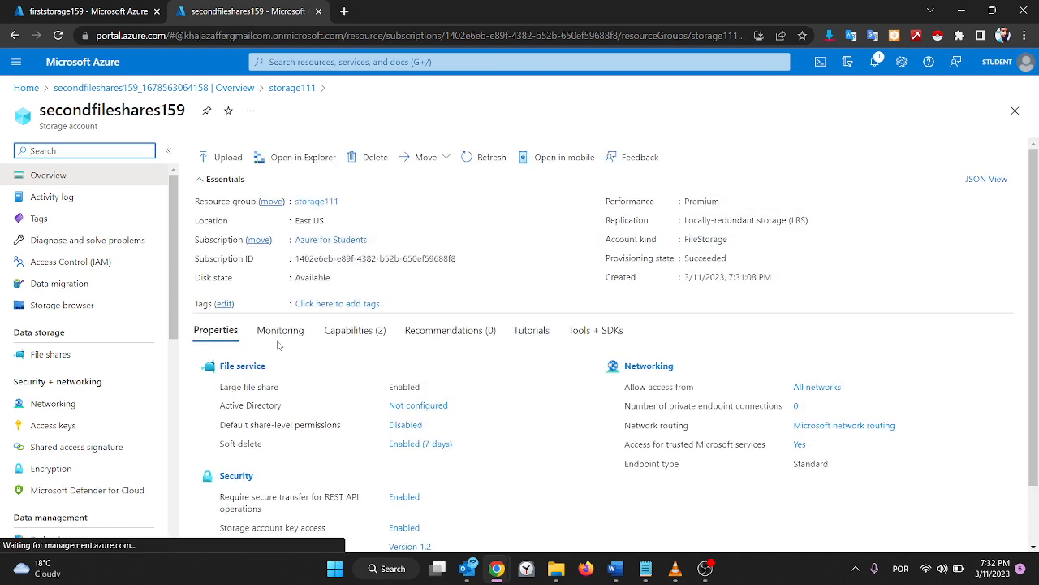
- Examine the performance tier and the file service, security and networking properties of secondfileshares159
{"action": "scroll", "coordinate": [277, 345], "scroll_direction": "down", "scroll_amount": 2}
{"action": "scroll", "coordinate": [277, 345], "scroll_direction": "up", "scroll_amount": 2}
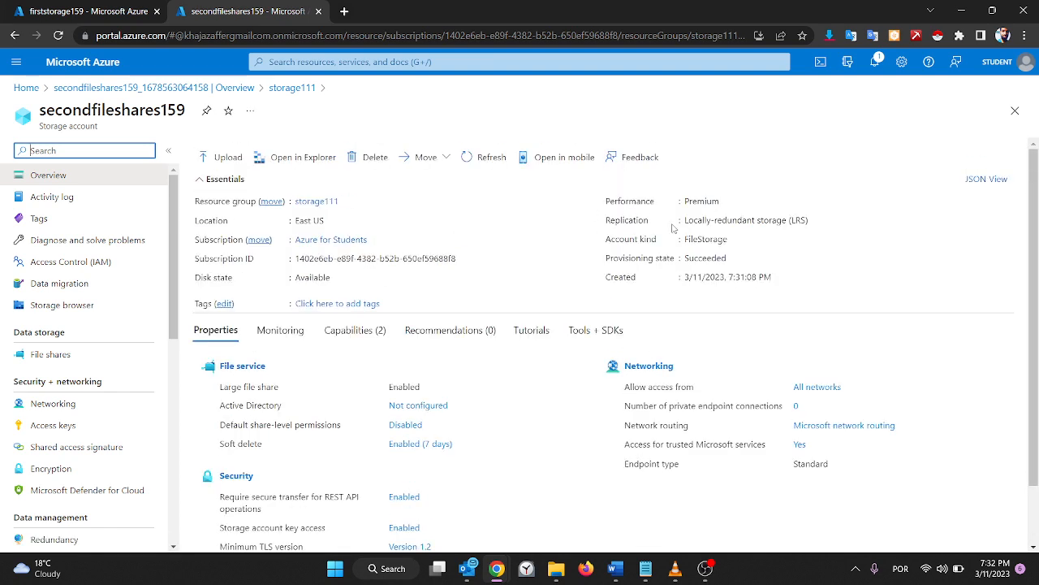
{"action": "left_click_drag", "start_coordinate": [607, 199], "coordinate": [736, 206]}
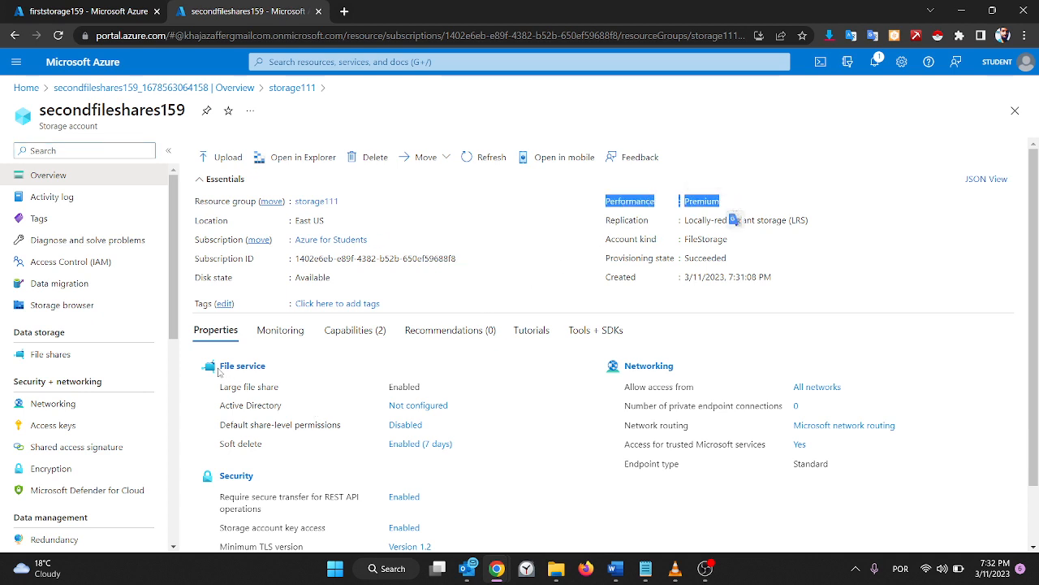
{"action": "scroll", "coordinate": [218, 371], "scroll_direction": "down", "scroll_amount": 2}
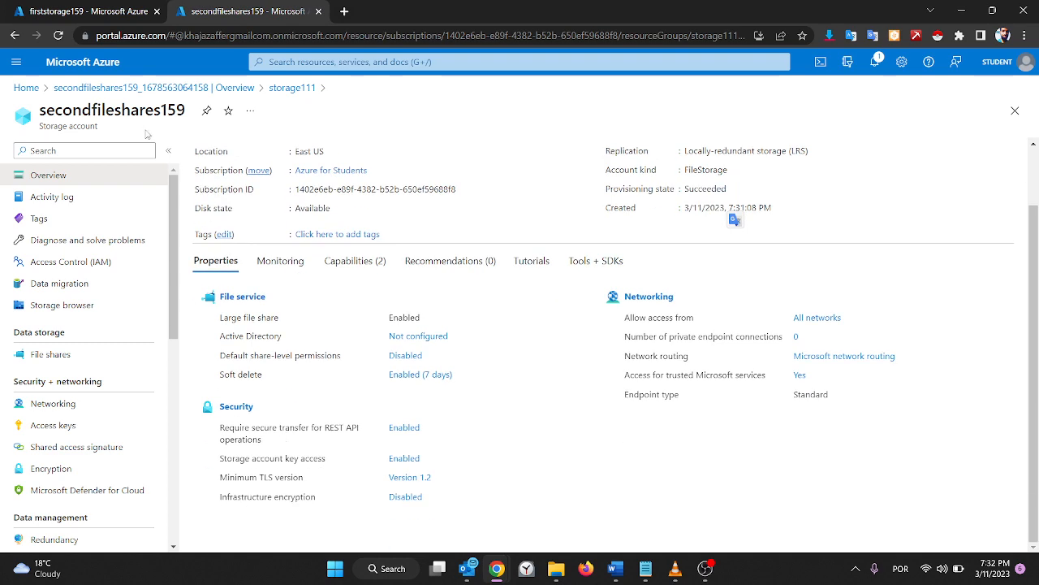
- Reopen the firststorage159 overview through resource group storage111 and examine its blob, file, queue and table service properties
{"action": "left_click", "coordinate": [91, 7]}
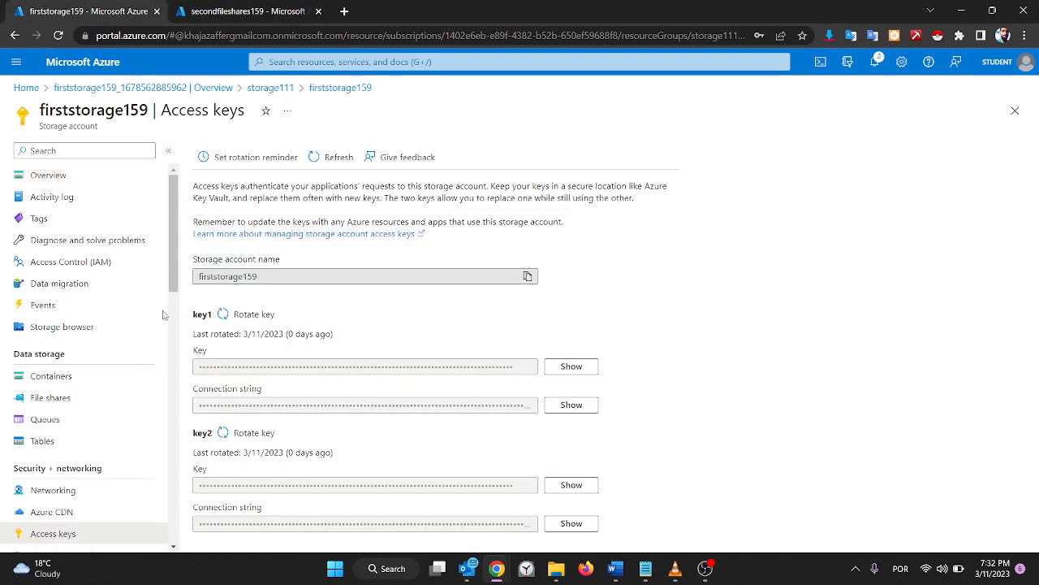
{"action": "left_click", "coordinate": [279, 91]}
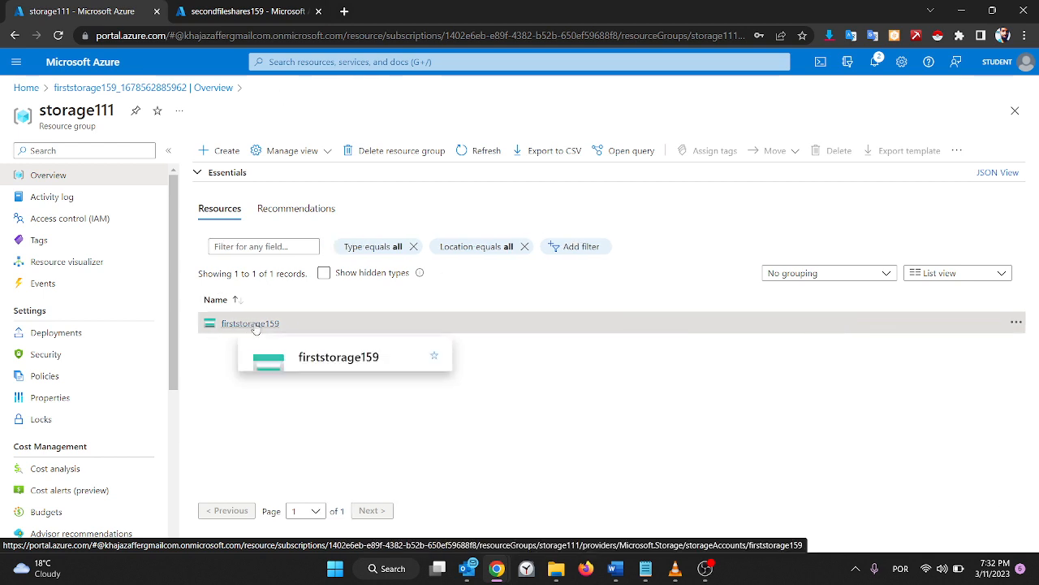
{"action": "left_click", "coordinate": [250, 324]}
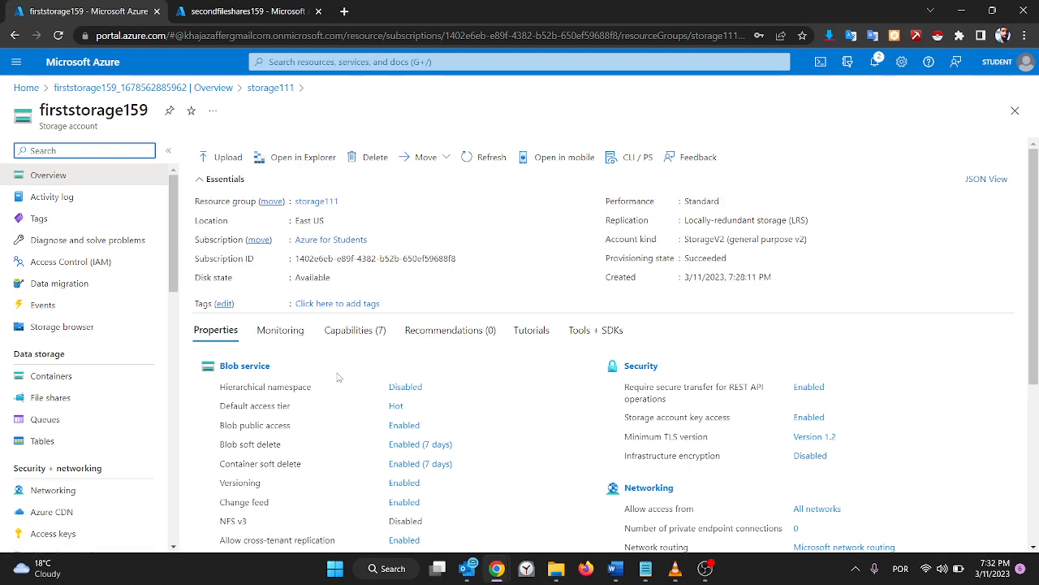
{"action": "scroll", "coordinate": [339, 377], "scroll_direction": "down", "scroll_amount": 3}
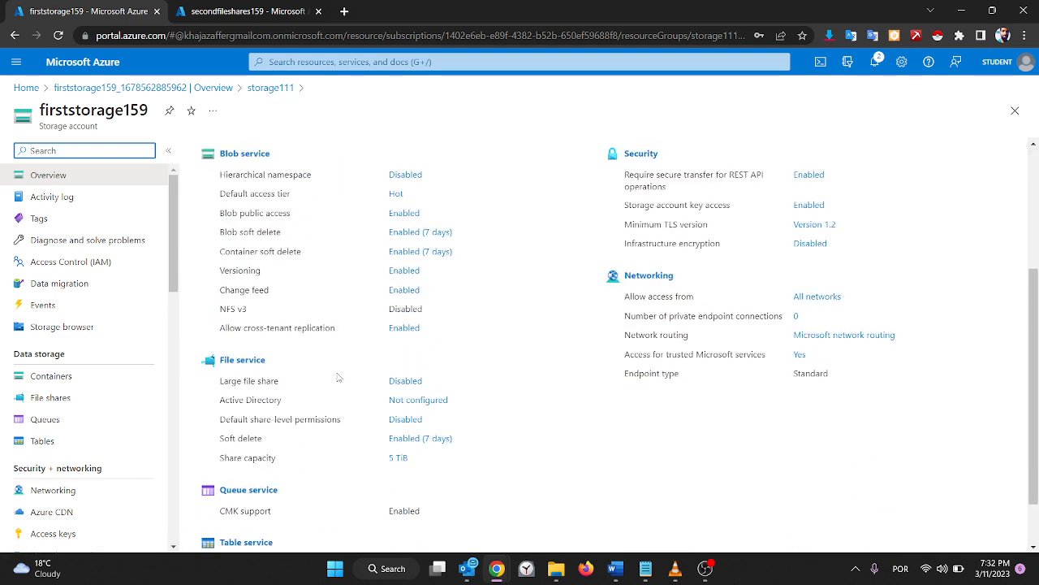
{"action": "scroll", "coordinate": [339, 377], "scroll_direction": "down", "scroll_amount": 1}
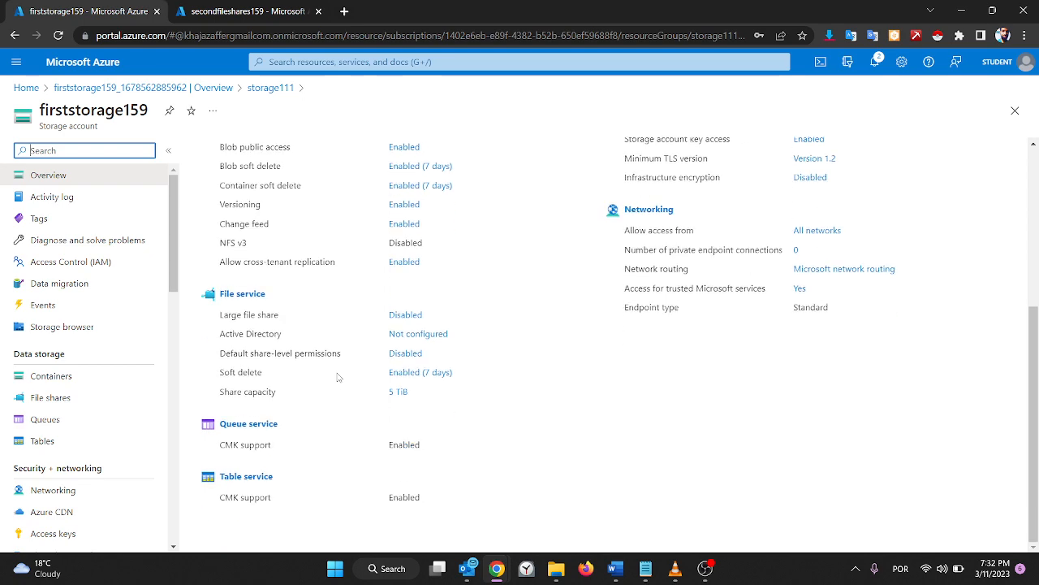
{"action": "scroll", "coordinate": [338, 377], "scroll_direction": "up", "scroll_amount": 4}
{"action": "scroll", "coordinate": [339, 377], "scroll_direction": "down", "scroll_amount": 1}
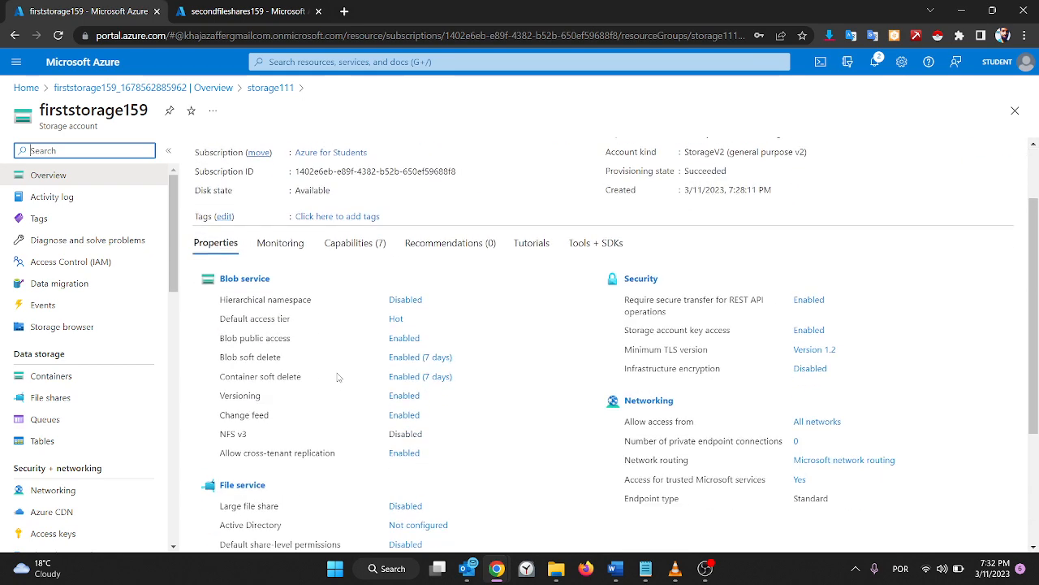
{"action": "scroll", "coordinate": [338, 377], "scroll_direction": "up", "scroll_amount": 1}
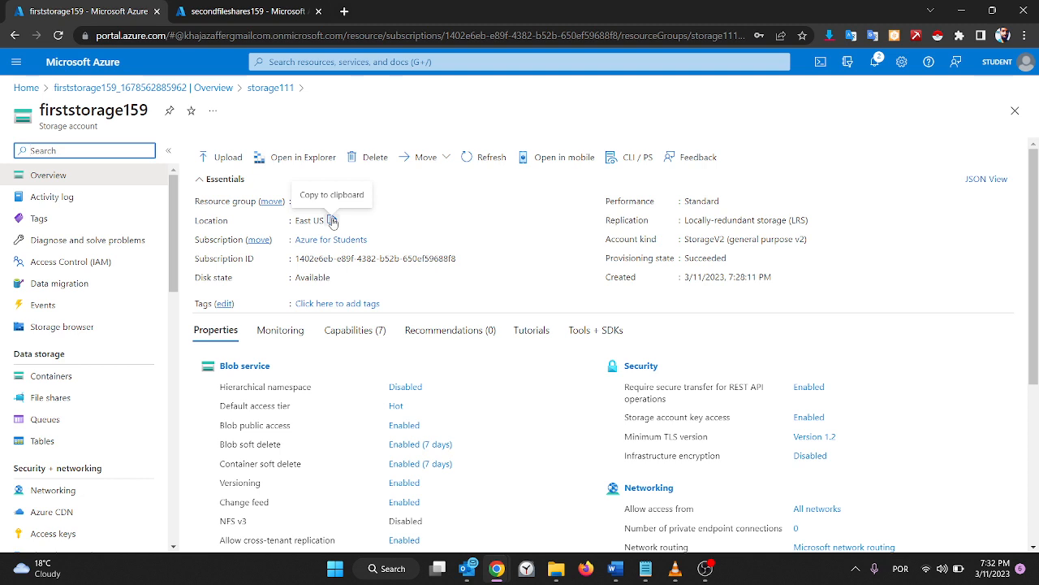
- Look through the data storage, security and data management options offered for firststorage159
{"action": "scroll", "coordinate": [61, 381], "scroll_direction": "down", "scroll_amount": 4}
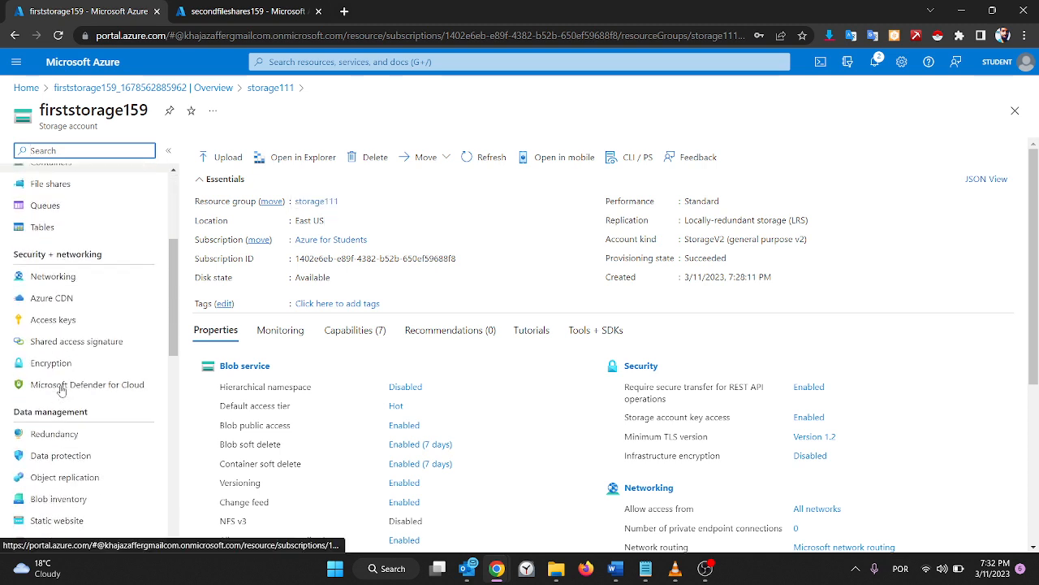
{"action": "scroll", "coordinate": [61, 390], "scroll_direction": "down", "scroll_amount": 2}
{"action": "scroll", "coordinate": [61, 390], "scroll_direction": "up", "scroll_amount": 6}
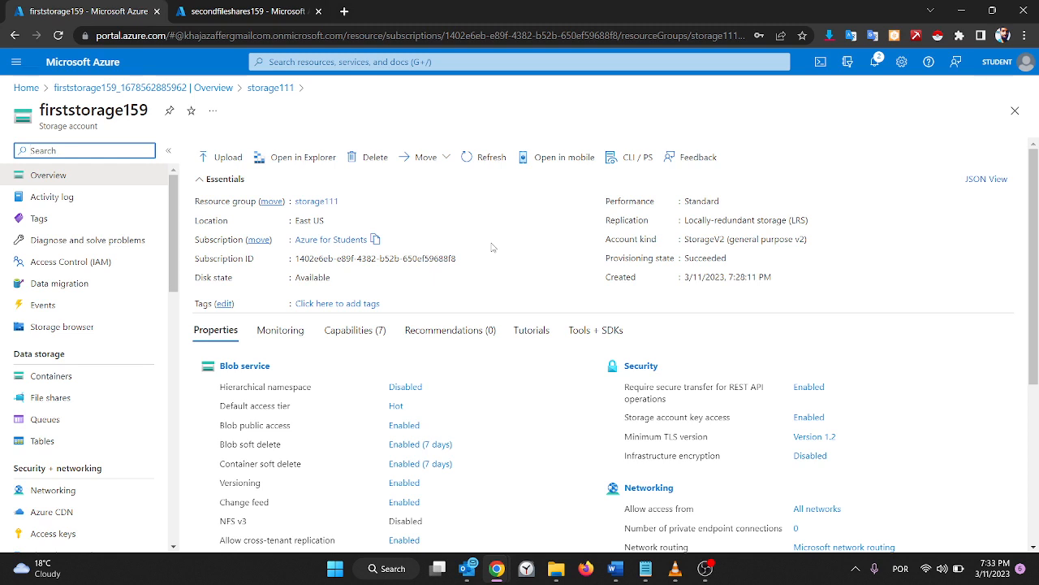
- Compare the overview pages of secondfileshares159 and firststorage159 by alternating between them, ending on secondfileshares159
{"action": "left_click", "coordinate": [253, 7]}
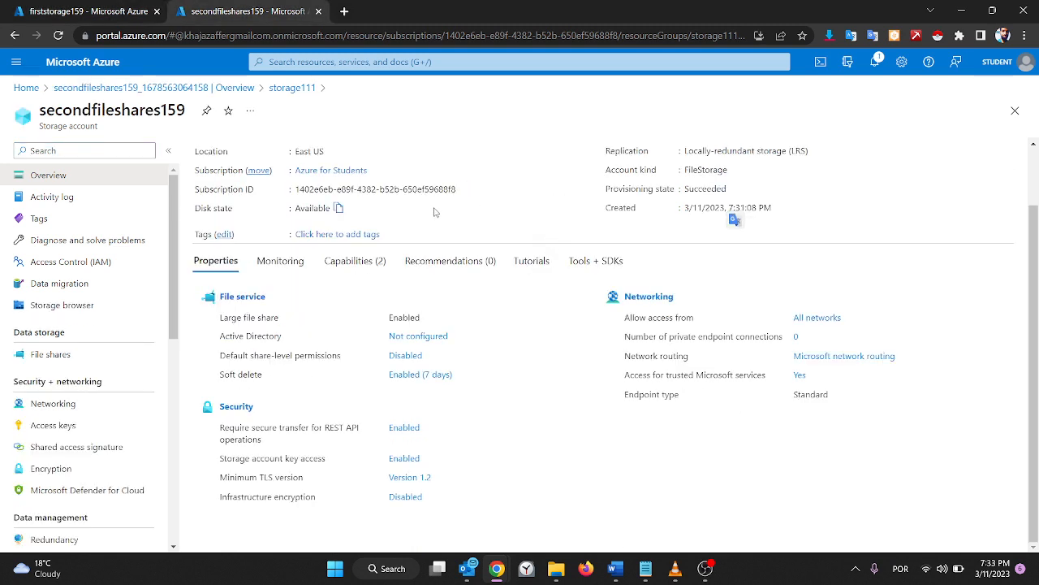
{"action": "left_click", "coordinate": [79, 6]}
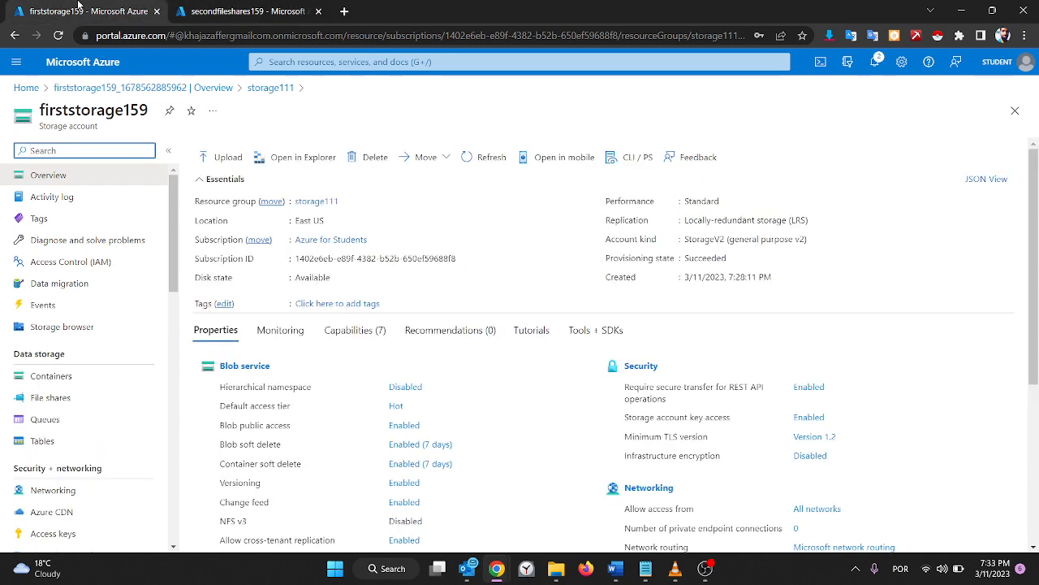
{"action": "left_click", "coordinate": [239, 6]}
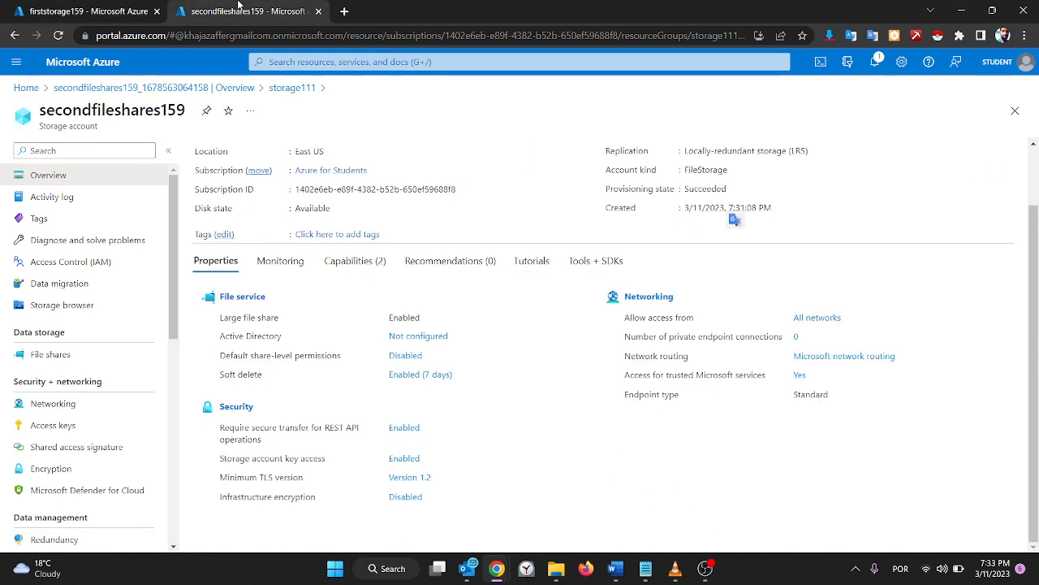
{"action": "left_click", "coordinate": [79, 7]}
{"action": "left_click", "coordinate": [269, 6]}
{"action": "left_click", "coordinate": [344, 11]}
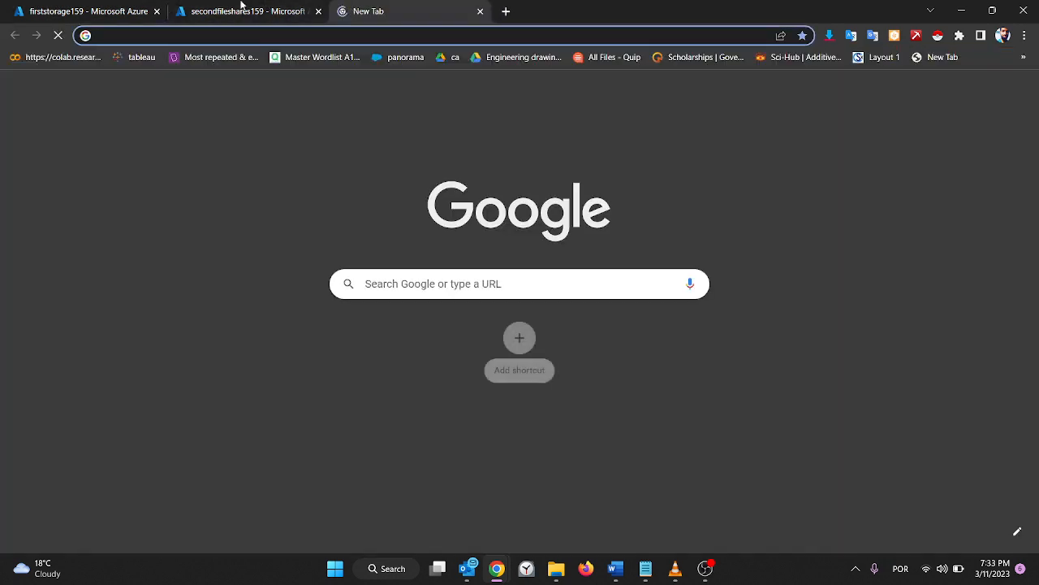
{"action": "left_click", "coordinate": [241, 7]}
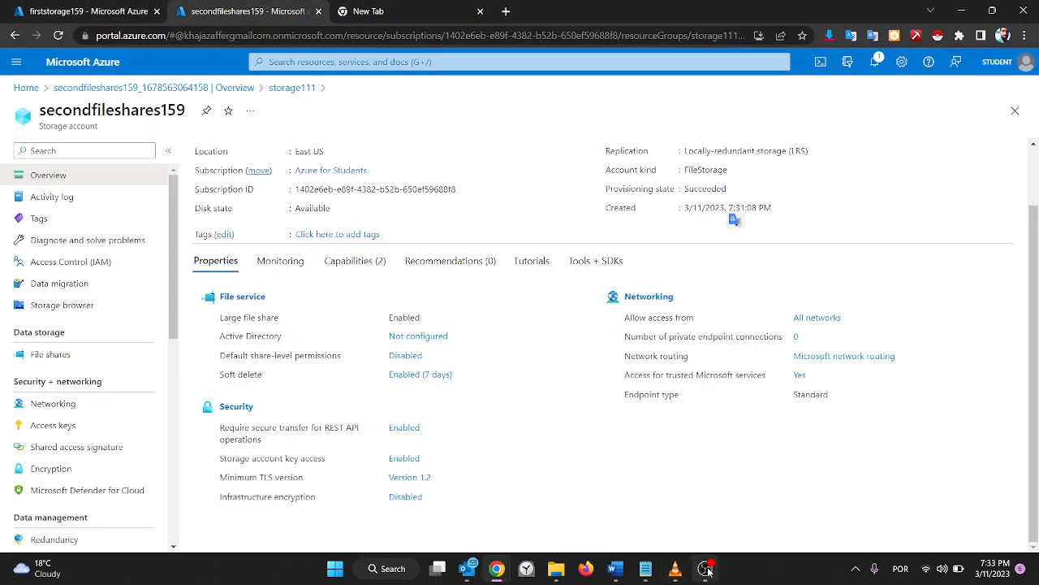